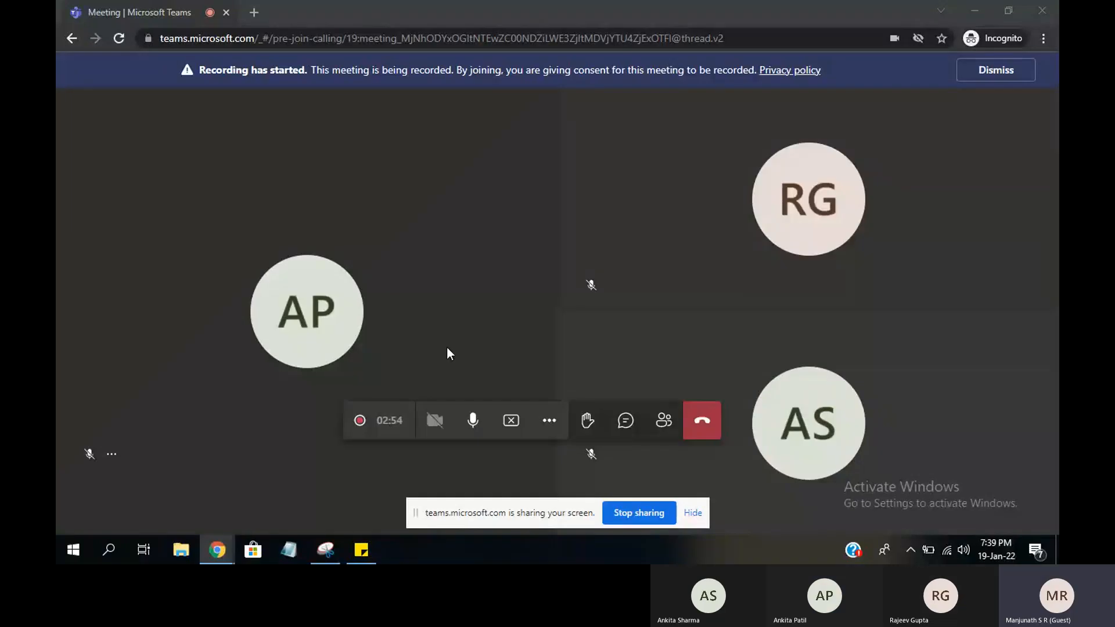
- Switch to Salesforce Marketing Cloud's Contact Builder and examine the apps offered under the studios, builders and Einstein
key(alt+Tab)
key(alt+Tab)
mouse_move(63, 77)
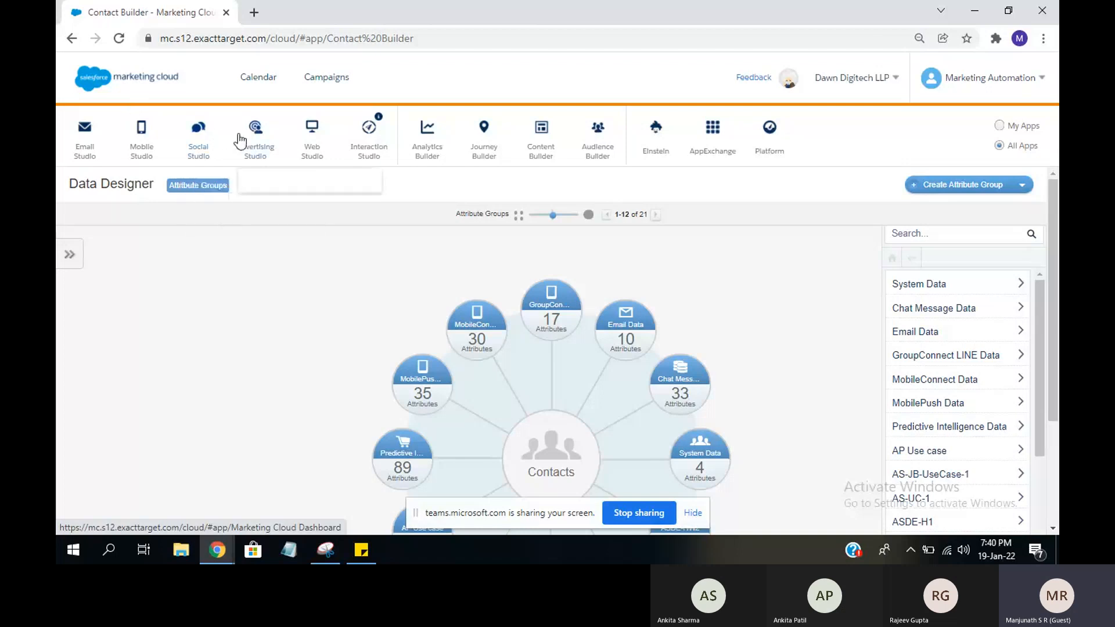
mouse_move(292, 137)
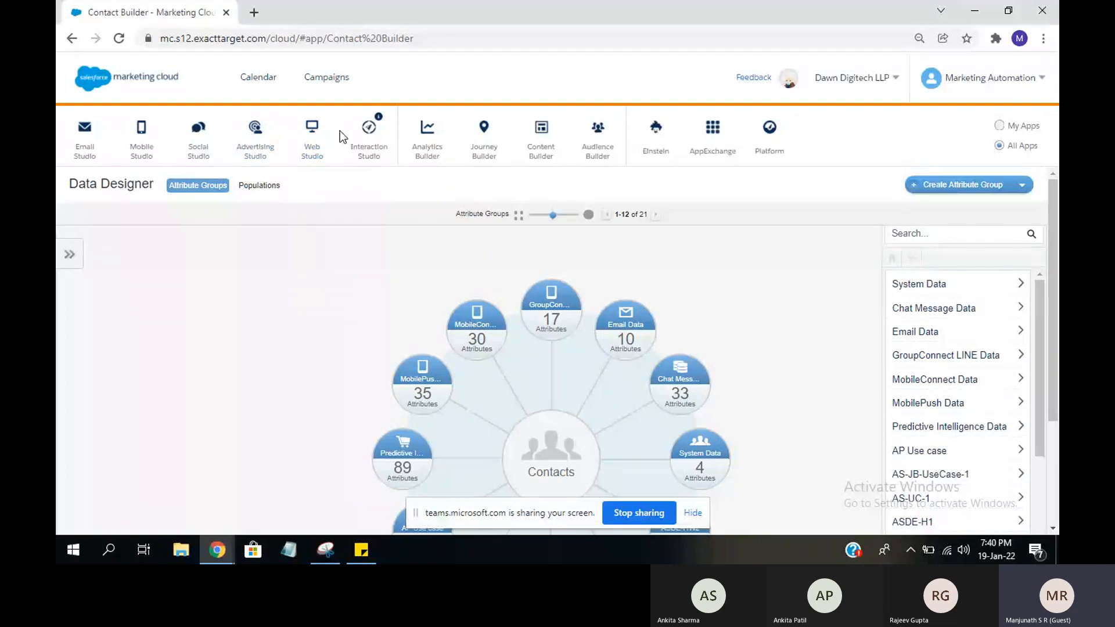
mouse_move(322, 148)
mouse_move(473, 152)
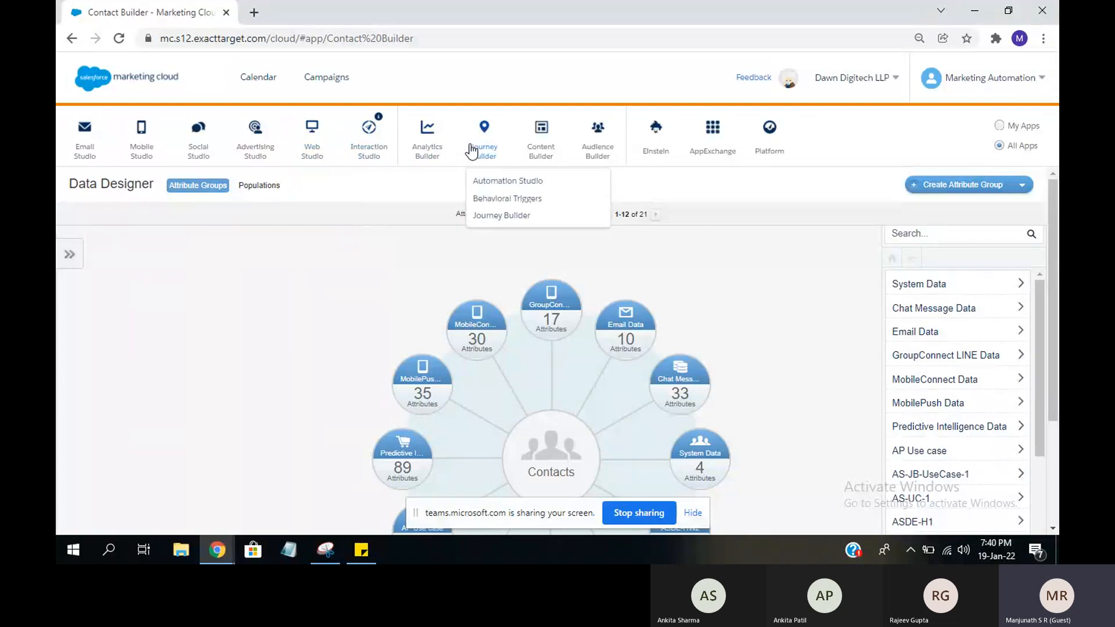
mouse_move(526, 139)
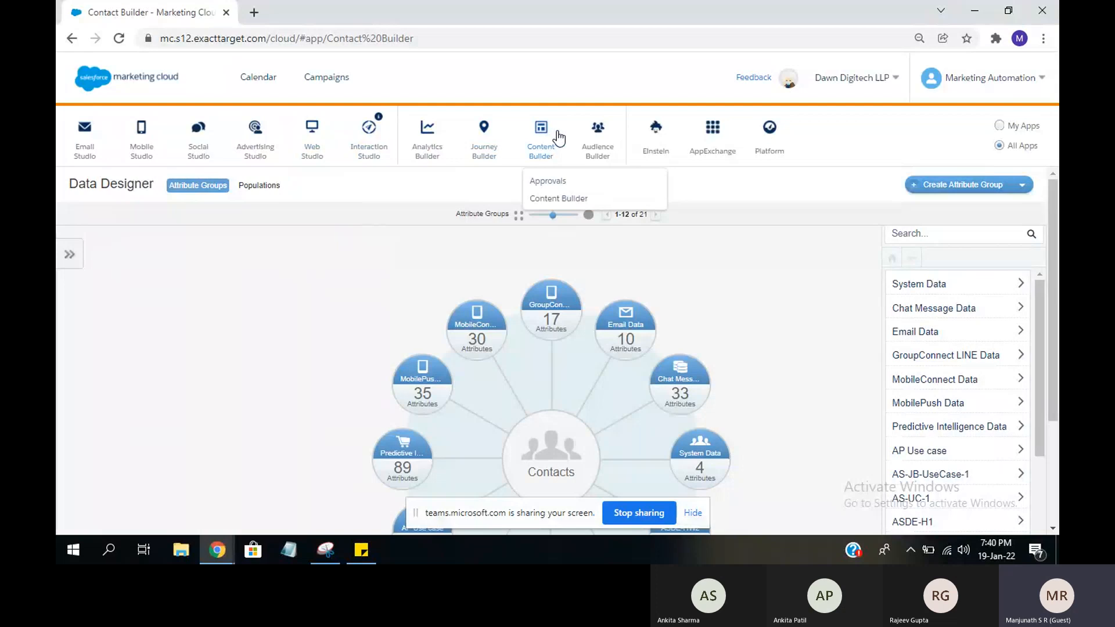
mouse_move(579, 139)
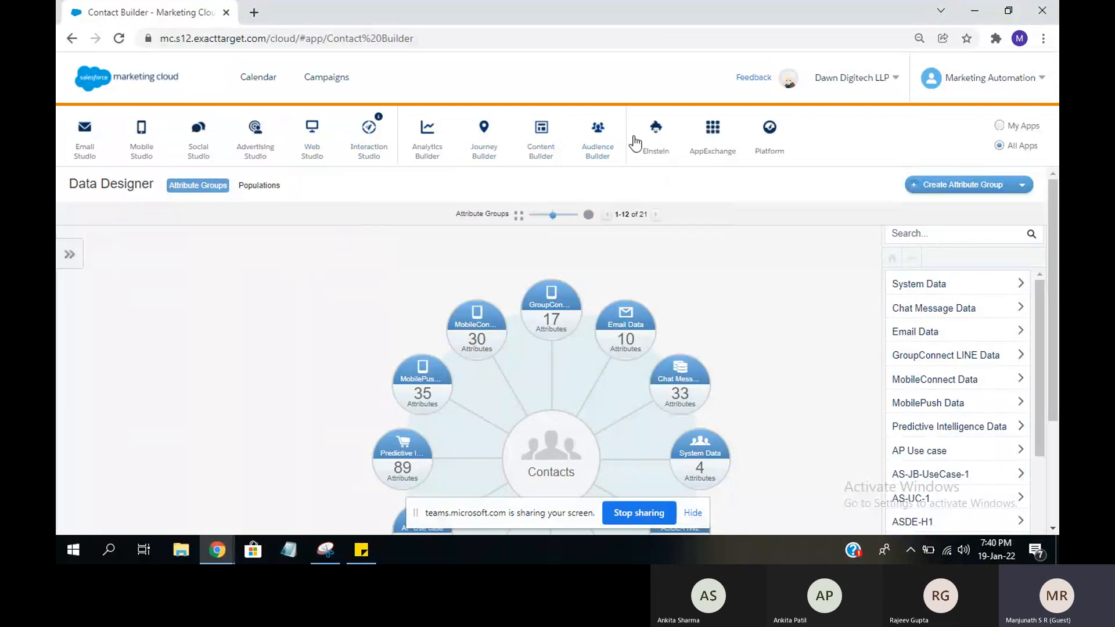
mouse_move(637, 142)
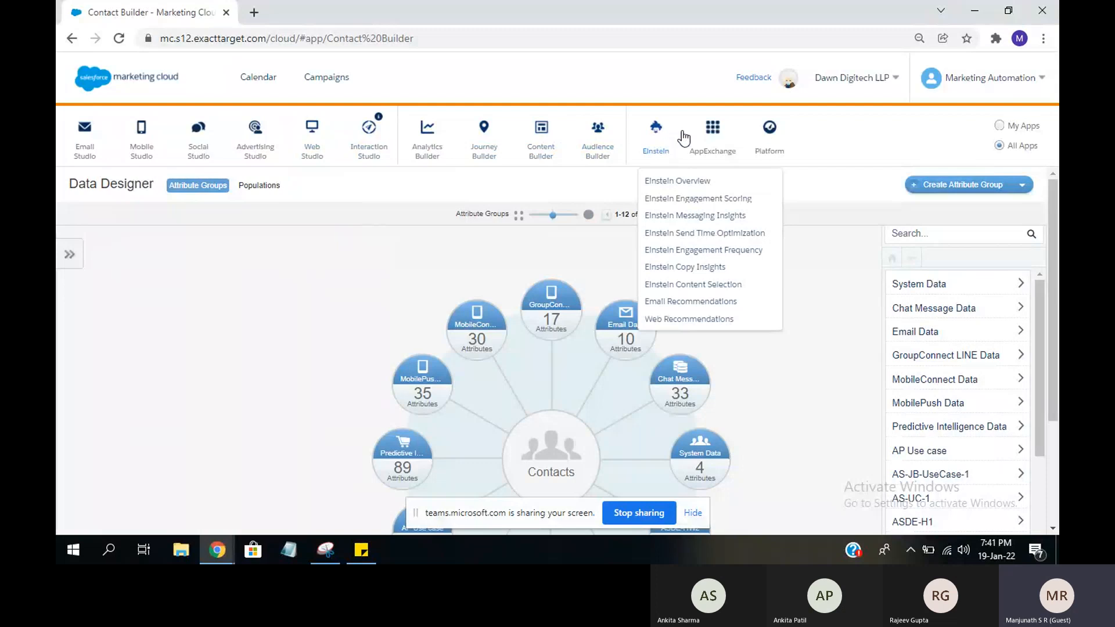
mouse_move(694, 135)
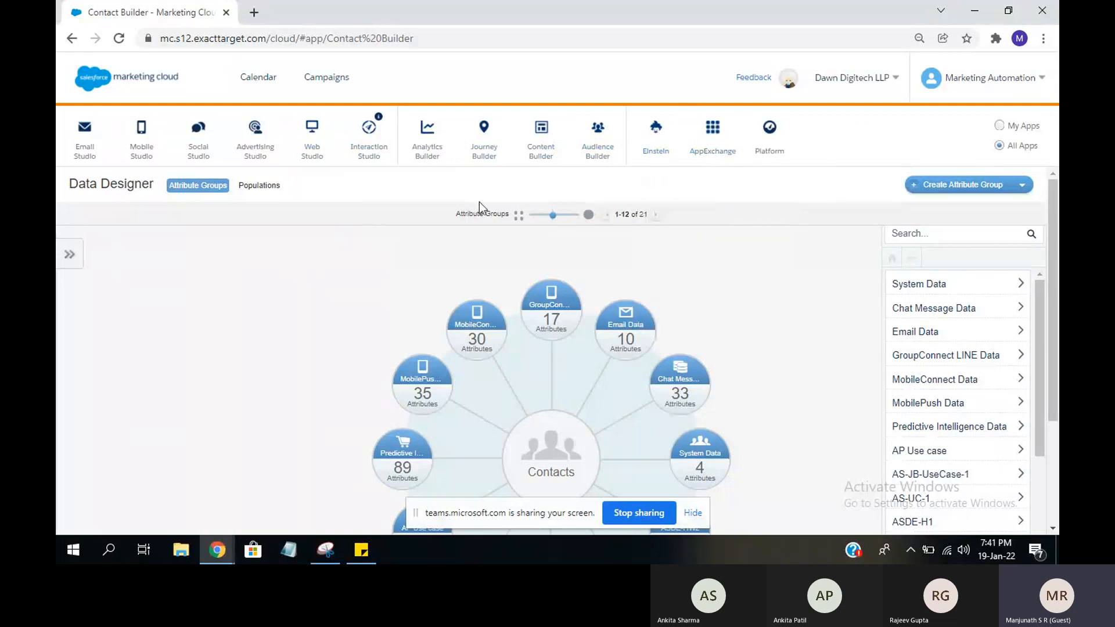
- Review the Data Sources, Data Extensions, Imports and Contacts Configuration pages, and return to Data Designer
scroll(410, 224, down, 2)
scroll(410, 225, down, 1)
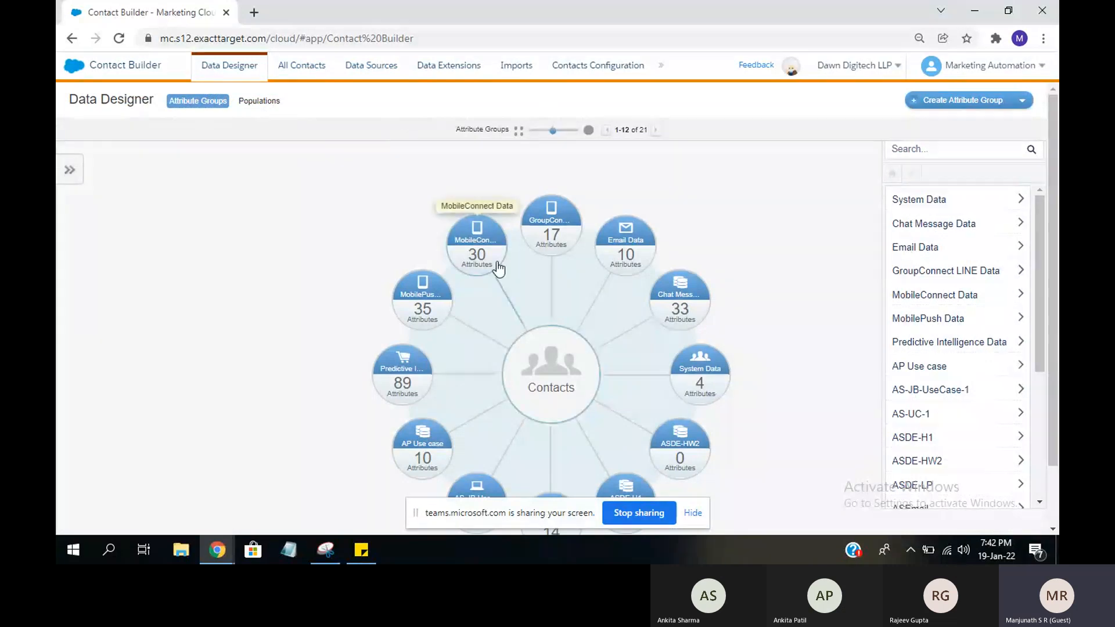
click(350, 77)
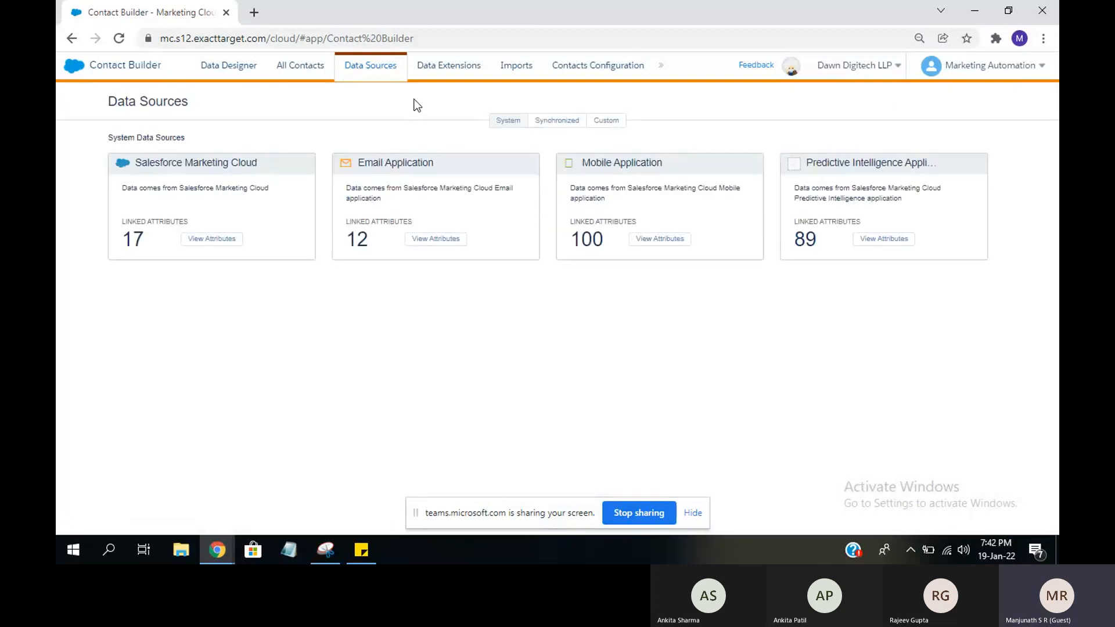
click(441, 69)
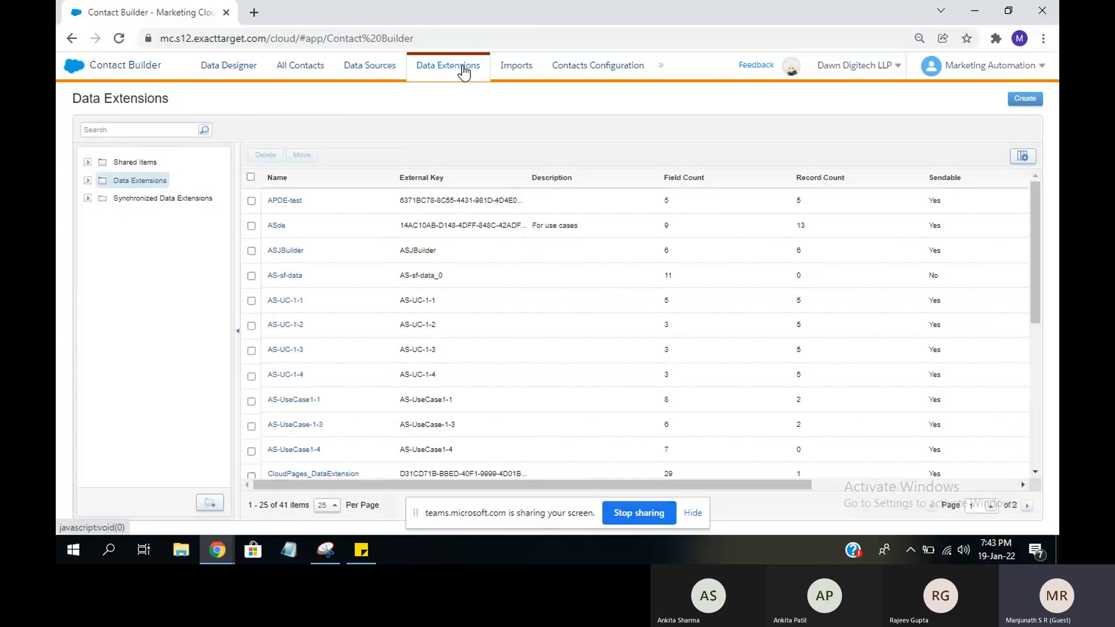
click(498, 72)
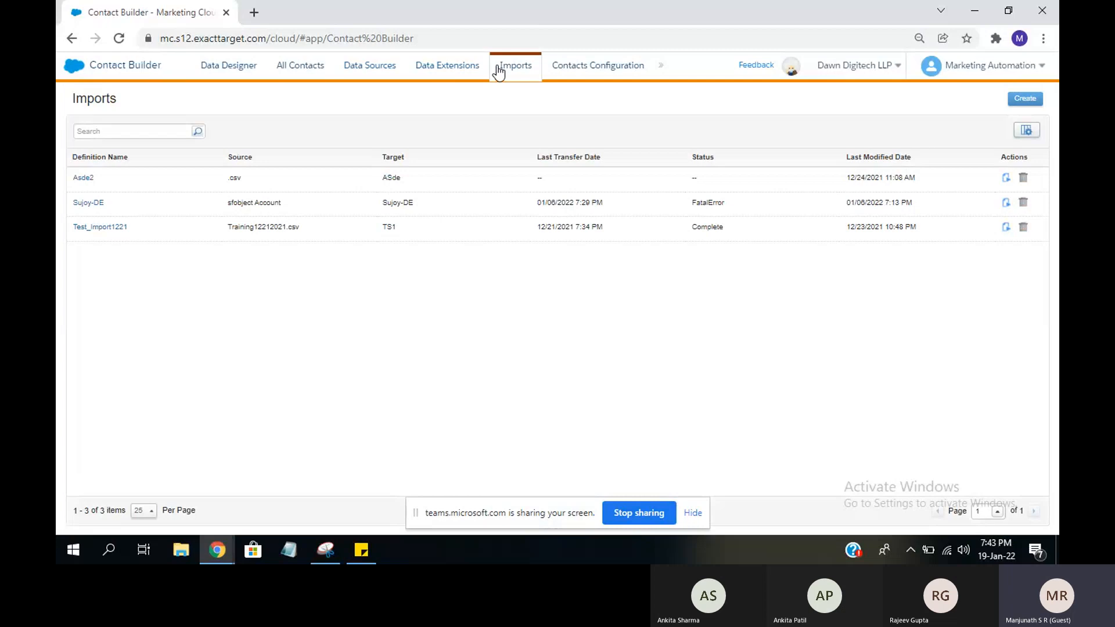
click(584, 78)
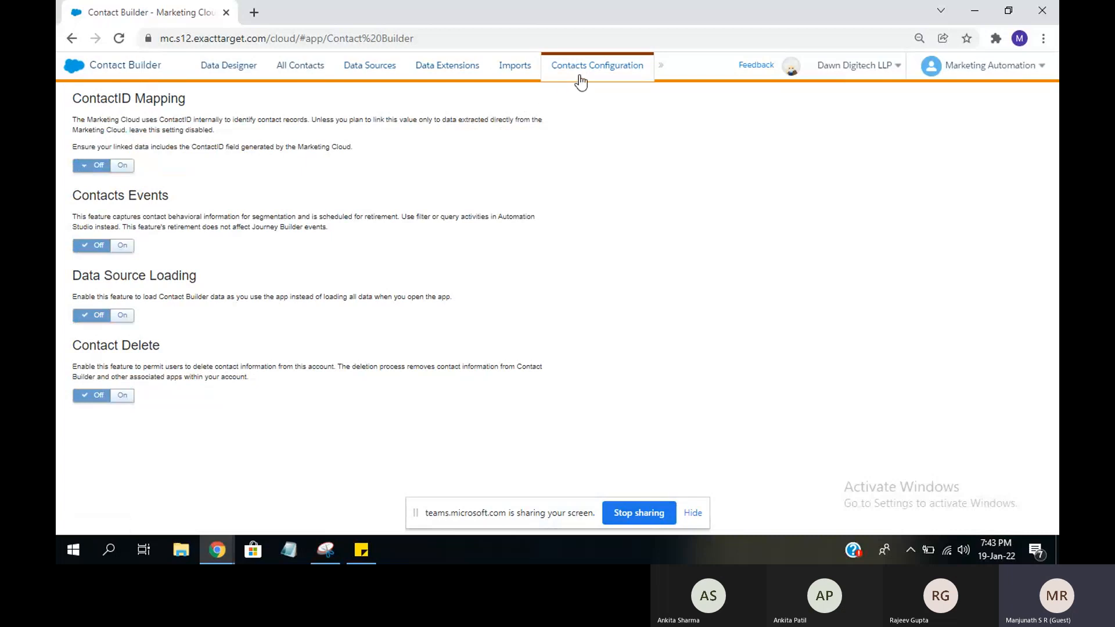
click(200, 74)
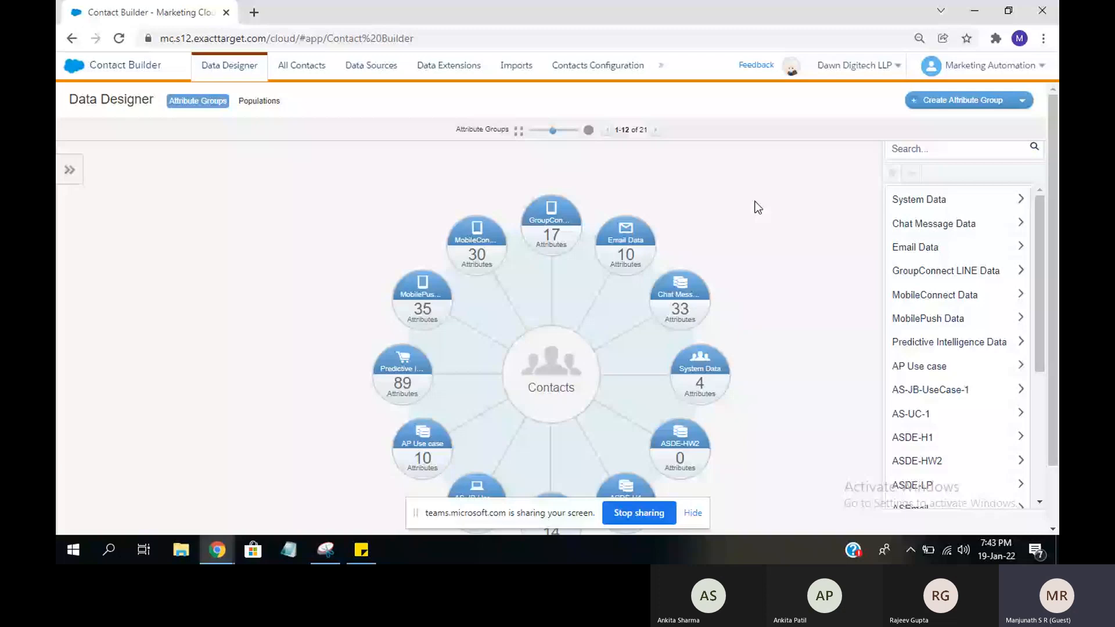
- Create a new attribute group named Test_SFMC in Data Designer, keeping the default icon
key(ctrl+minus)
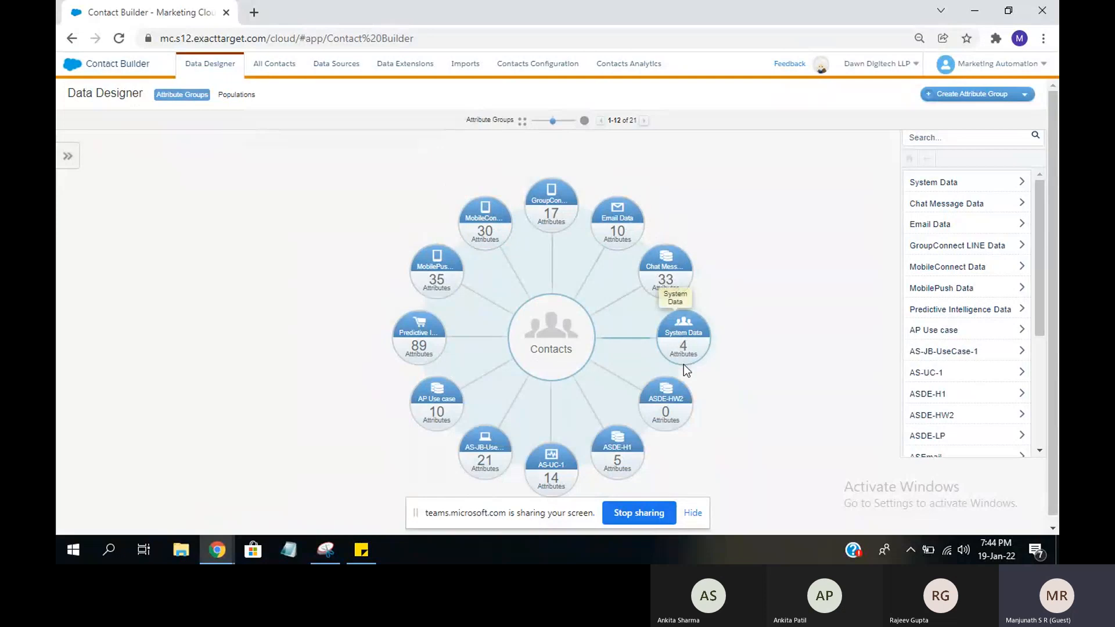
click(967, 89)
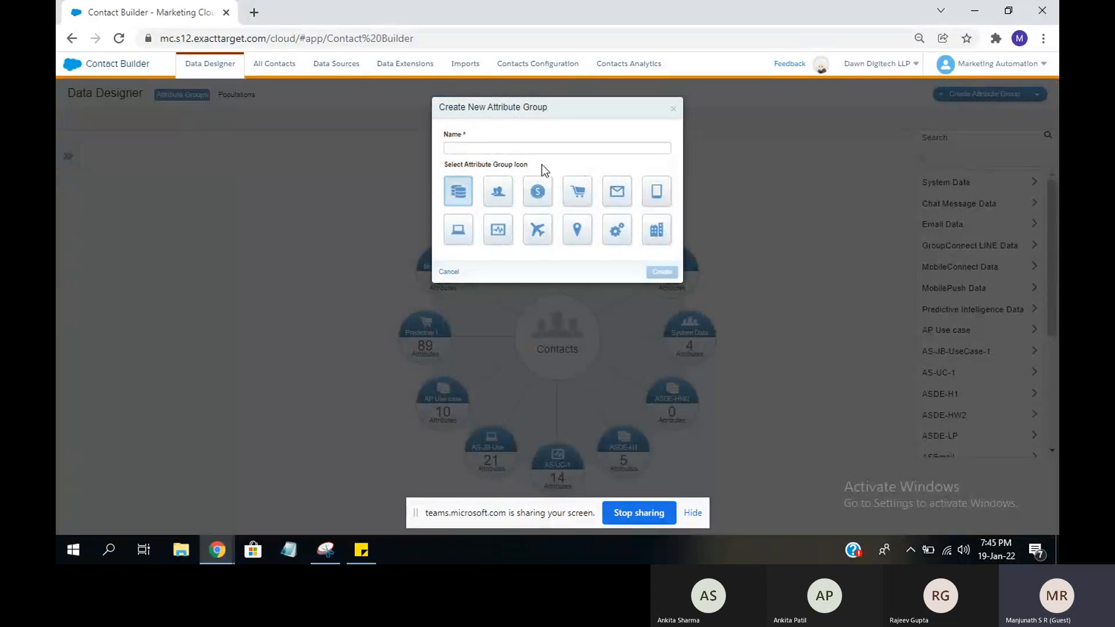
click(527, 151)
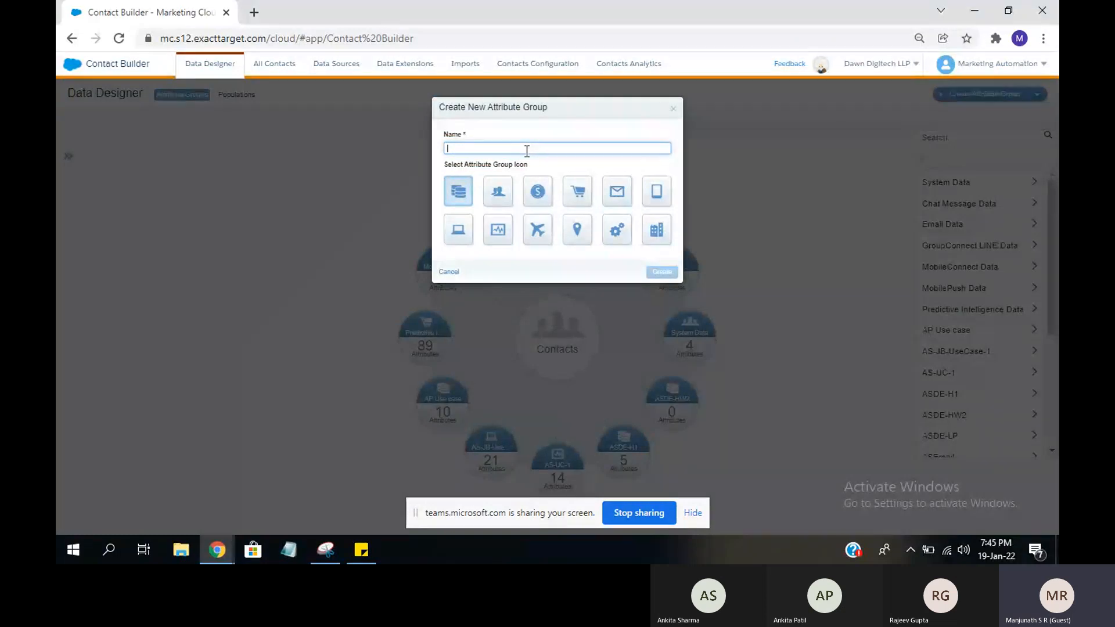
text(T)
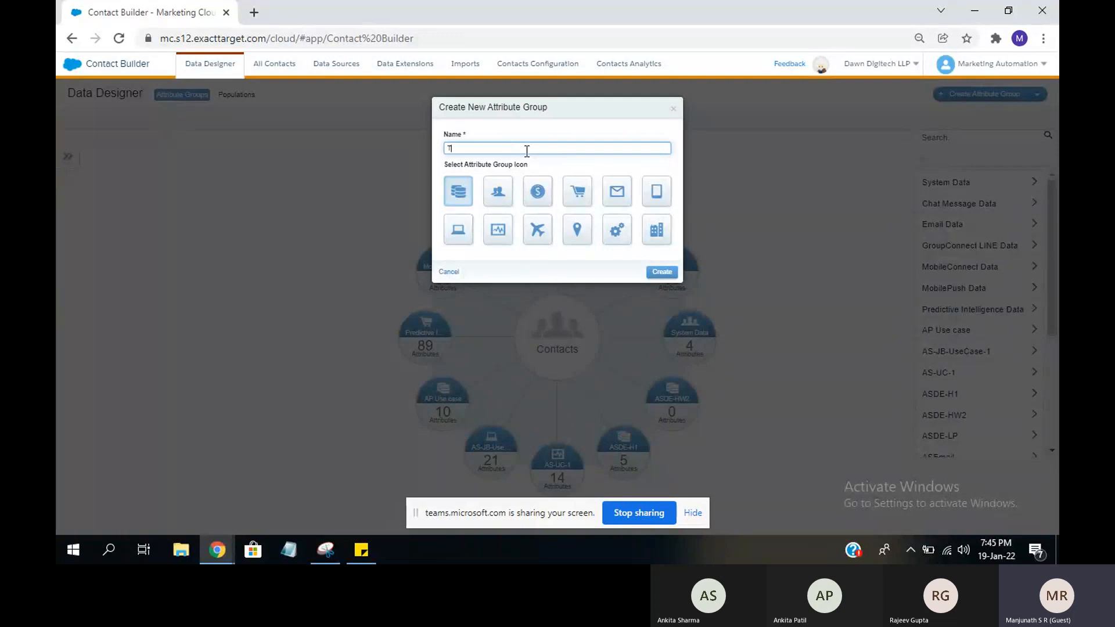
key(BackSpace)
text(Test_SFMC)
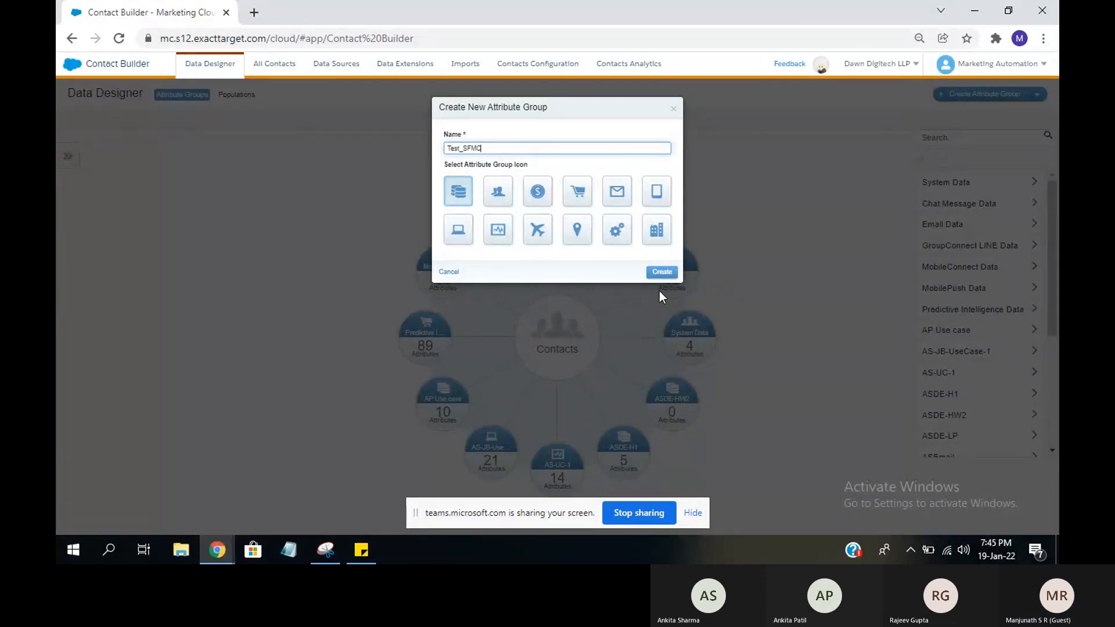
click(665, 276)
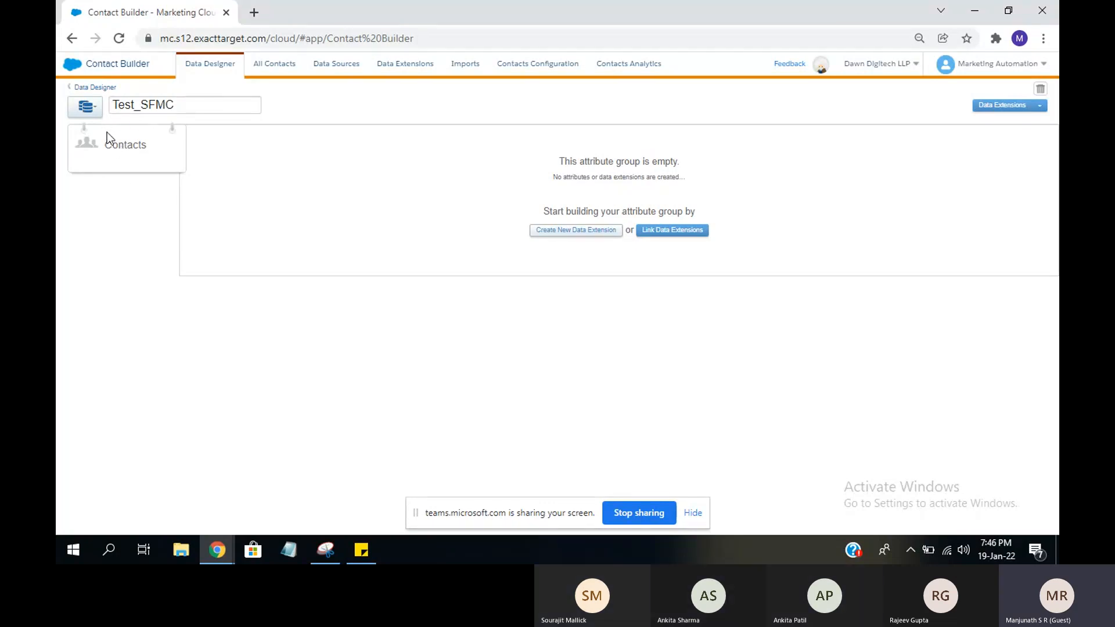
- Link the Training1221 data extension from the Ts folder to the contacts, matching Contact Key with SubscriberKey, and save the link
click(691, 235)
click(654, 232)
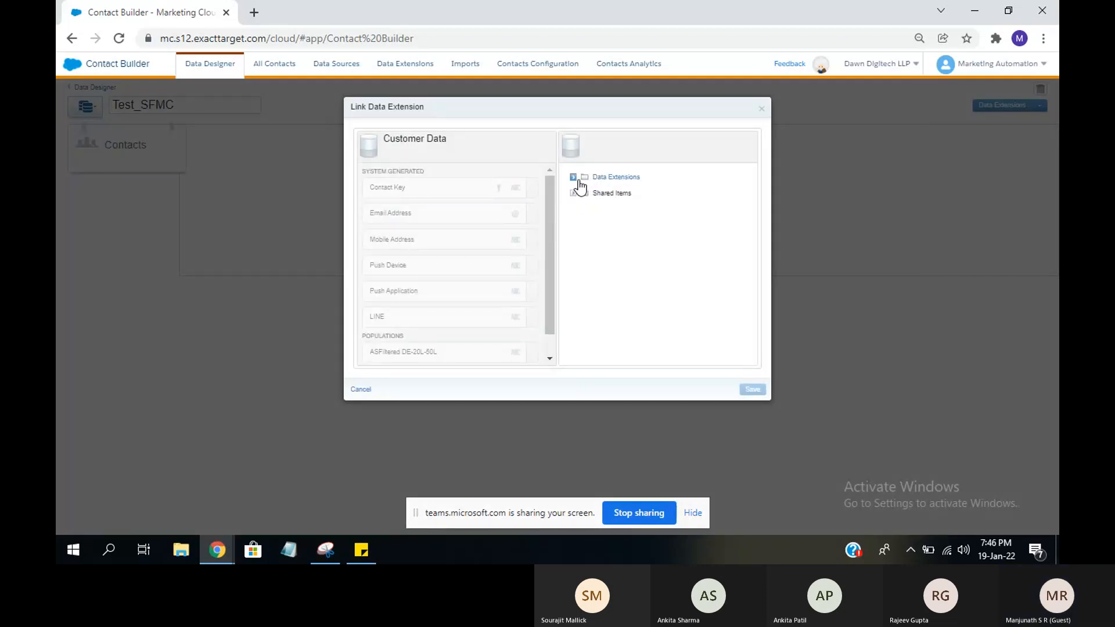
click(578, 180)
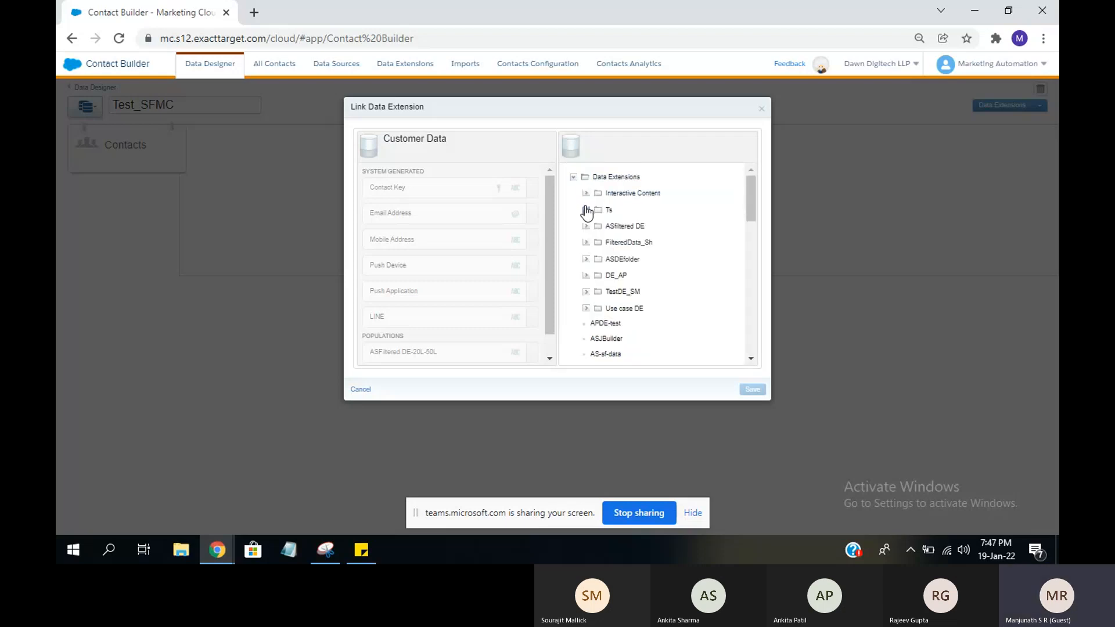
click(584, 206)
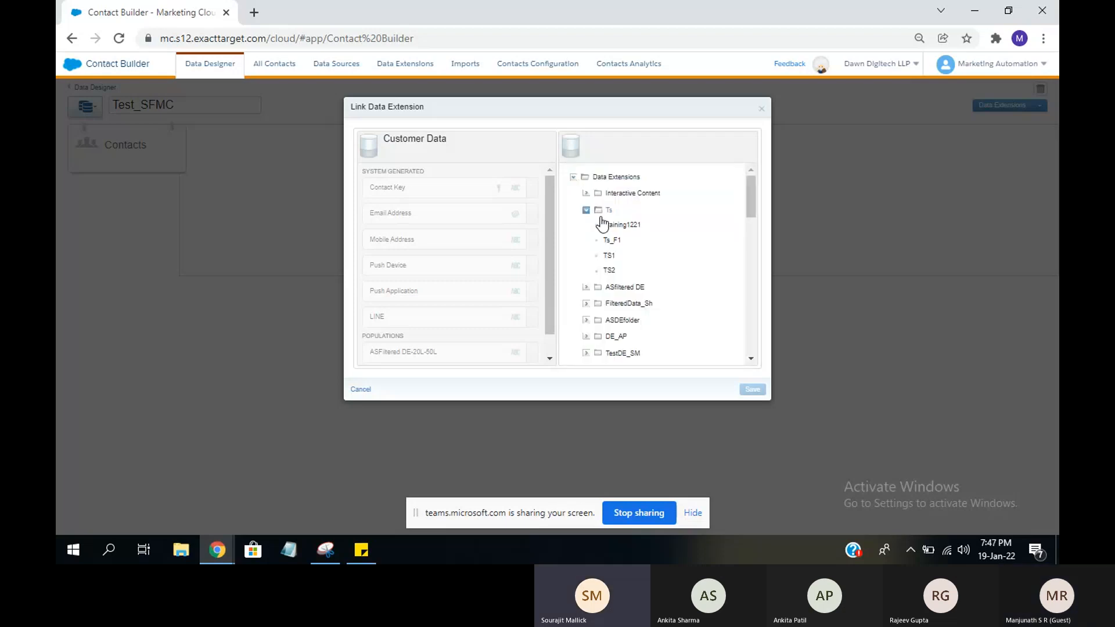
click(608, 226)
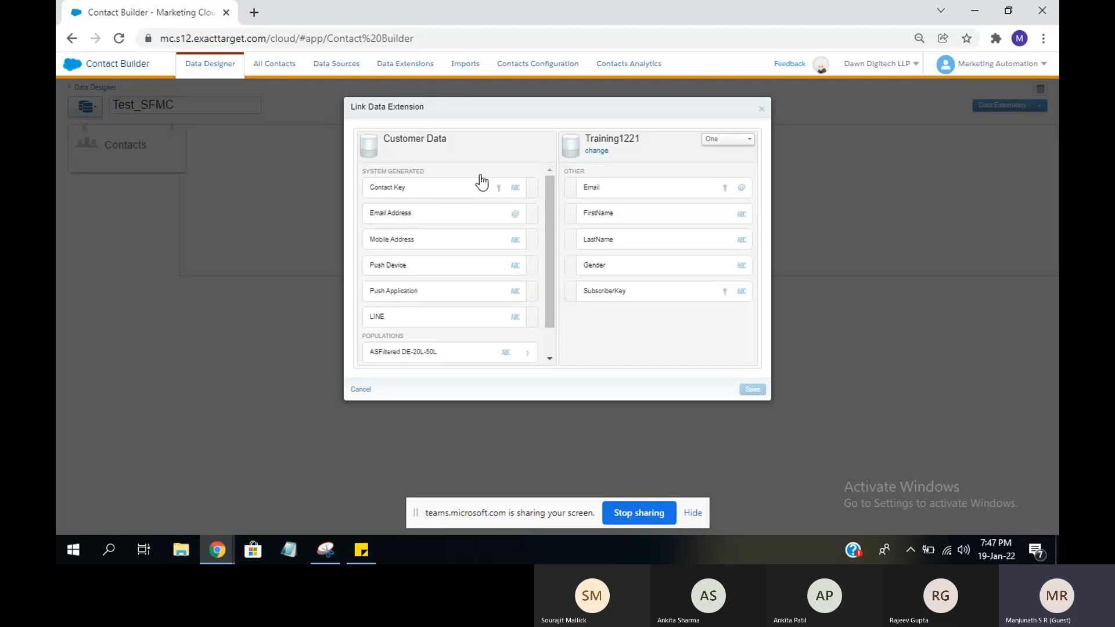
click(449, 188)
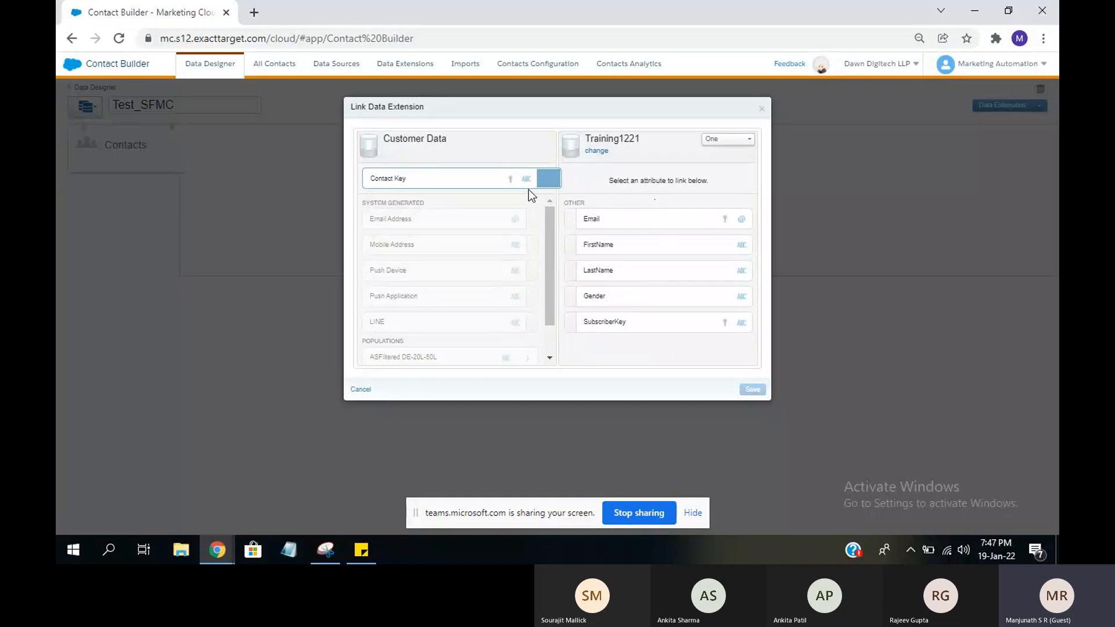
click(660, 326)
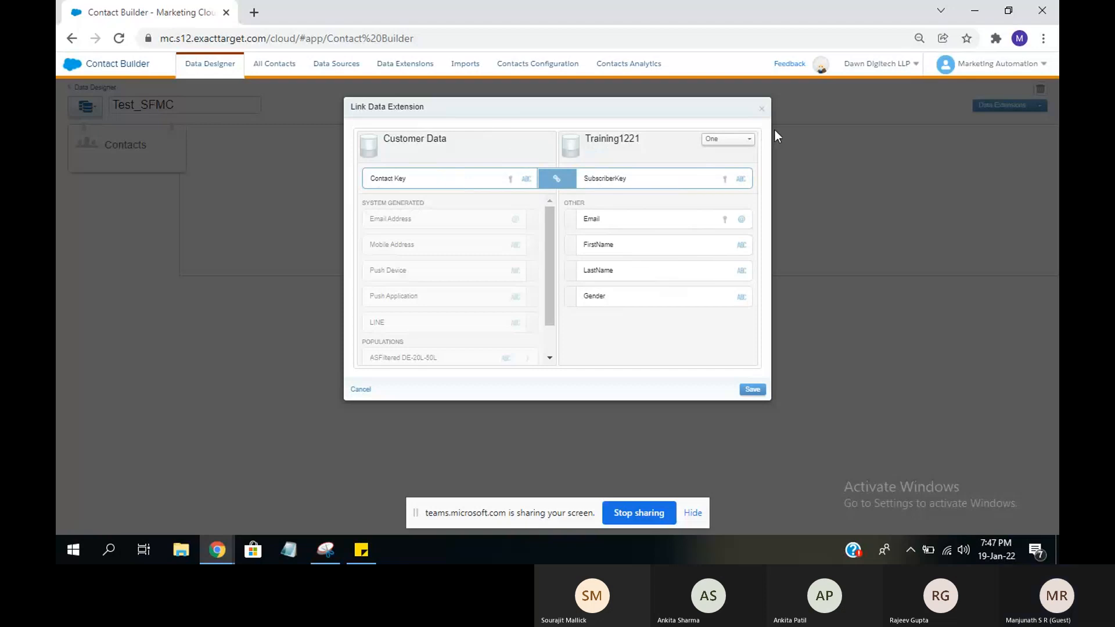
click(747, 392)
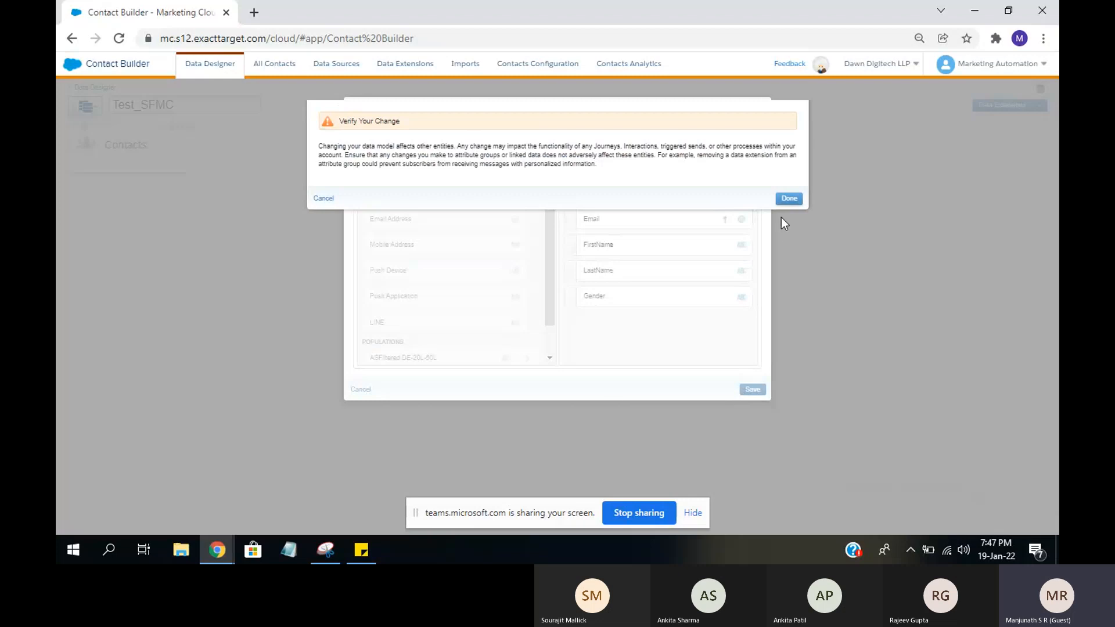
click(789, 199)
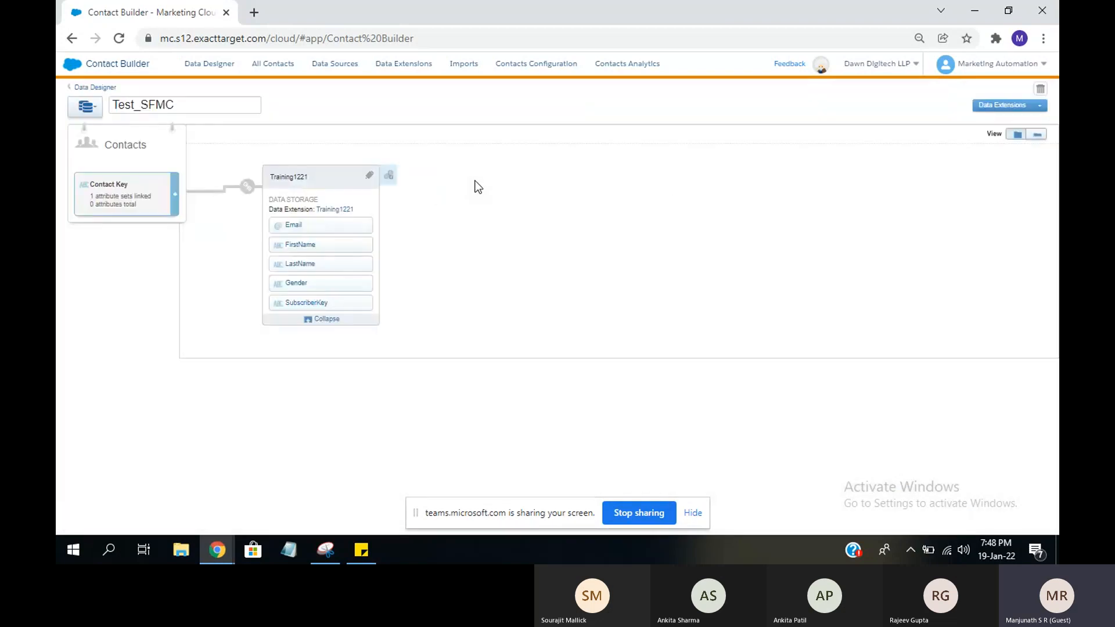
- Link the Ts_F1 data extension from the Ts folder to Training1221 one-to-one through SubscriberKey, and save the link
click(389, 180)
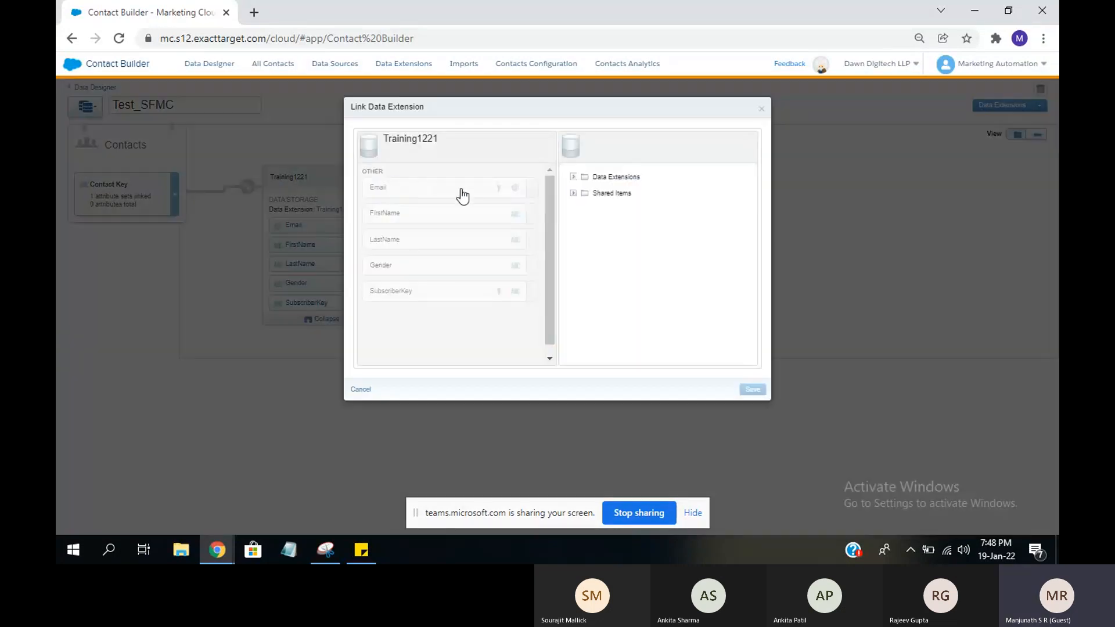
click(573, 177)
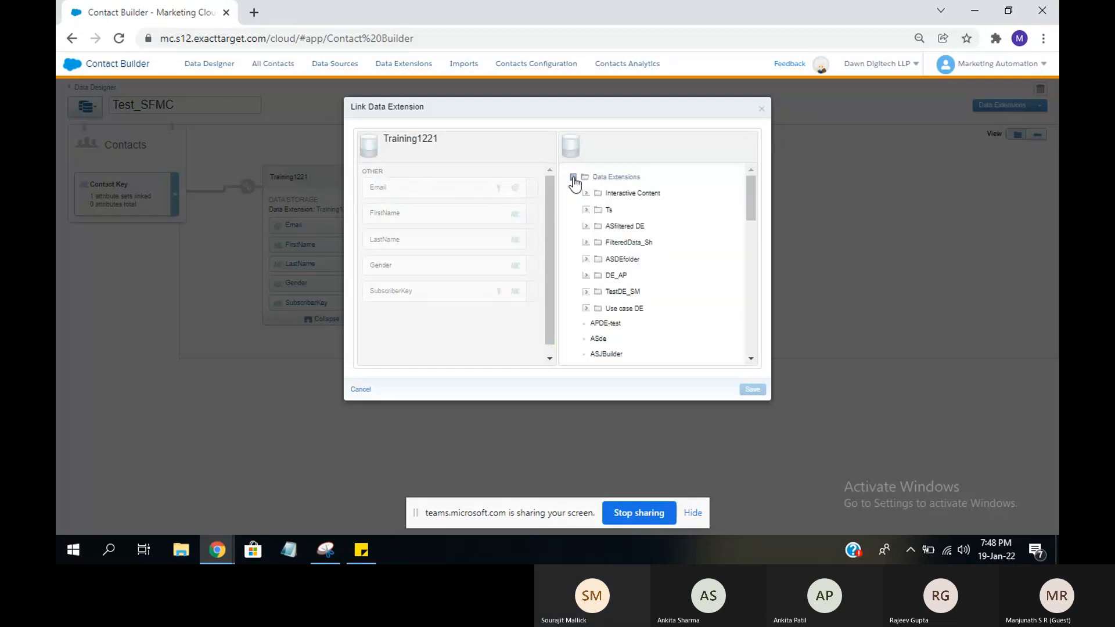
click(586, 209)
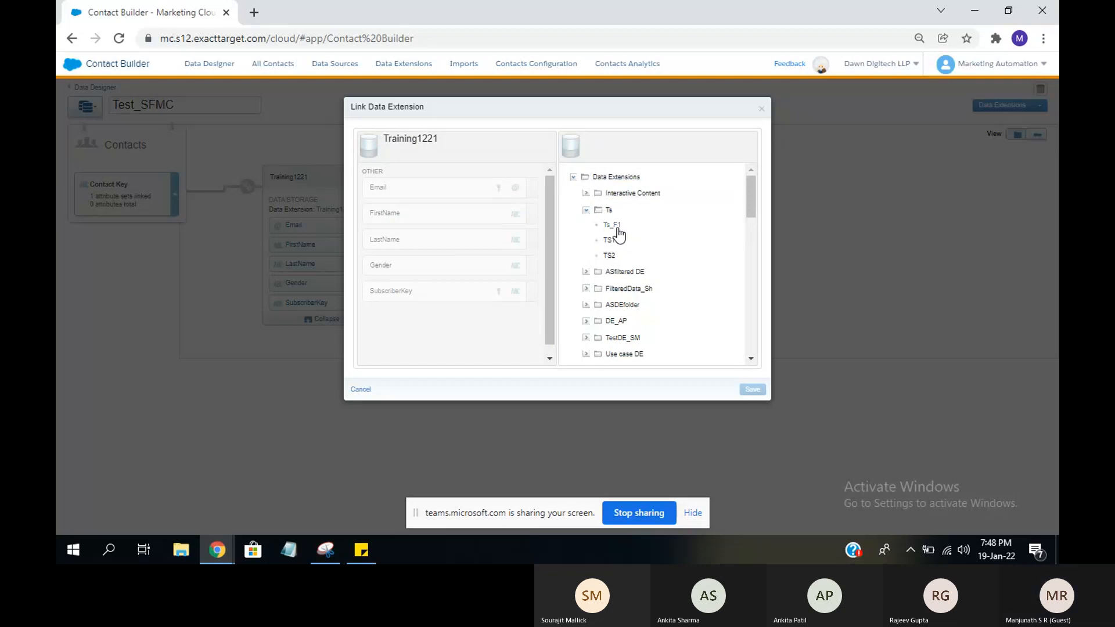
click(613, 226)
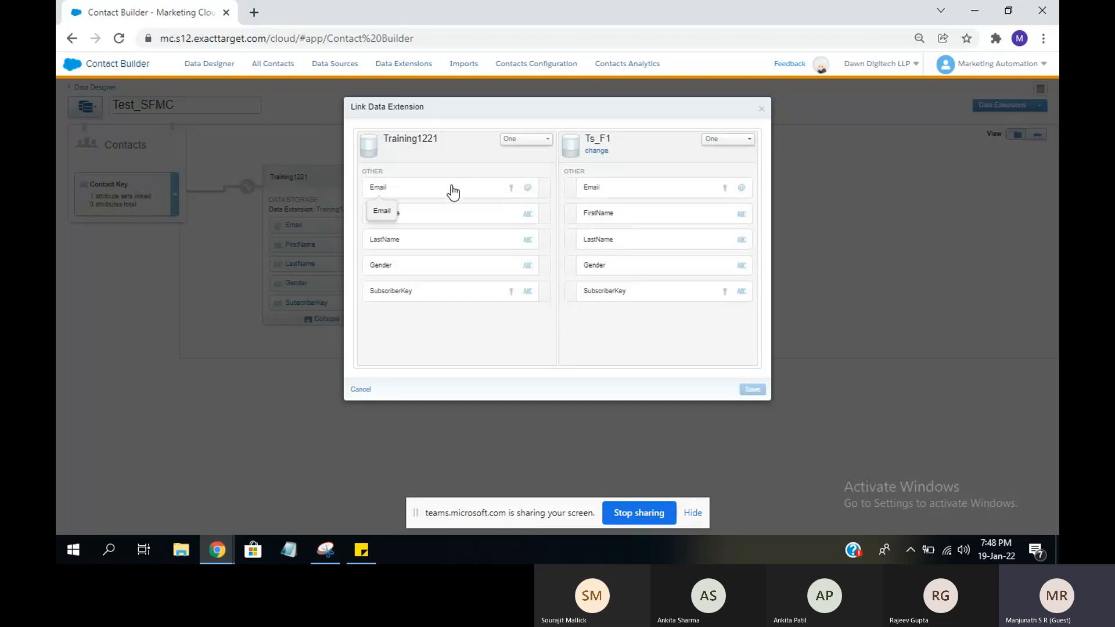
click(486, 298)
click(637, 324)
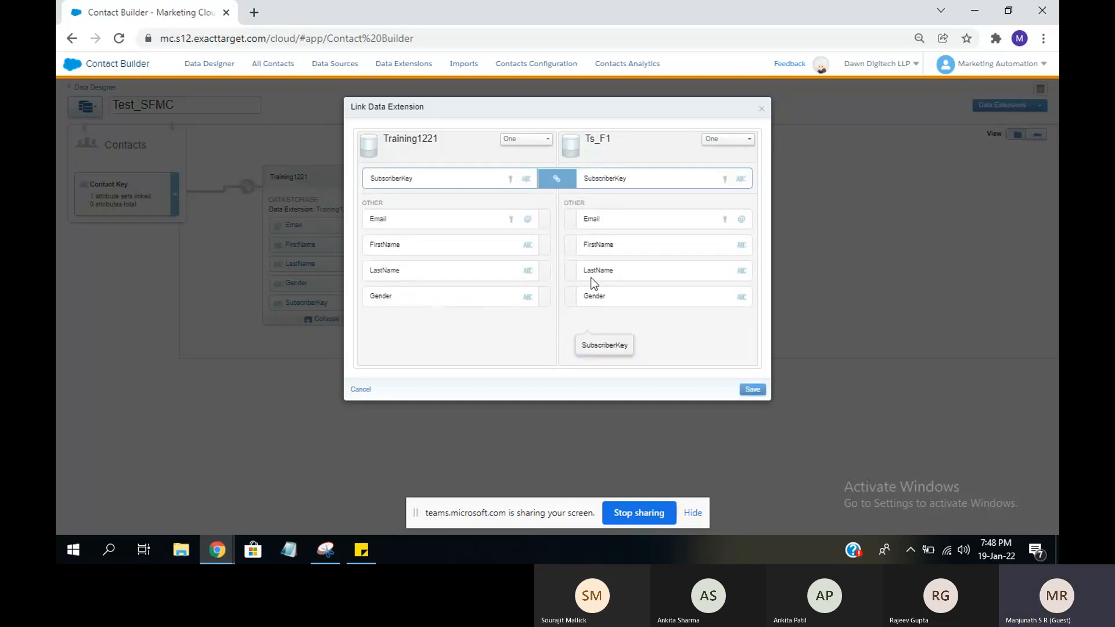
click(753, 390)
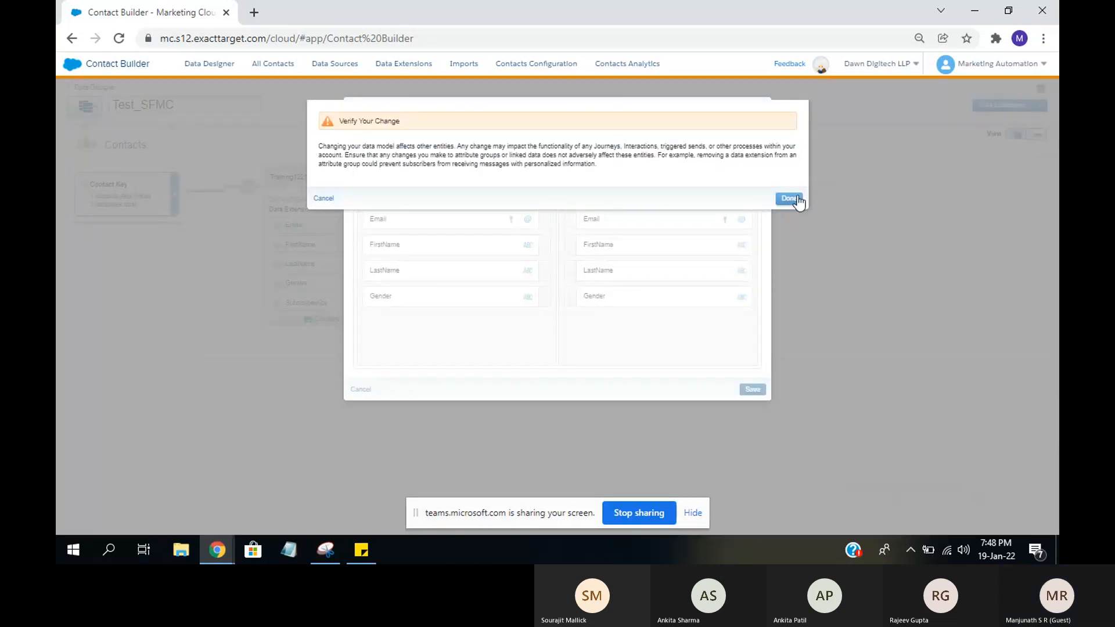
click(797, 198)
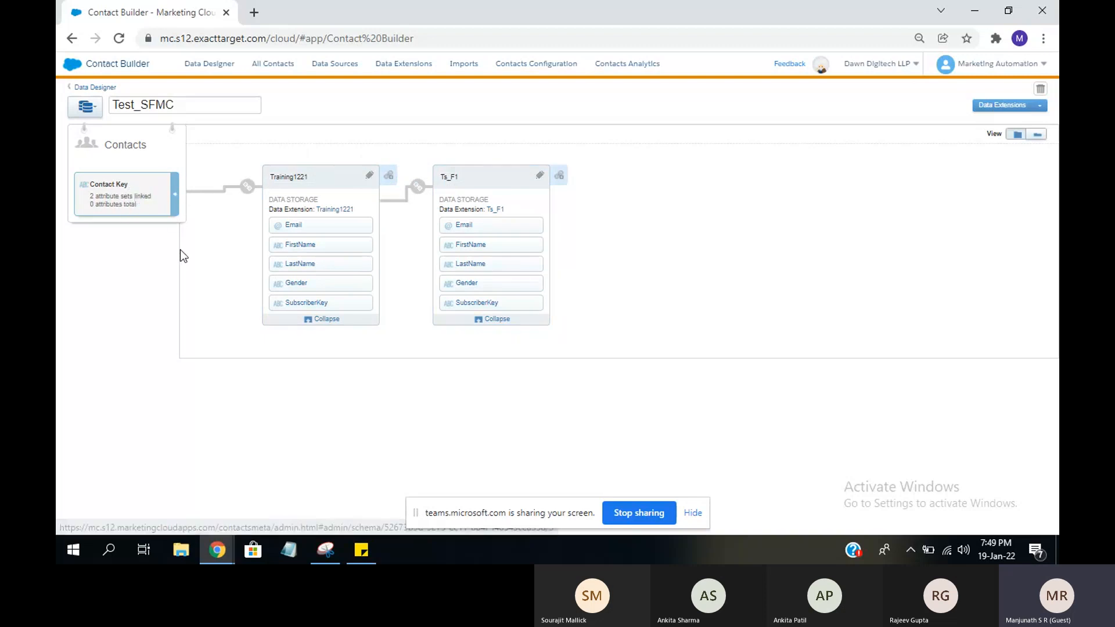
- Link the TS2 data extension from the Ts folder to the contacts, matching Contact Key with SubscriberKey, and save the link
click(1037, 106)
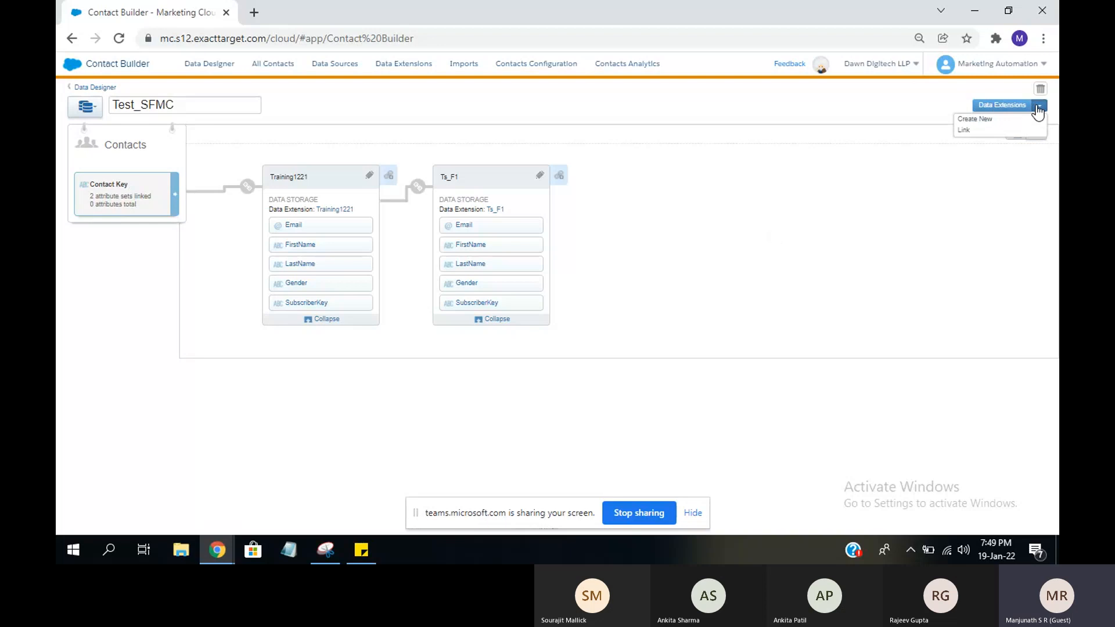
click(977, 132)
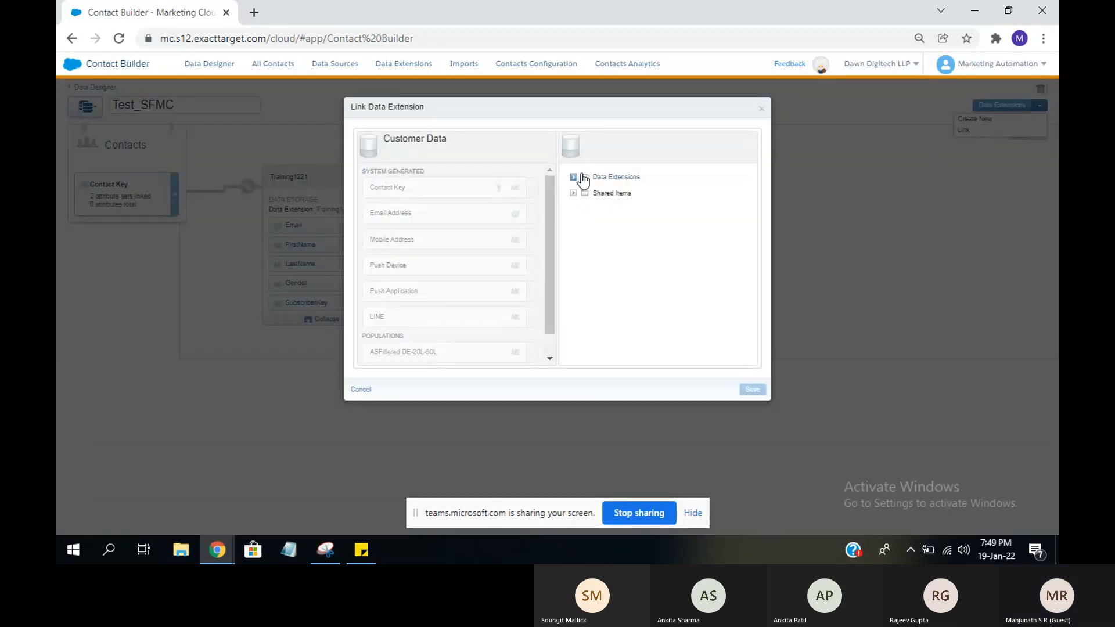
click(583, 178)
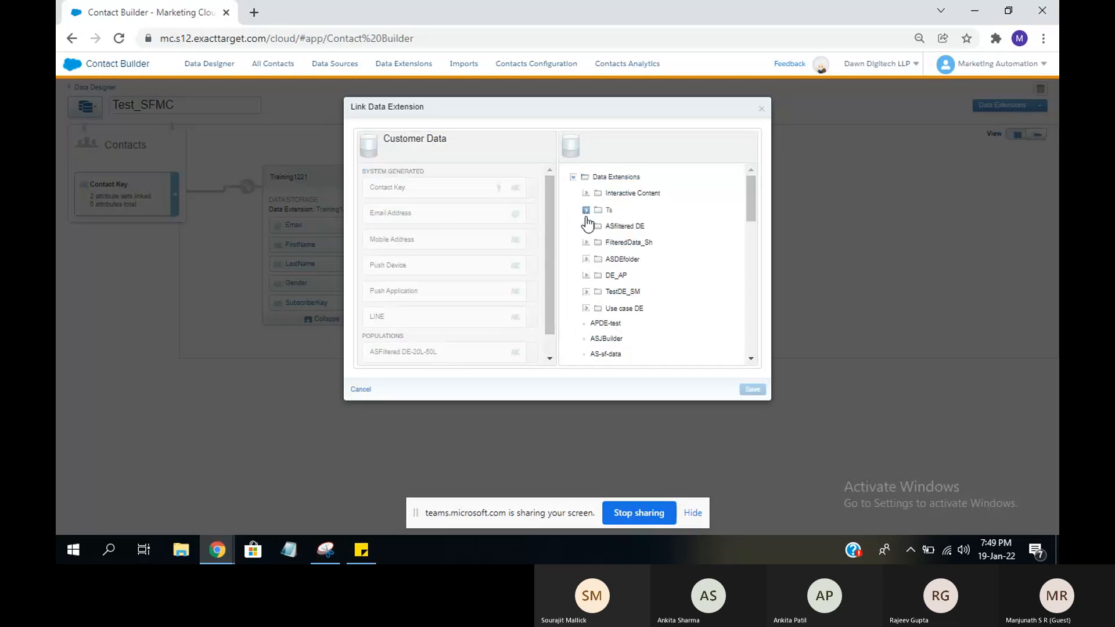
click(586, 216)
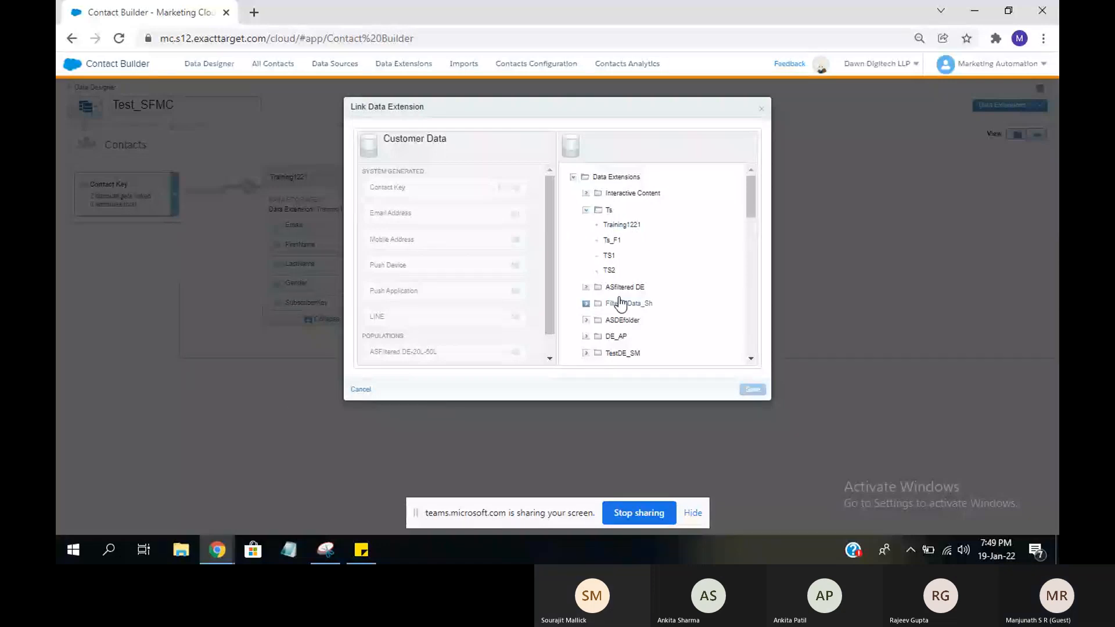
click(607, 271)
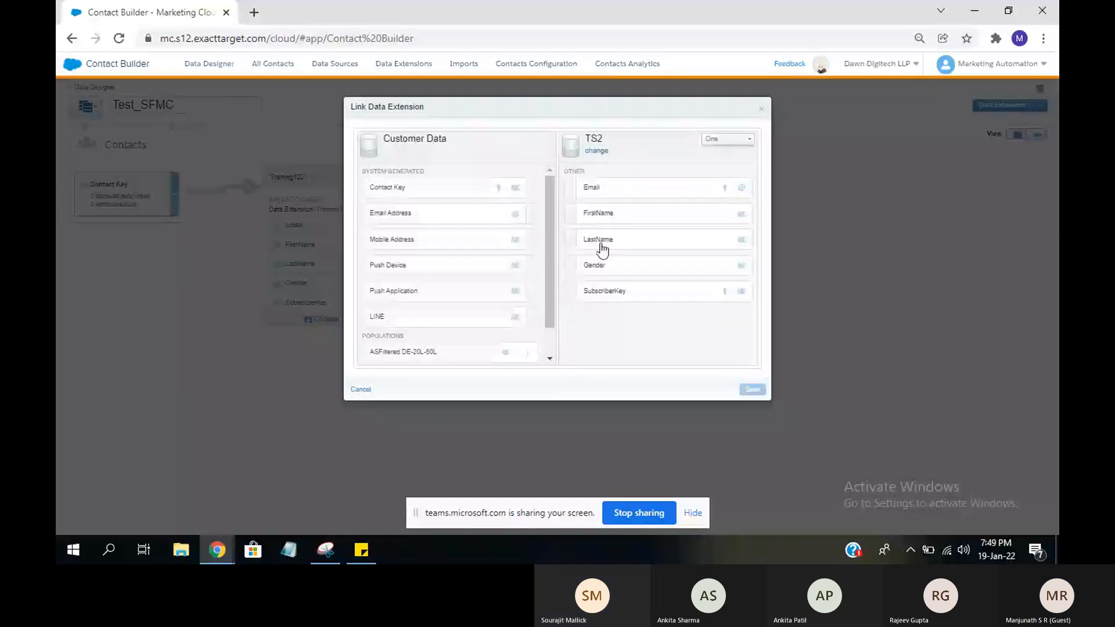
click(465, 193)
click(604, 291)
click(755, 390)
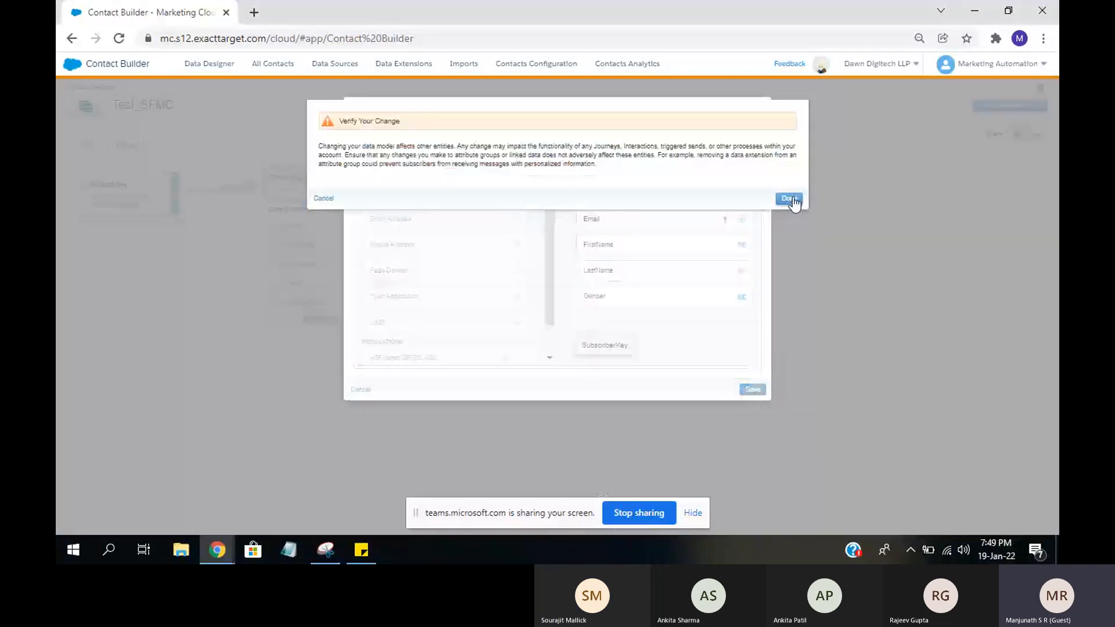
click(789, 198)
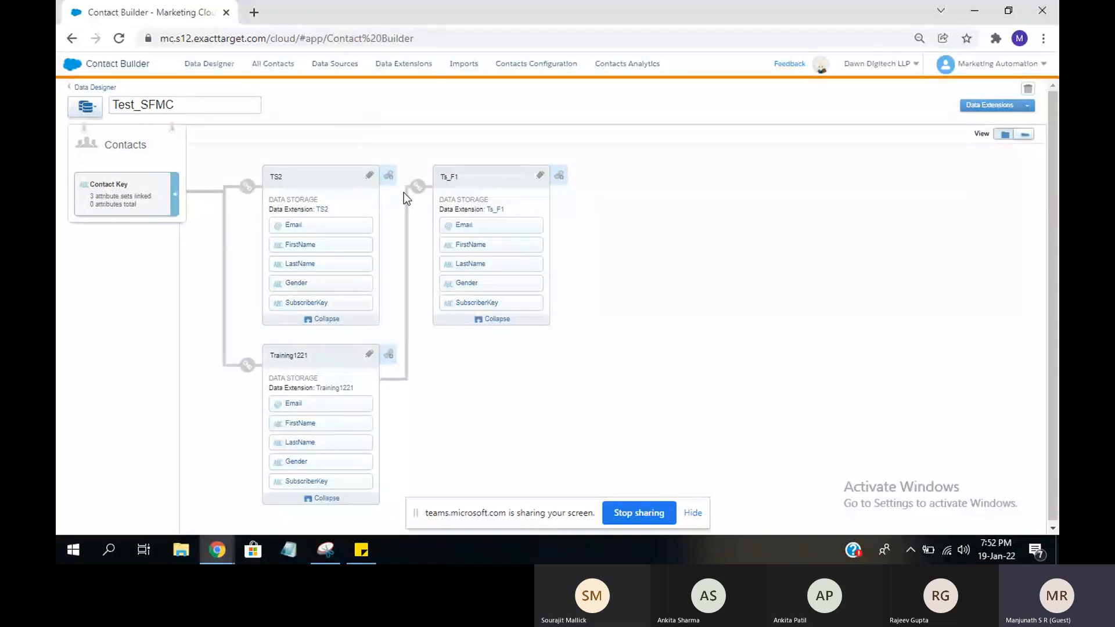
- Inspect the link between Training1221 and Ts_F1, and return to the Data Designer overview
mouse_move(418, 189)
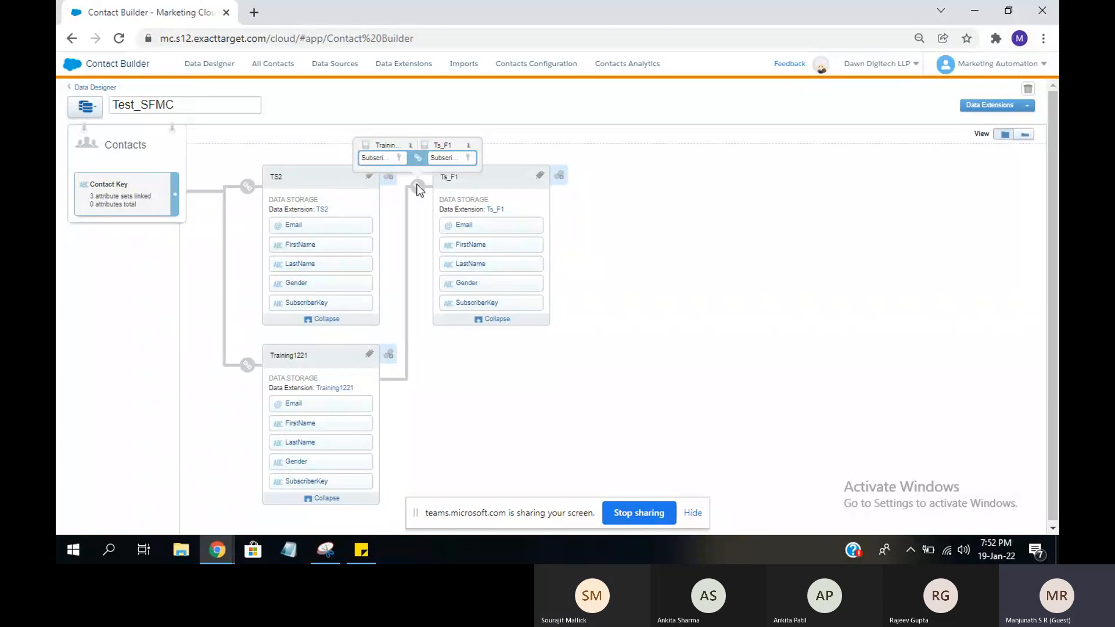
click(98, 88)
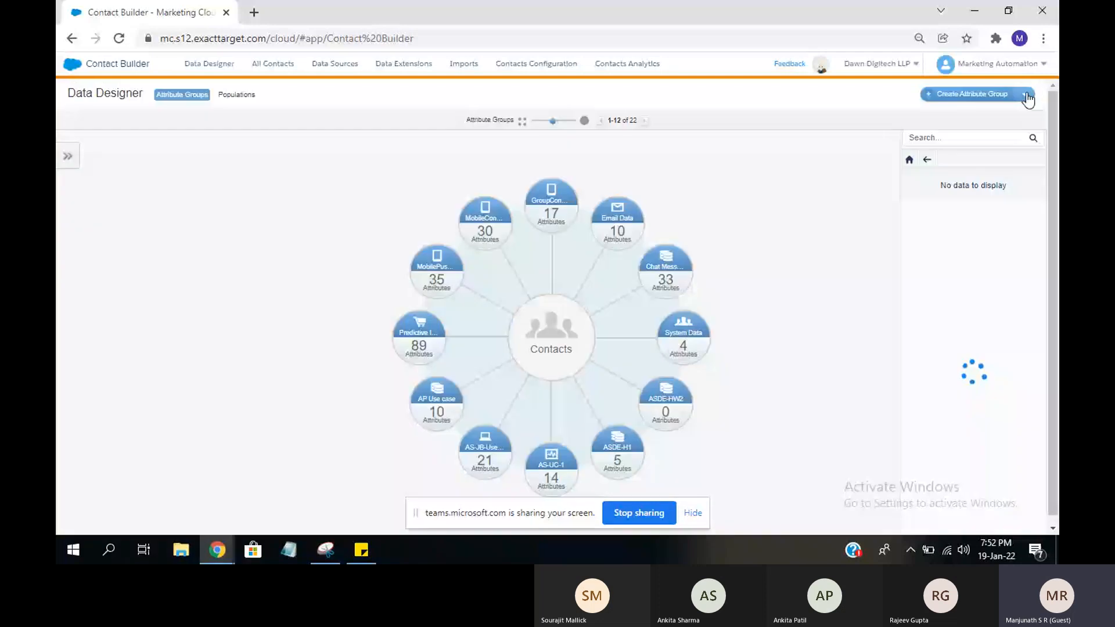
click(1026, 96)
click(998, 117)
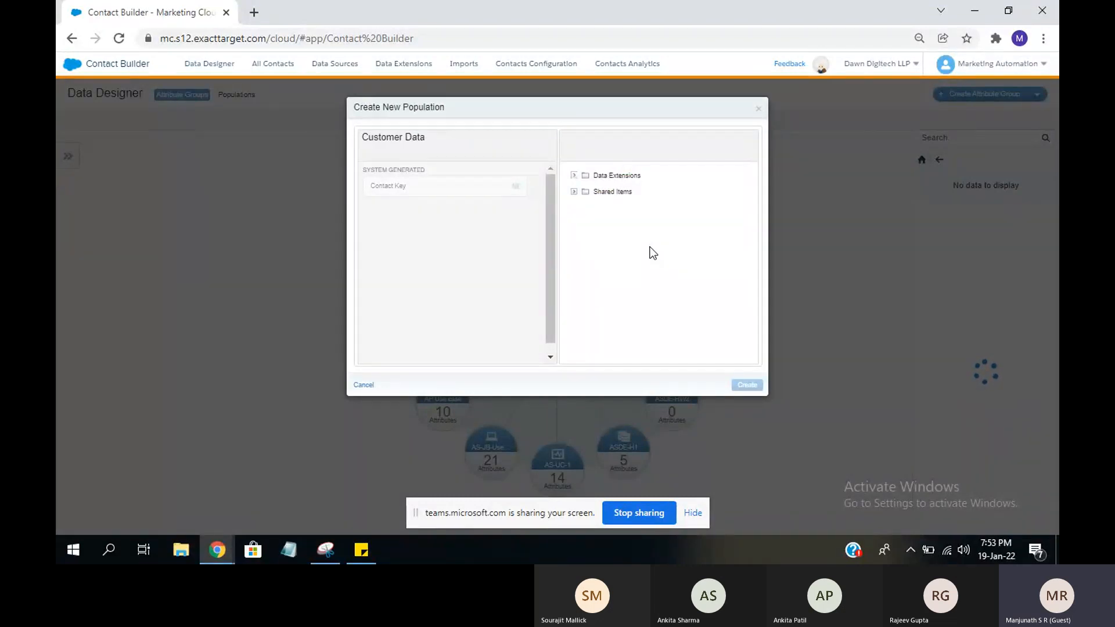
click(363, 385)
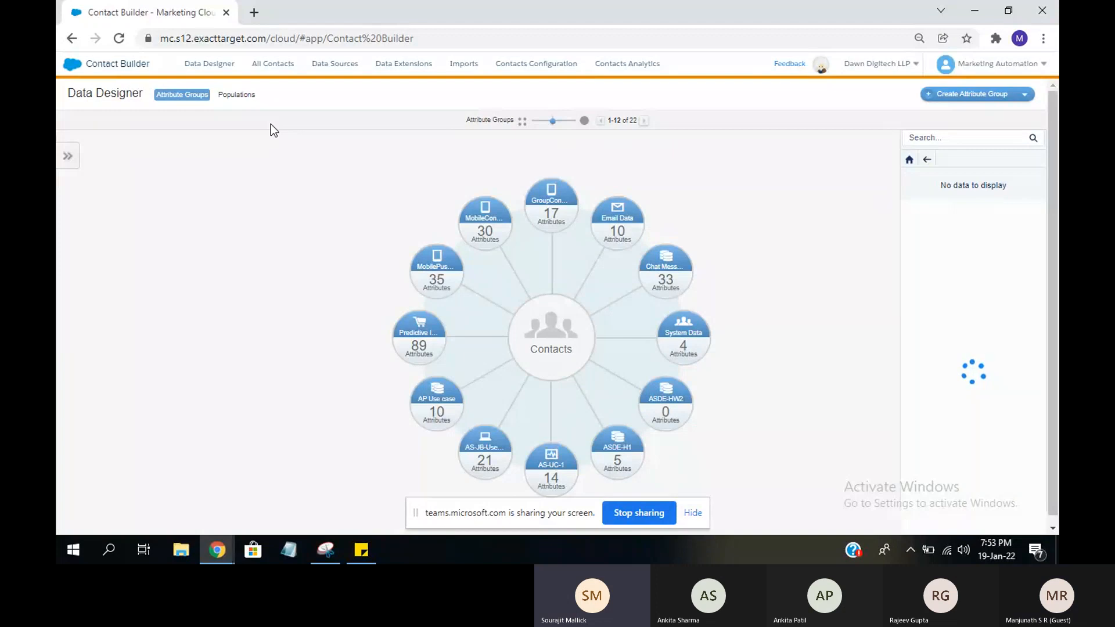
- Create a population from the TS1 data extension in the Ts folder, matching SubscriberKey with Contact Key, and return to Data Designer
click(245, 100)
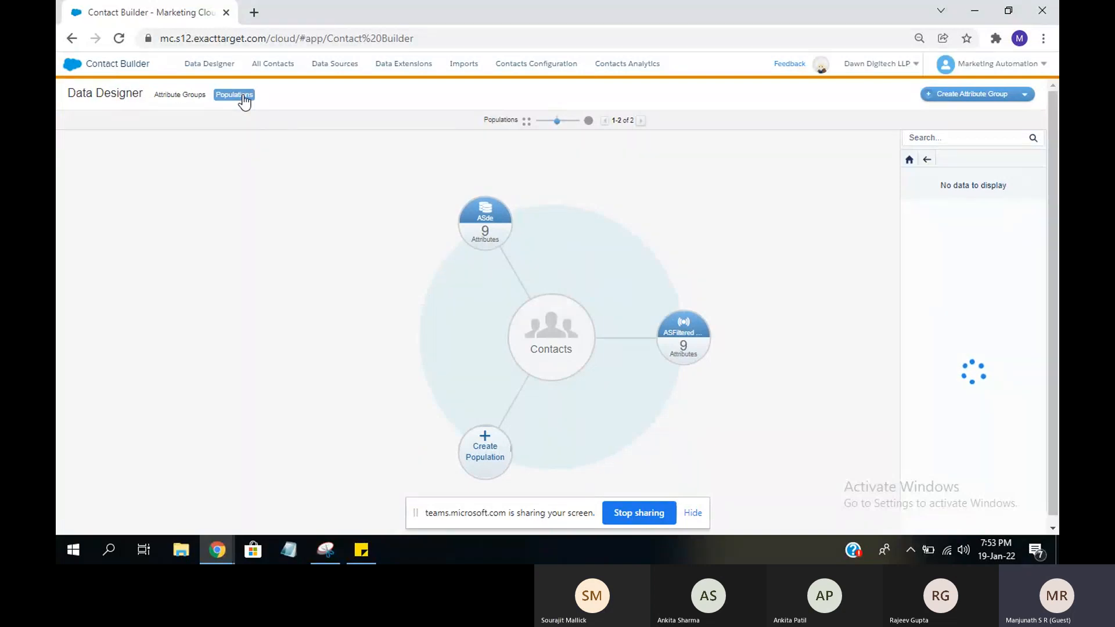
click(467, 450)
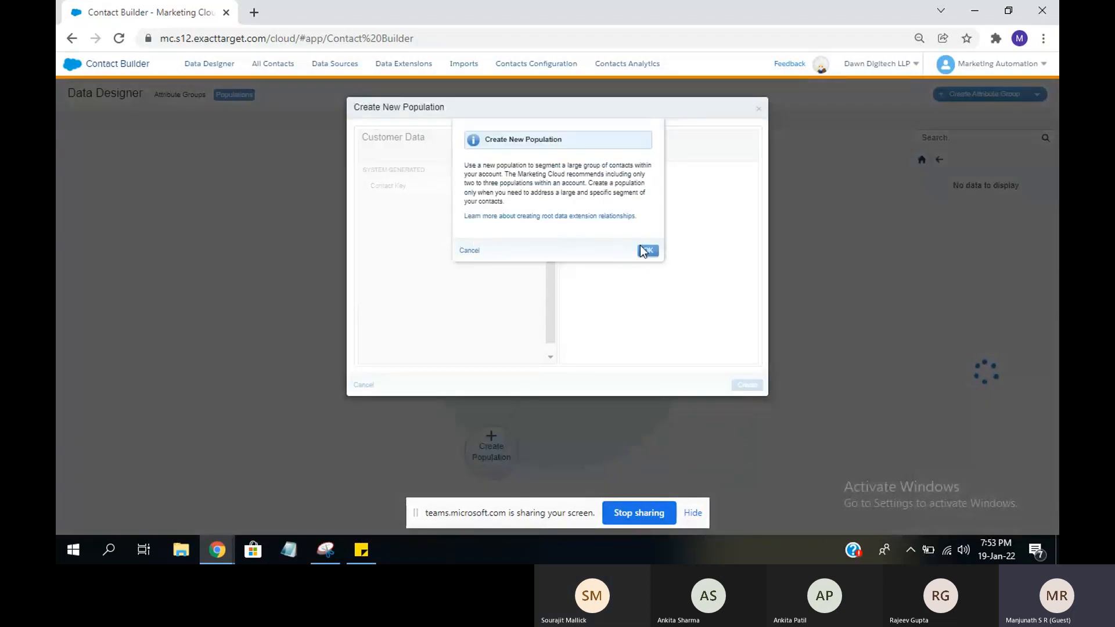
click(646, 251)
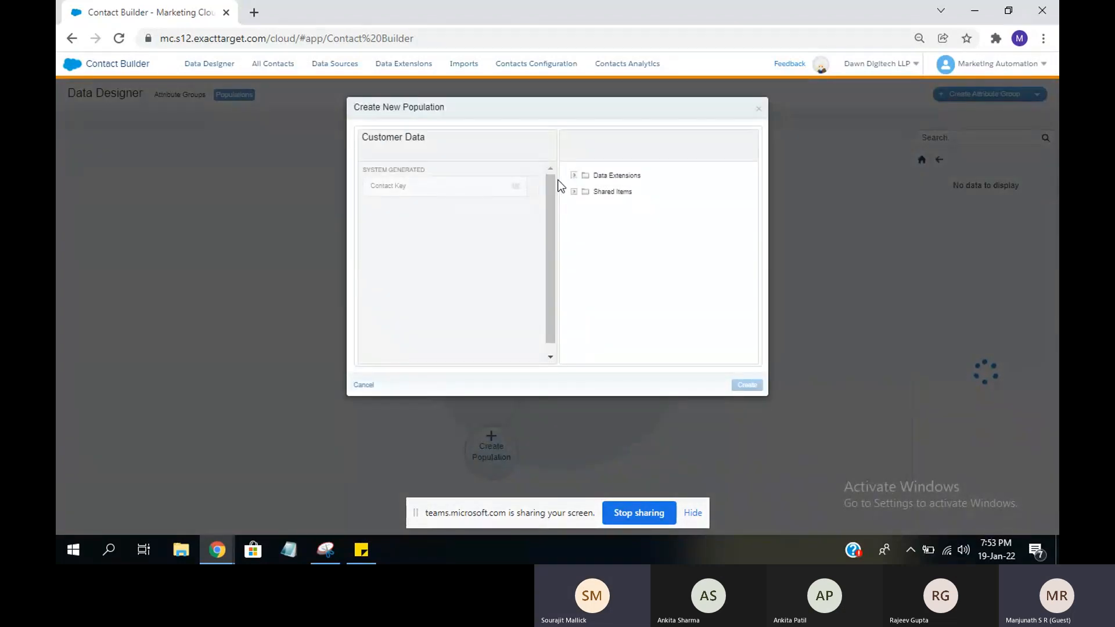
click(573, 176)
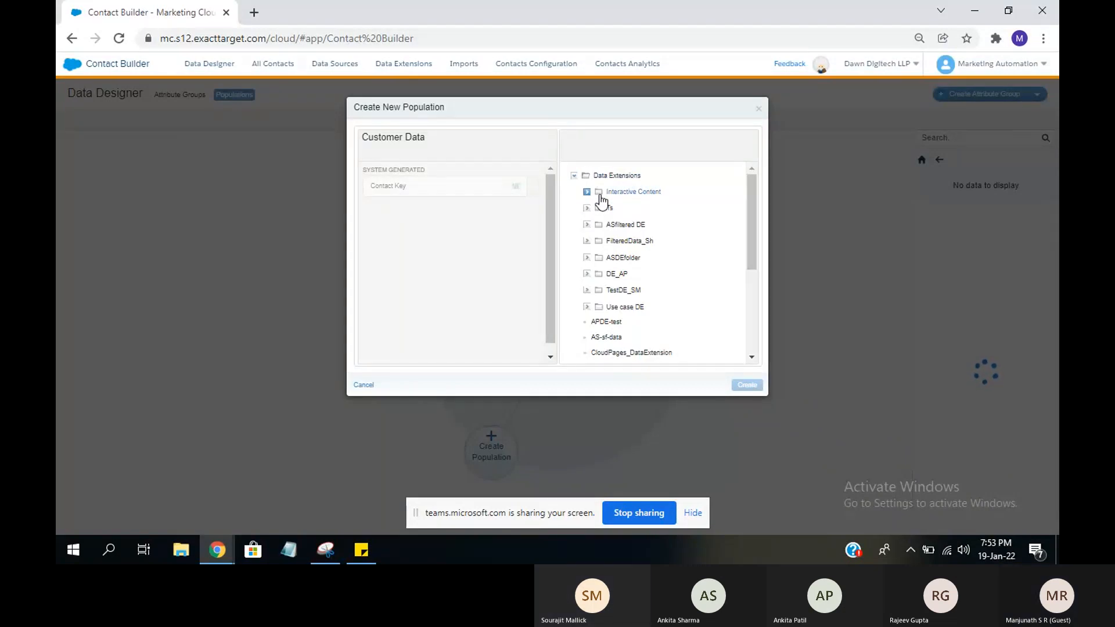
click(598, 206)
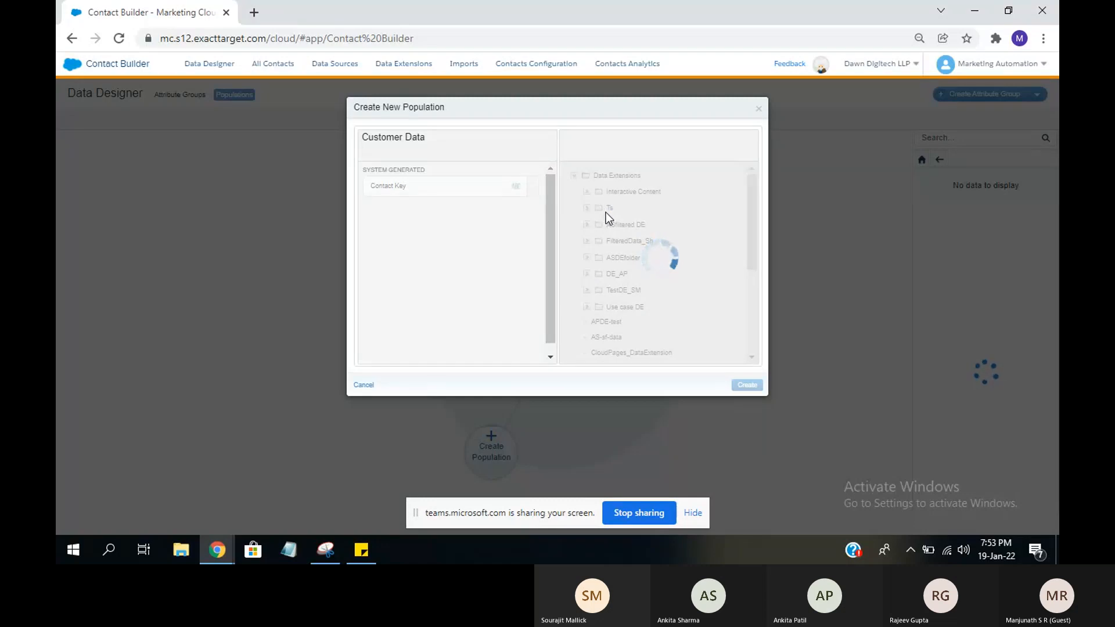
click(613, 224)
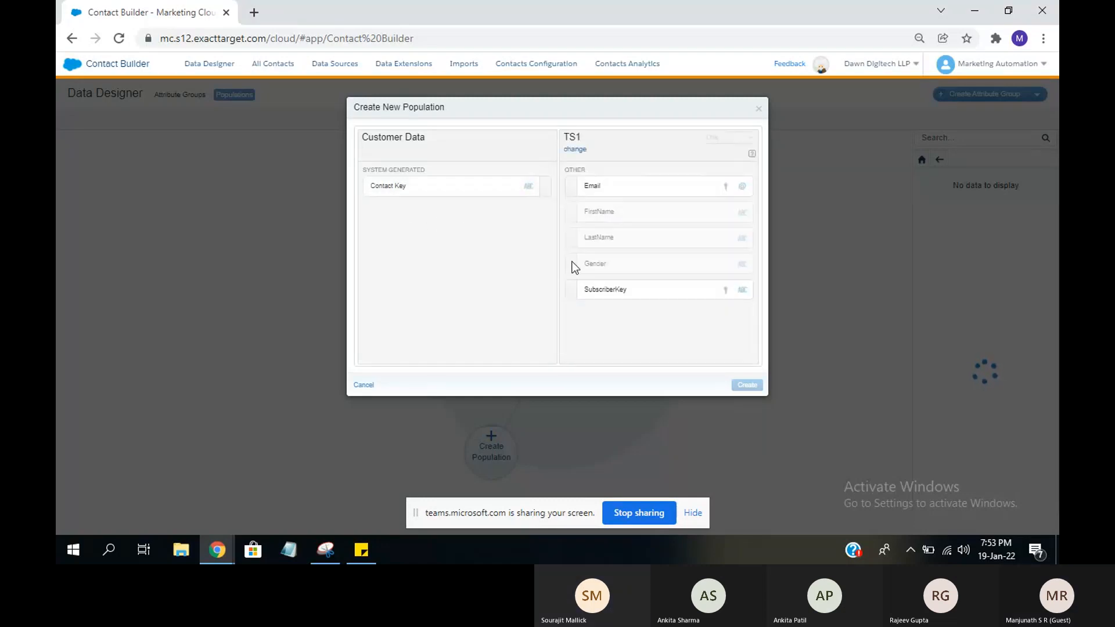
click(630, 294)
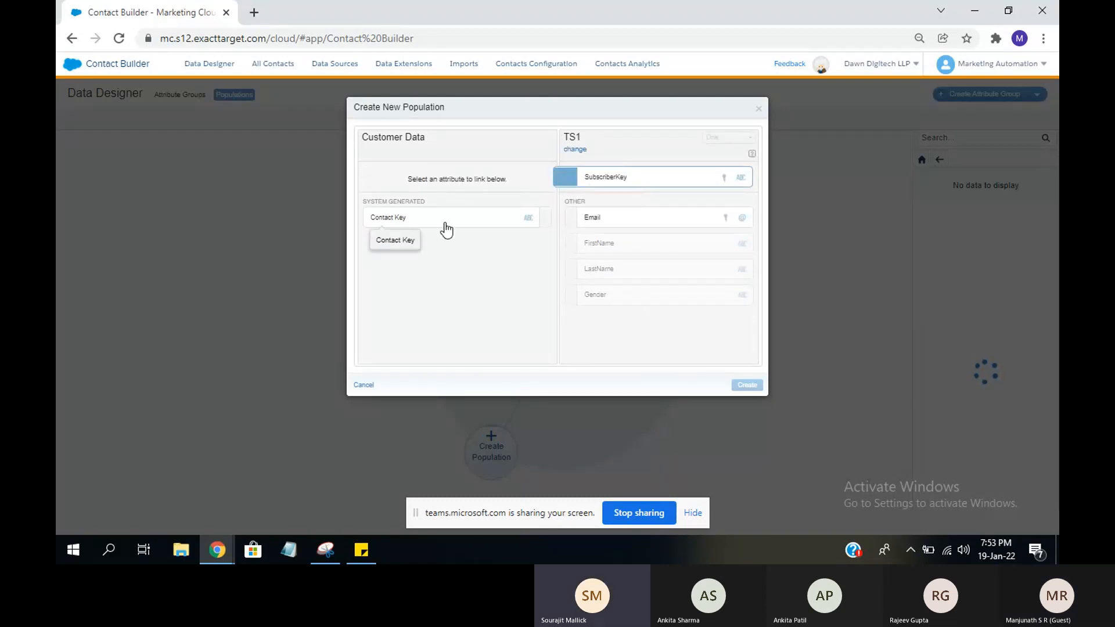
double_click(421, 216)
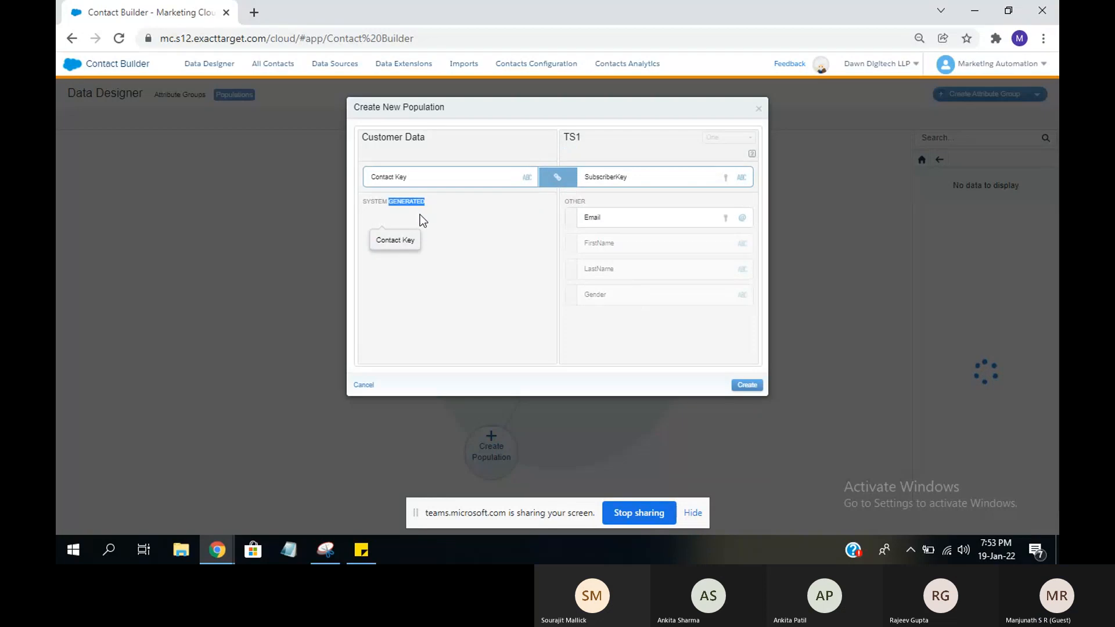
click(753, 385)
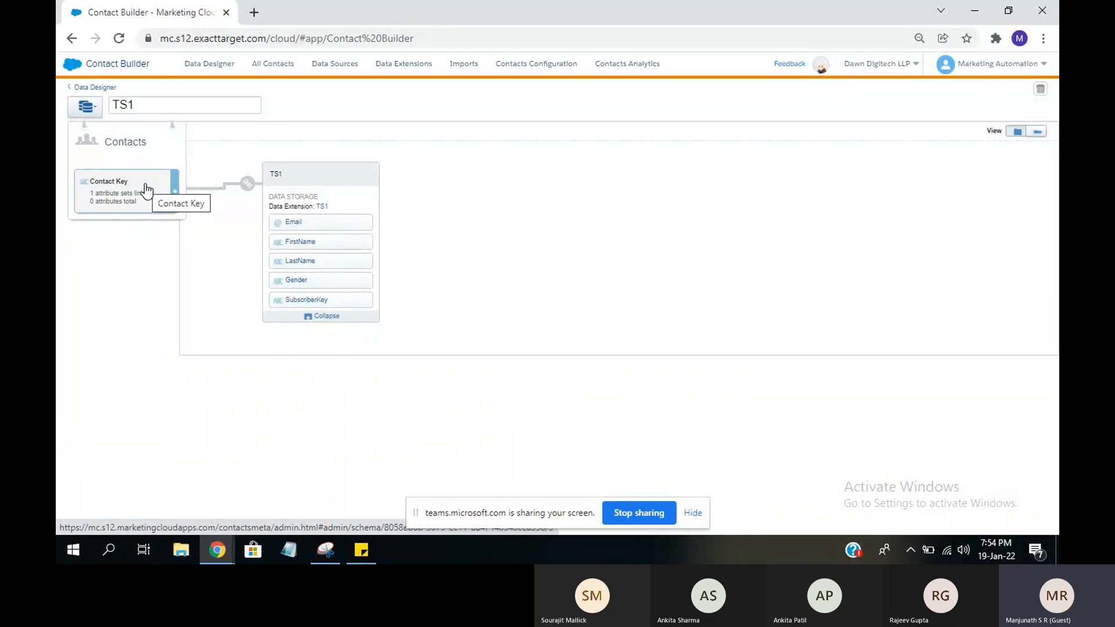
click(103, 90)
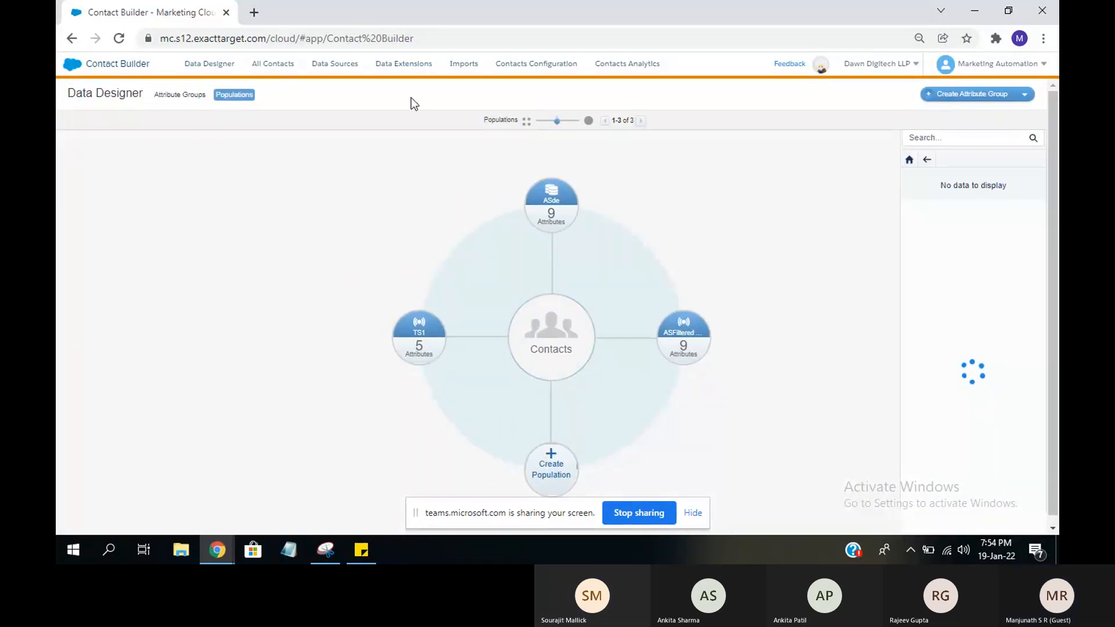
- Review the All Contacts page, checking the full contact list and its source and channel filters, including Import, Mobile Opt-In and Email
click(262, 72)
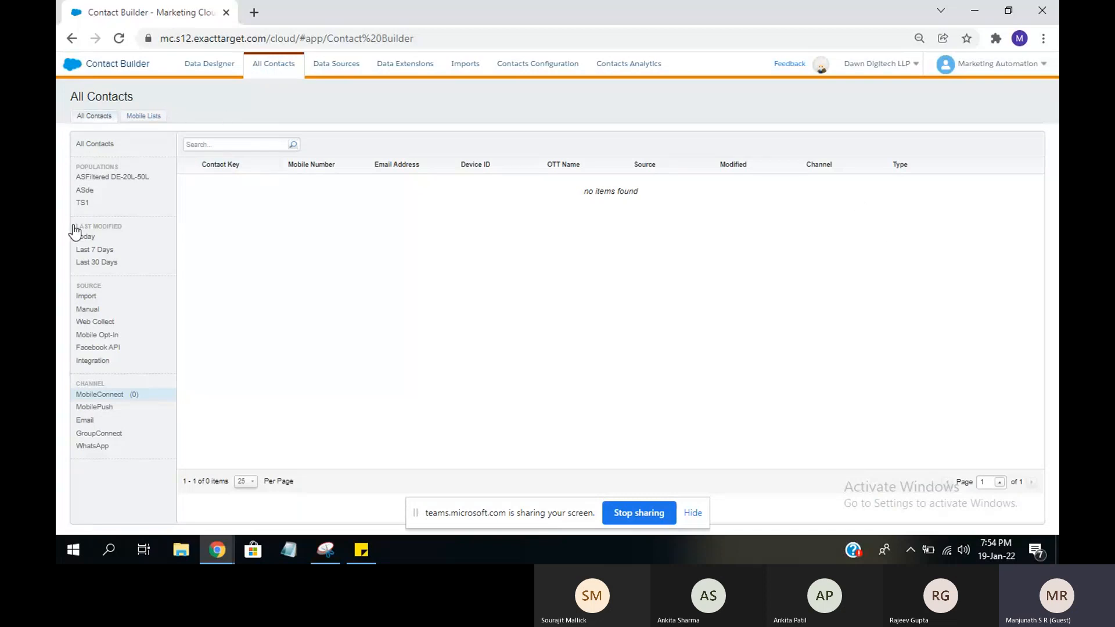
click(96, 149)
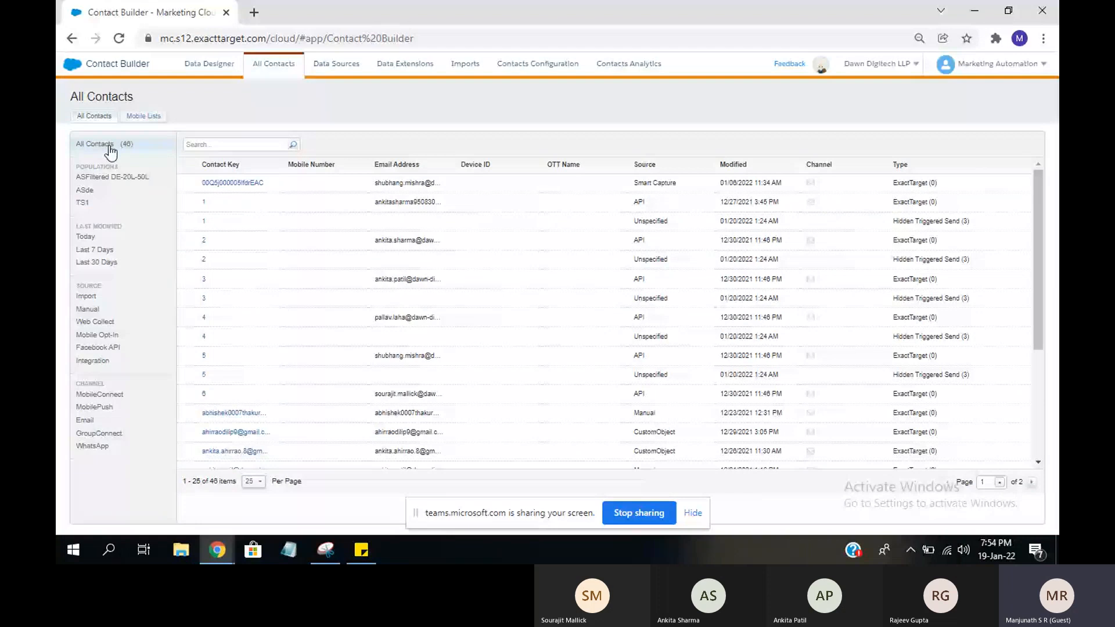
triple_click(215, 485)
click(214, 485)
click(81, 299)
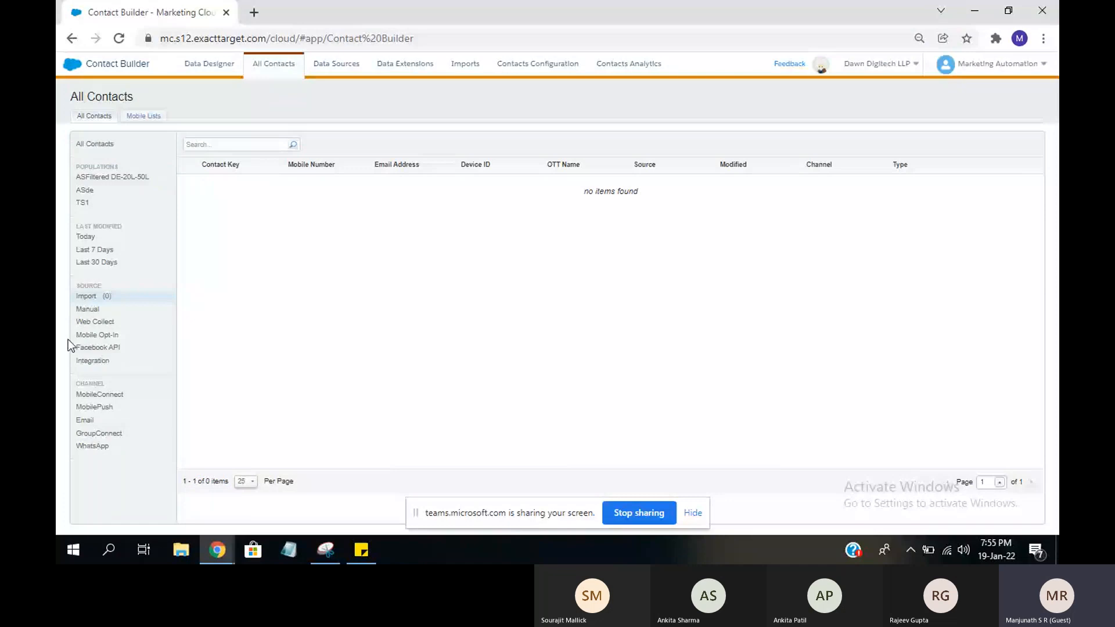
click(108, 336)
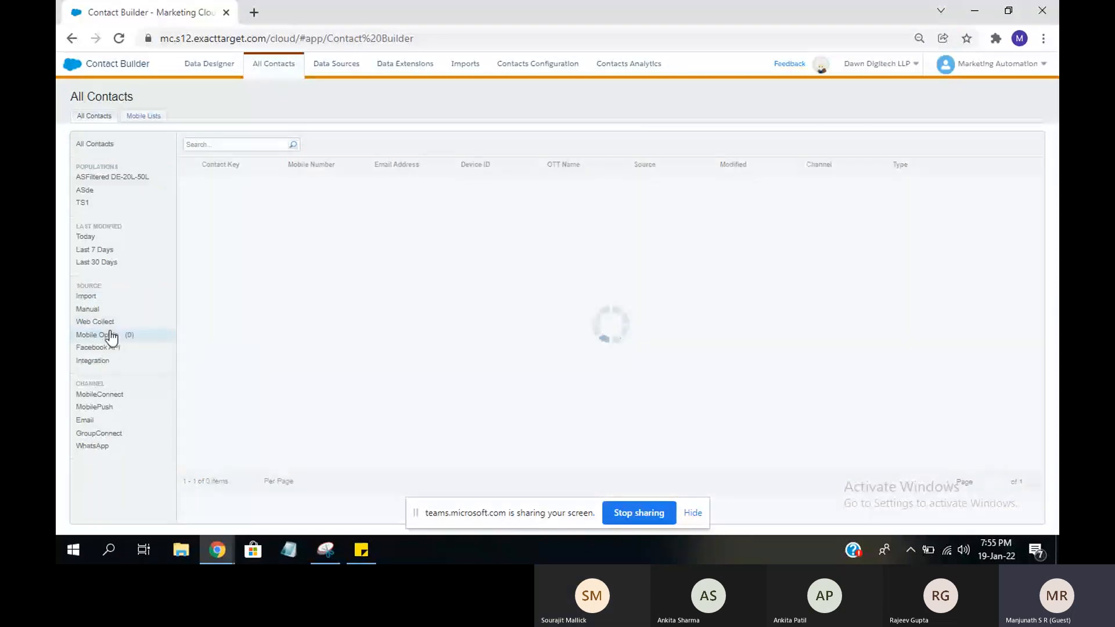
click(103, 419)
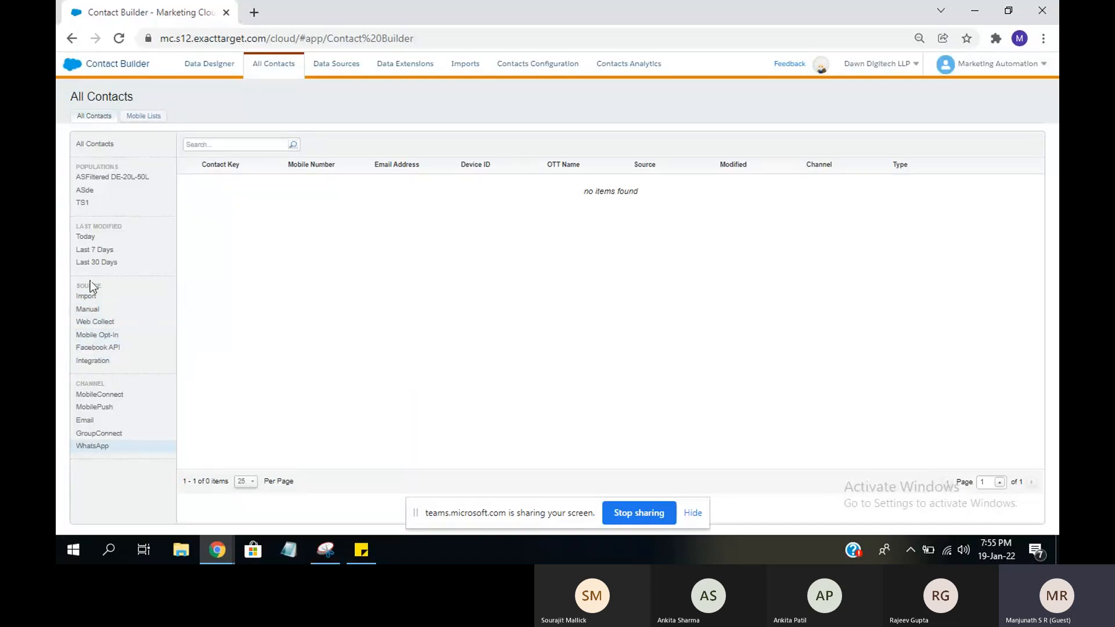
- Try creating a MobileConnect filtered list from the All Contacts population in Mobile Lists, and cancel it
click(134, 118)
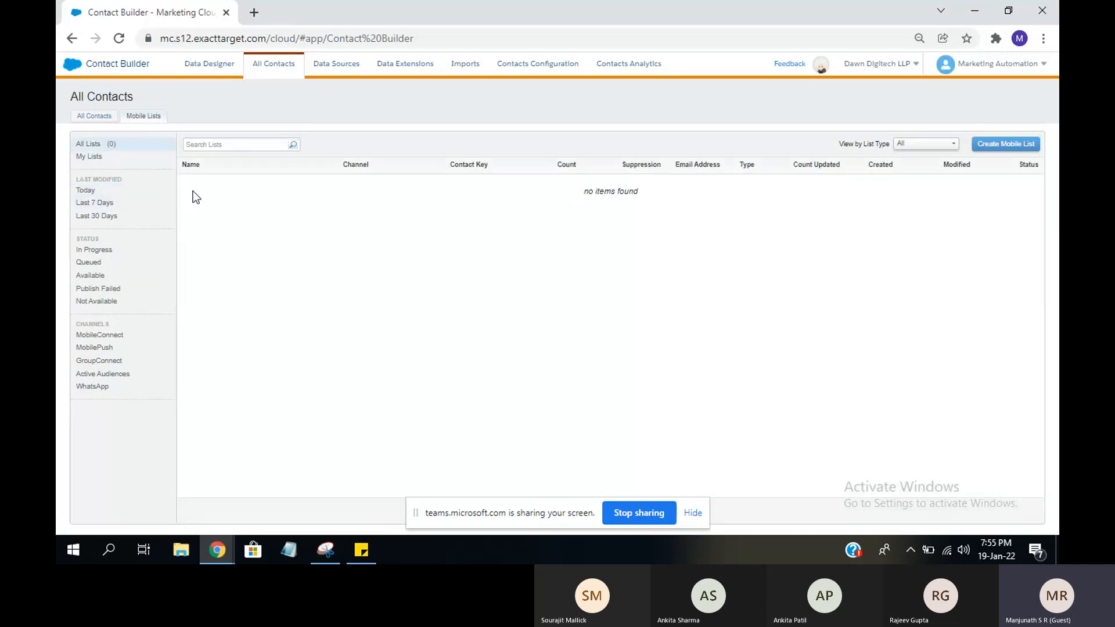
click(985, 144)
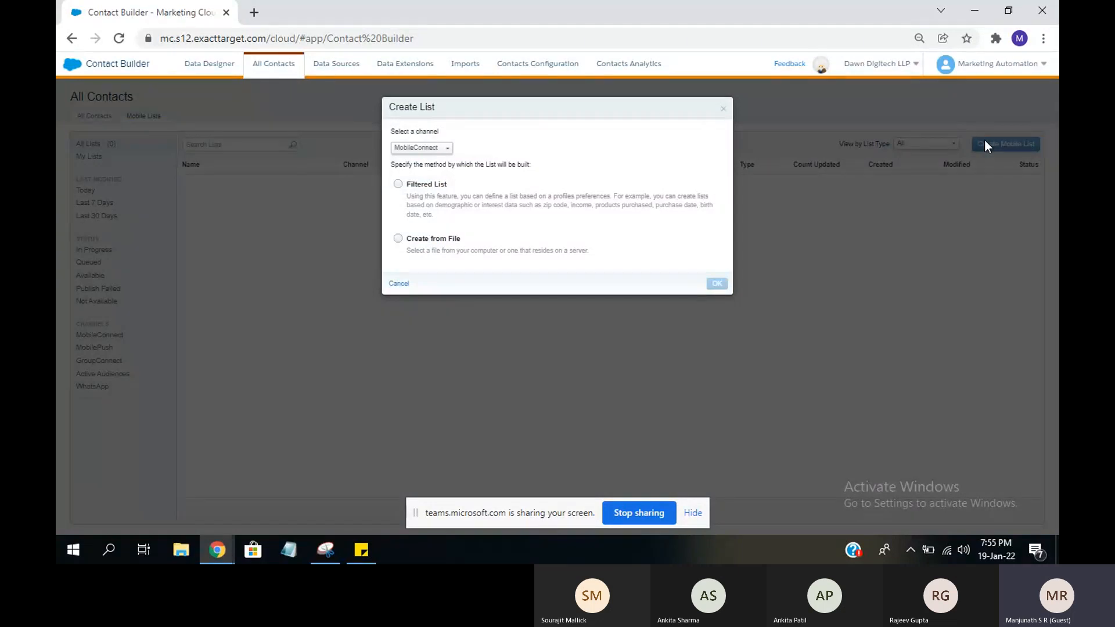
click(404, 186)
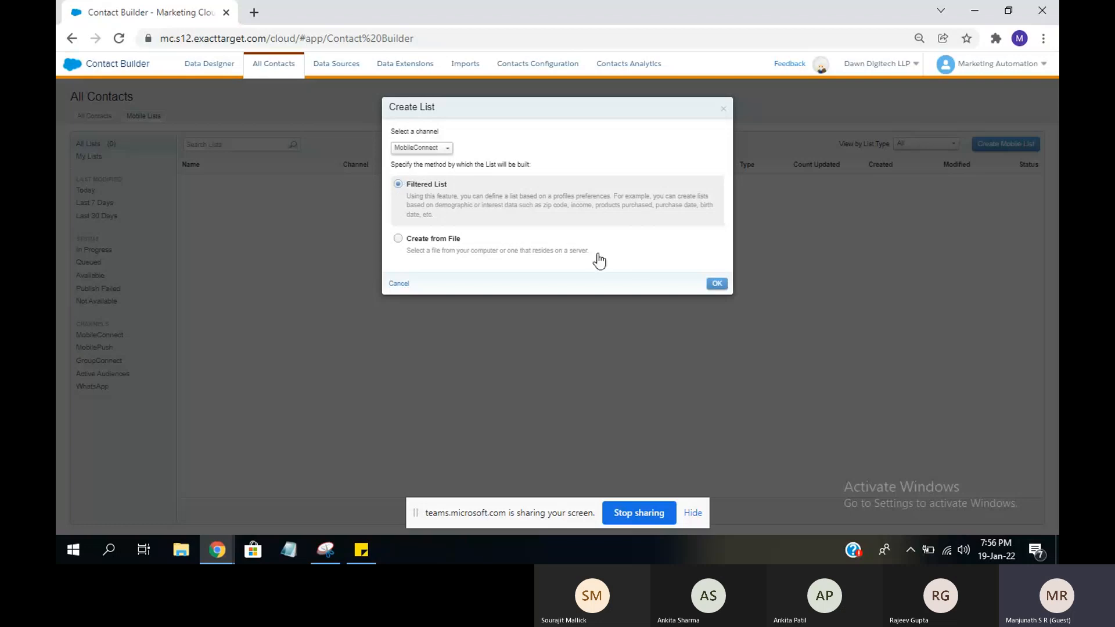
click(716, 284)
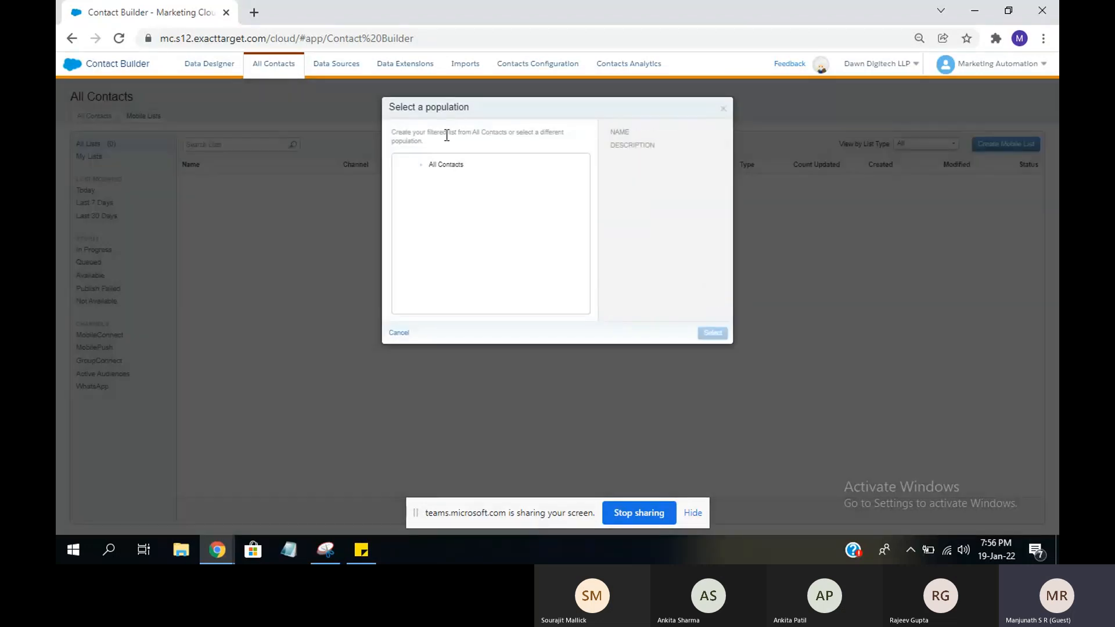
click(440, 169)
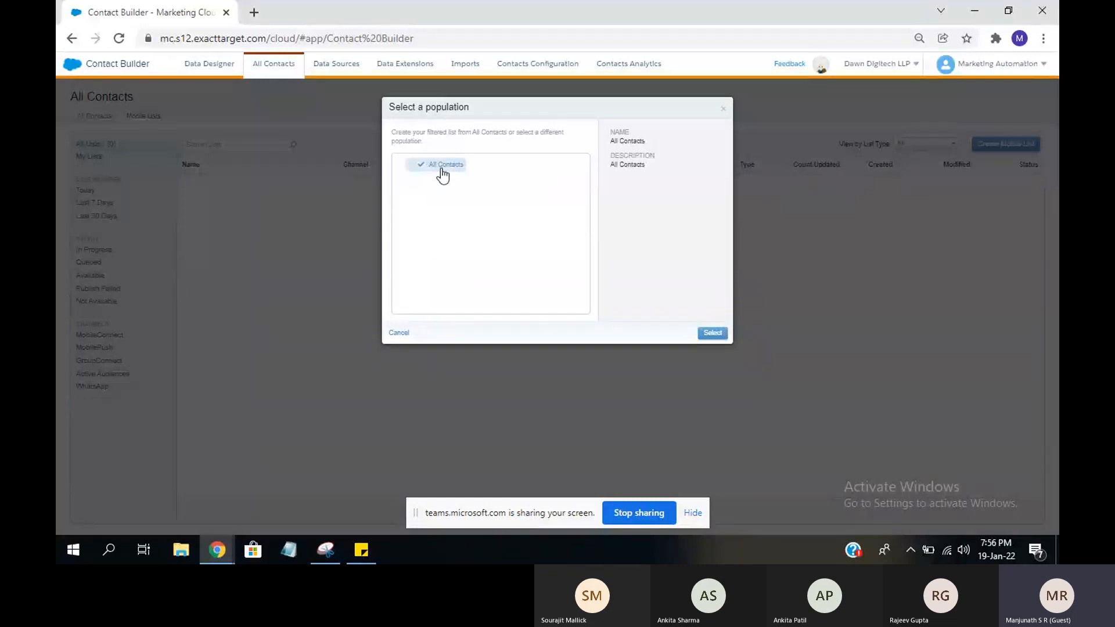
click(399, 334)
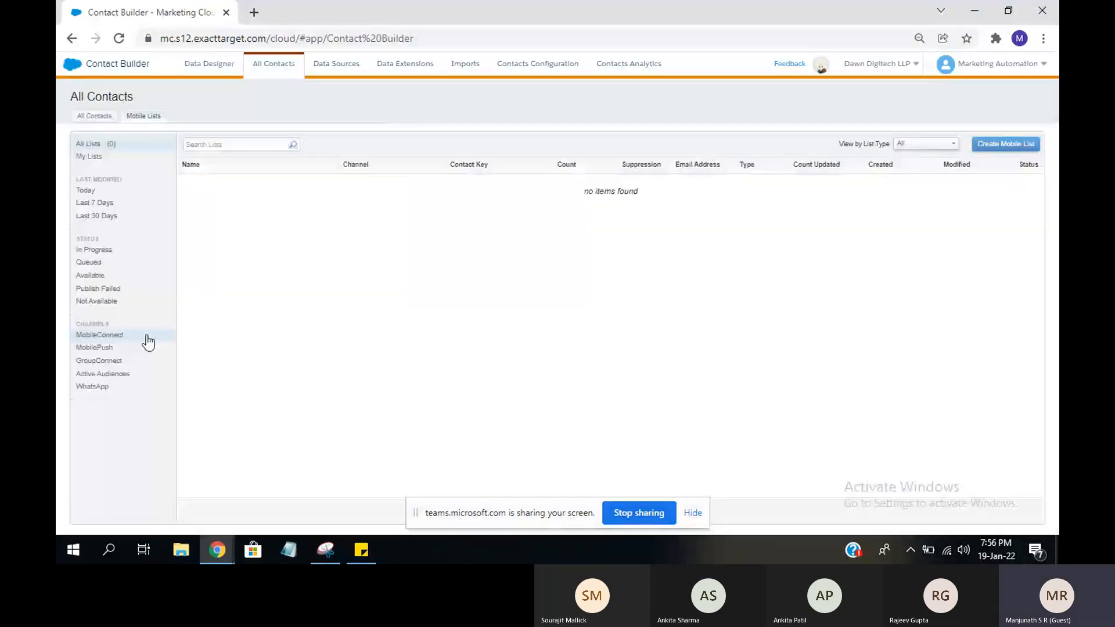
- Look over the All Contacts list again, and open the Data Sources page with its system sources
click(119, 114)
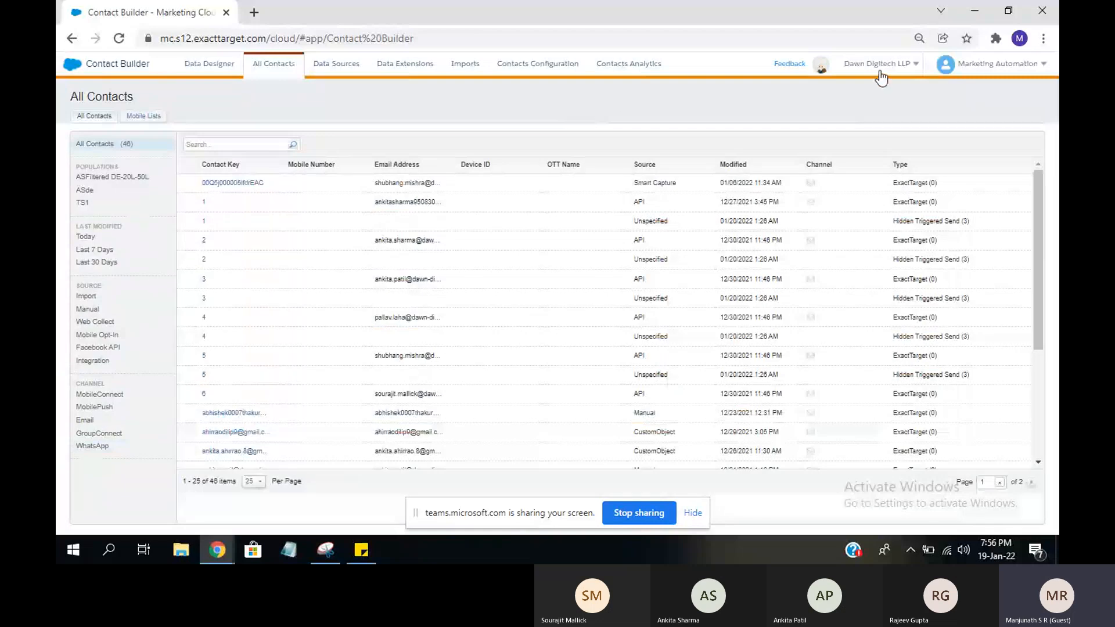
mouse_move(880, 73)
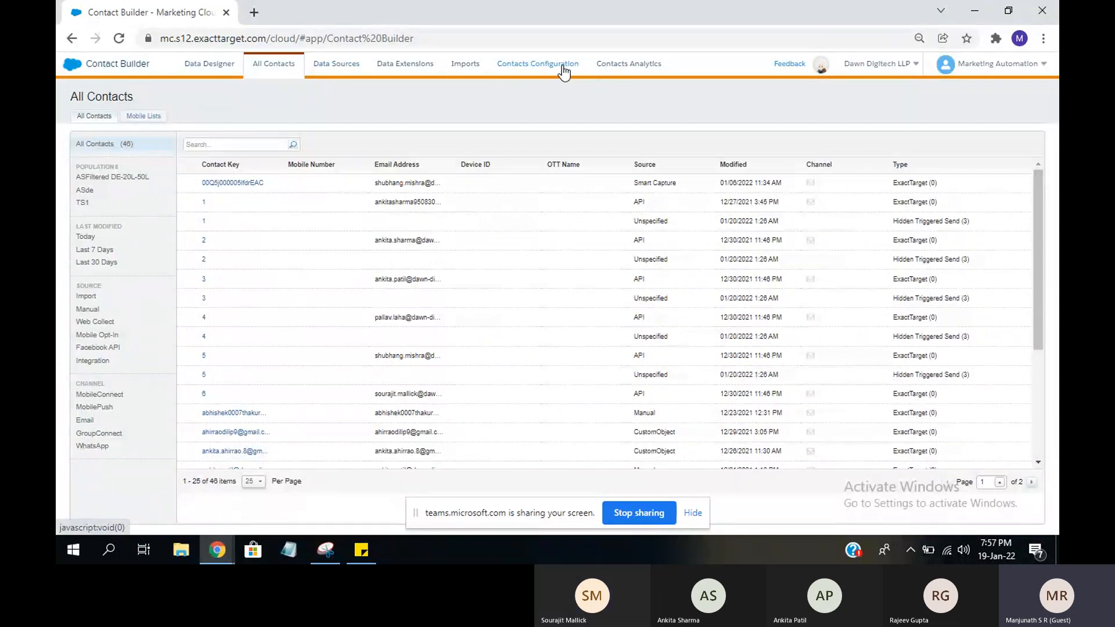
click(327, 78)
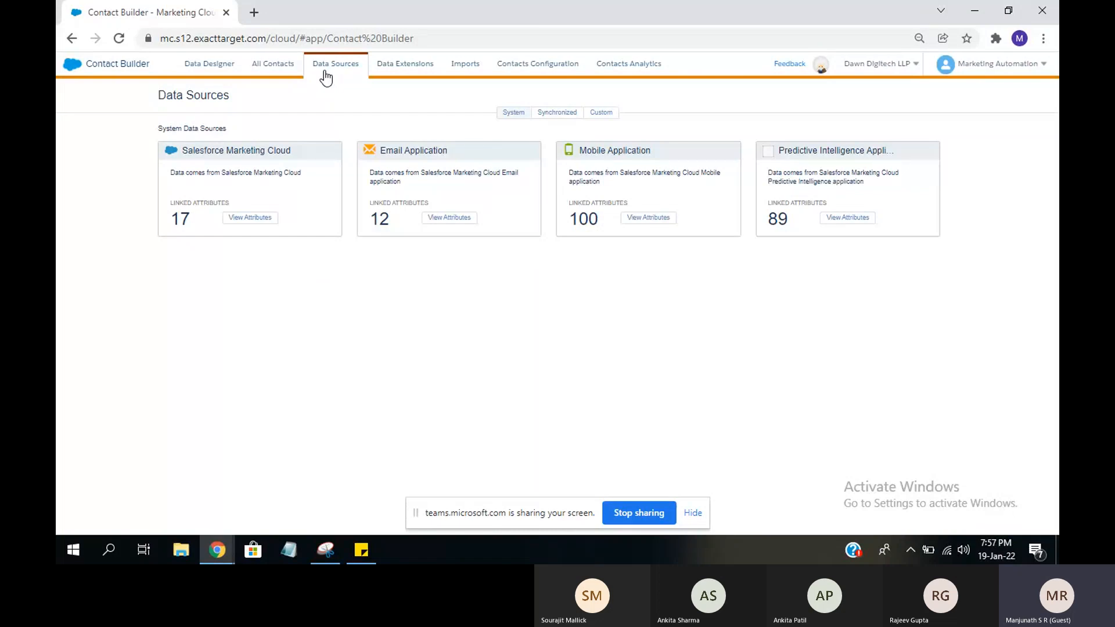
- Open the synchronized Dawndigitech LLP data source and examine the entities available for setup, including AccountContactRole's sync prerequisites
click(541, 116)
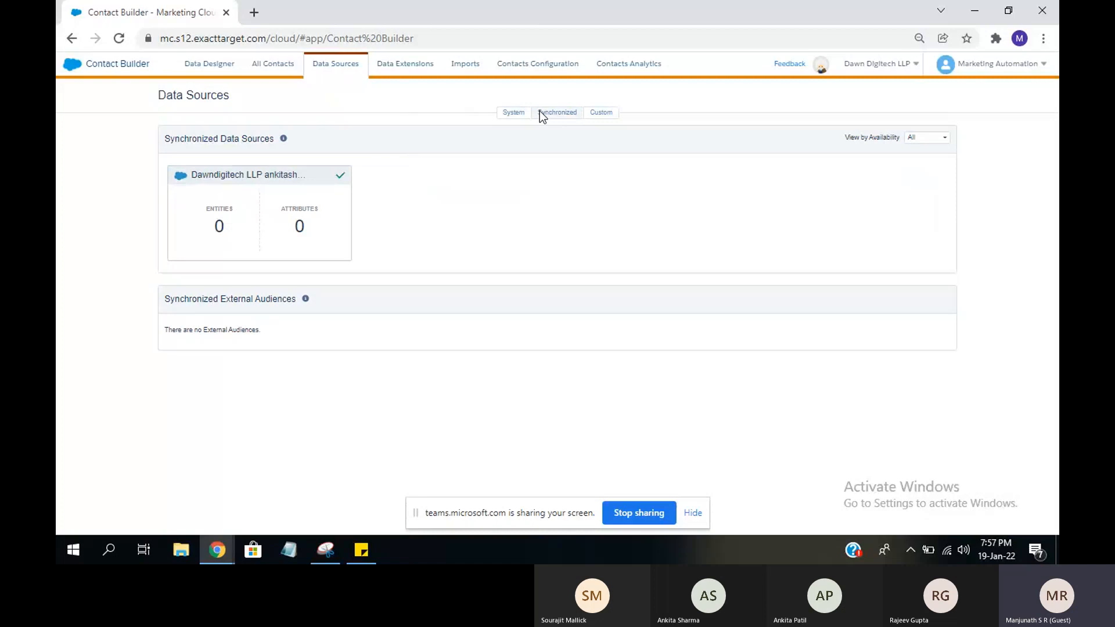
click(244, 236)
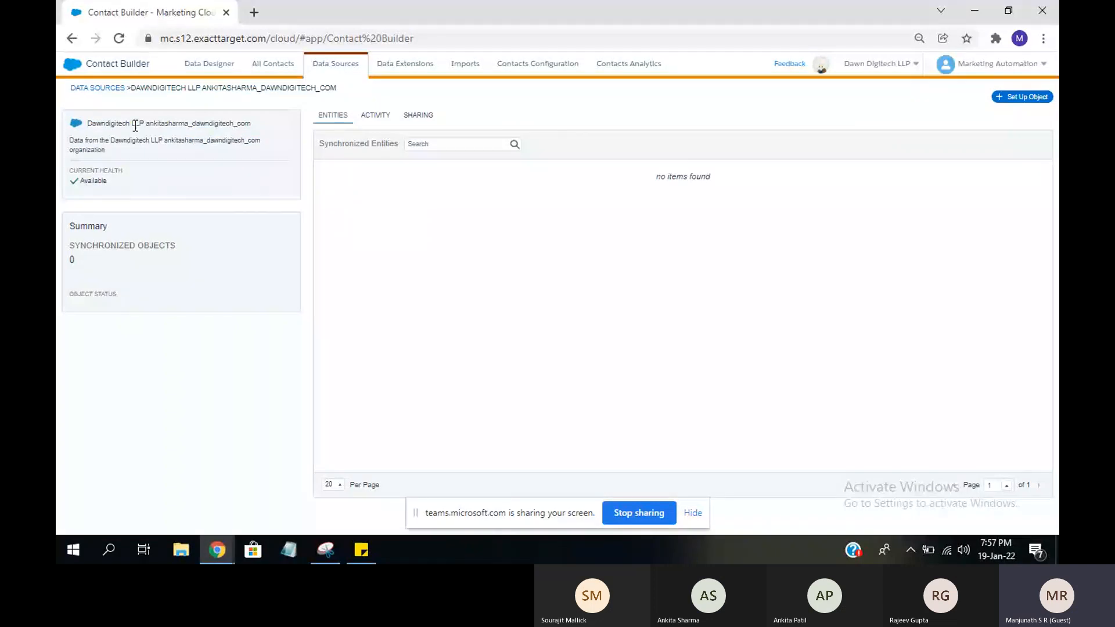
click(1011, 100)
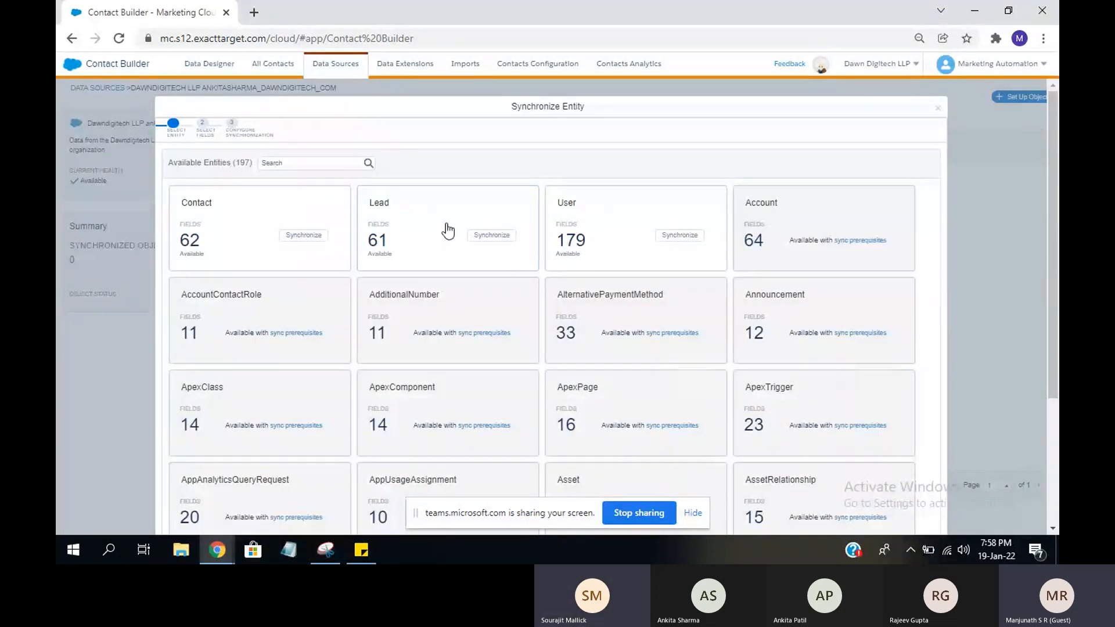
mouse_move(1054, 189)
mouse_down()
mouse_move(1045, 308)
mouse_move(1047, 189)
mouse_up()
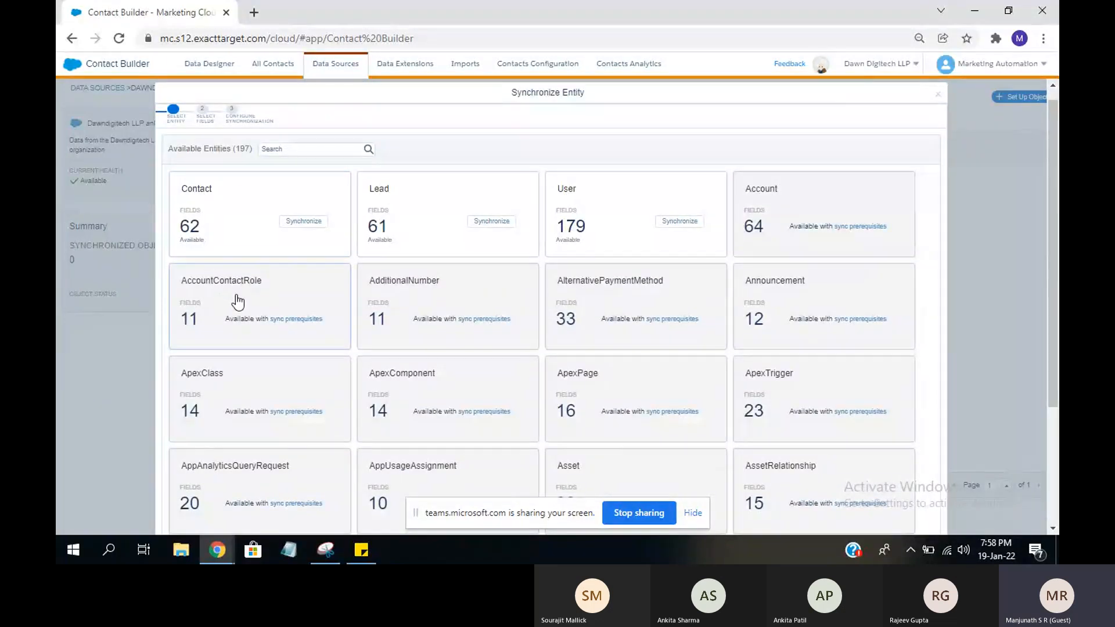
click(287, 319)
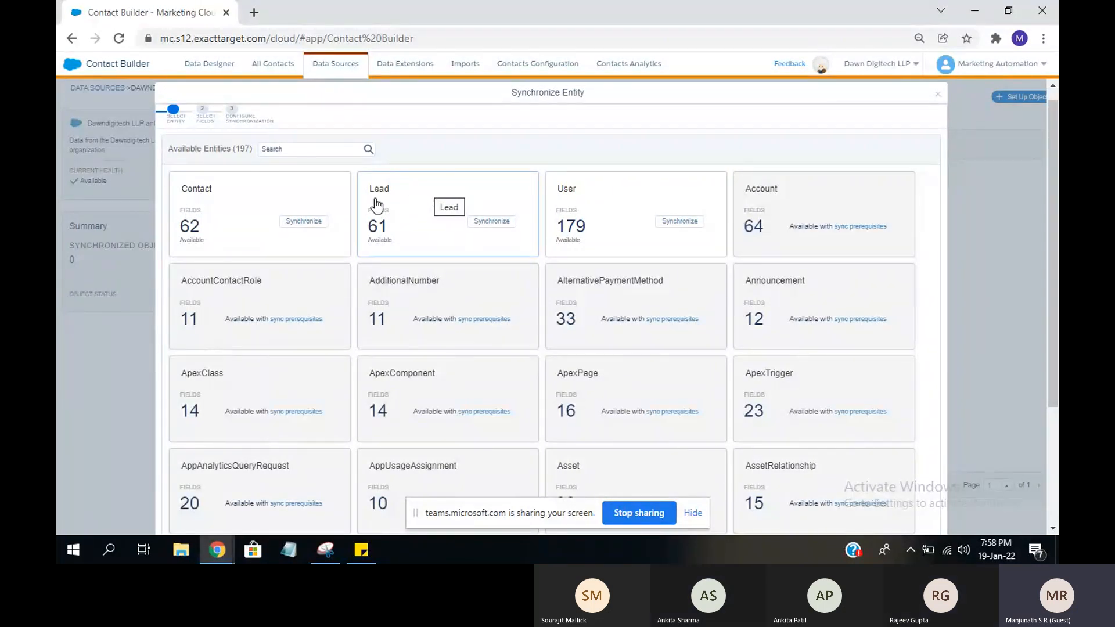
- Select the Contact entity for synchronization and review its list of preselected and optional fields with their types and lengths
click(302, 222)
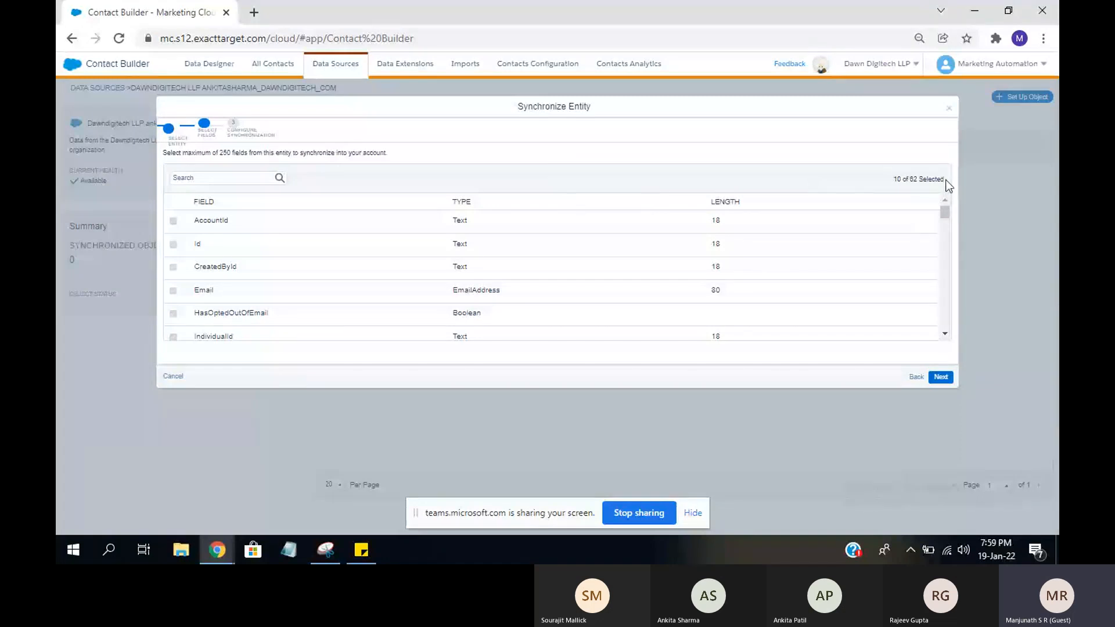
drag(945, 212, 945, 228)
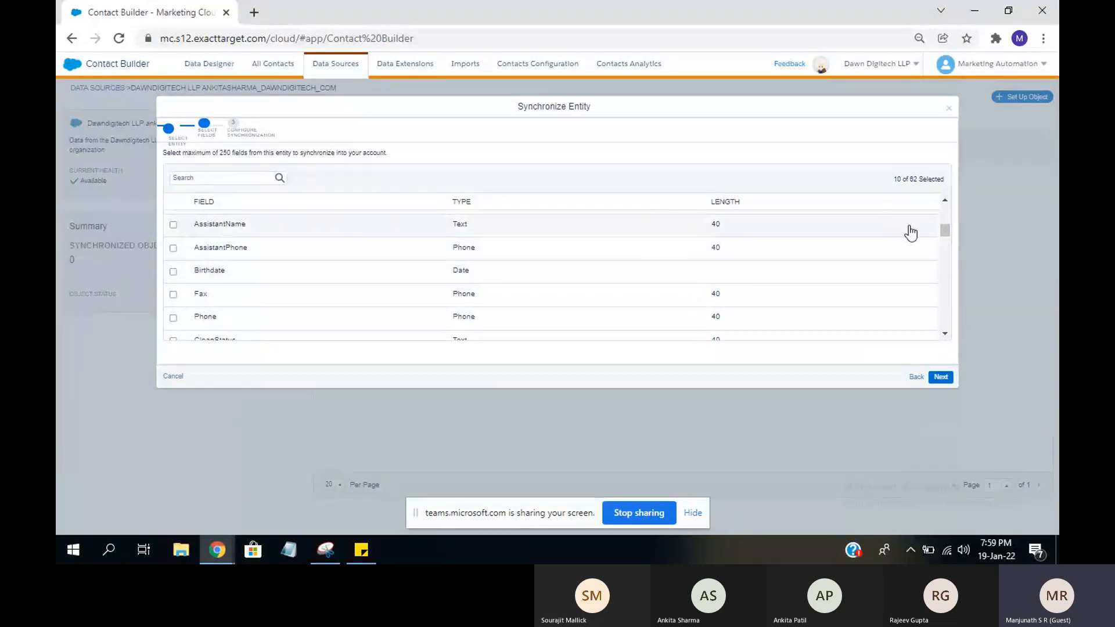
drag(944, 234, 946, 249)
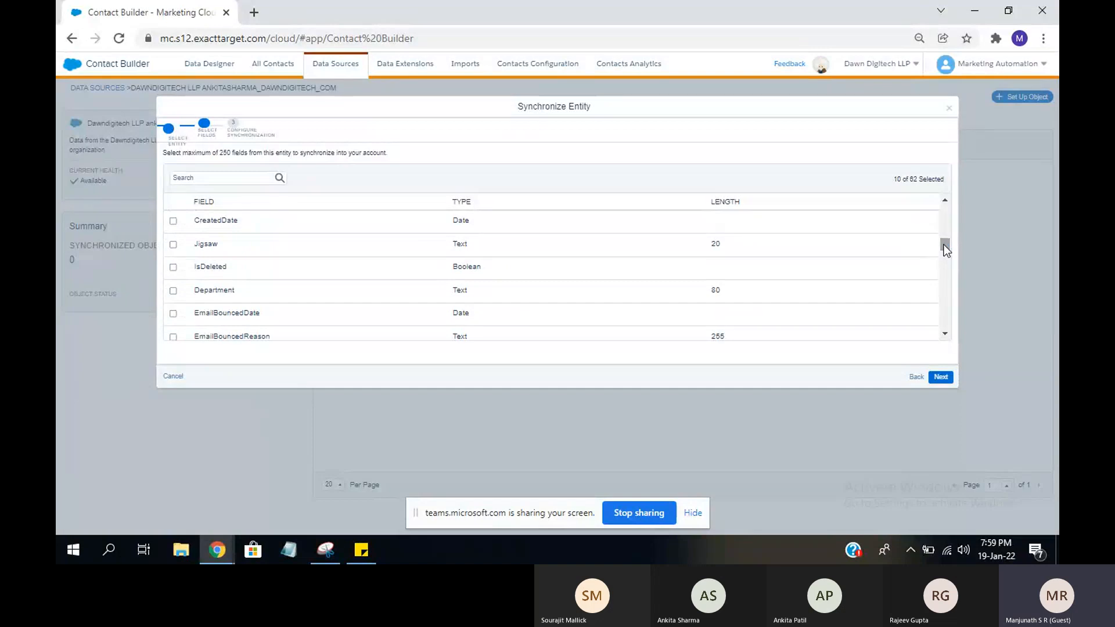
drag(944, 245, 933, 221)
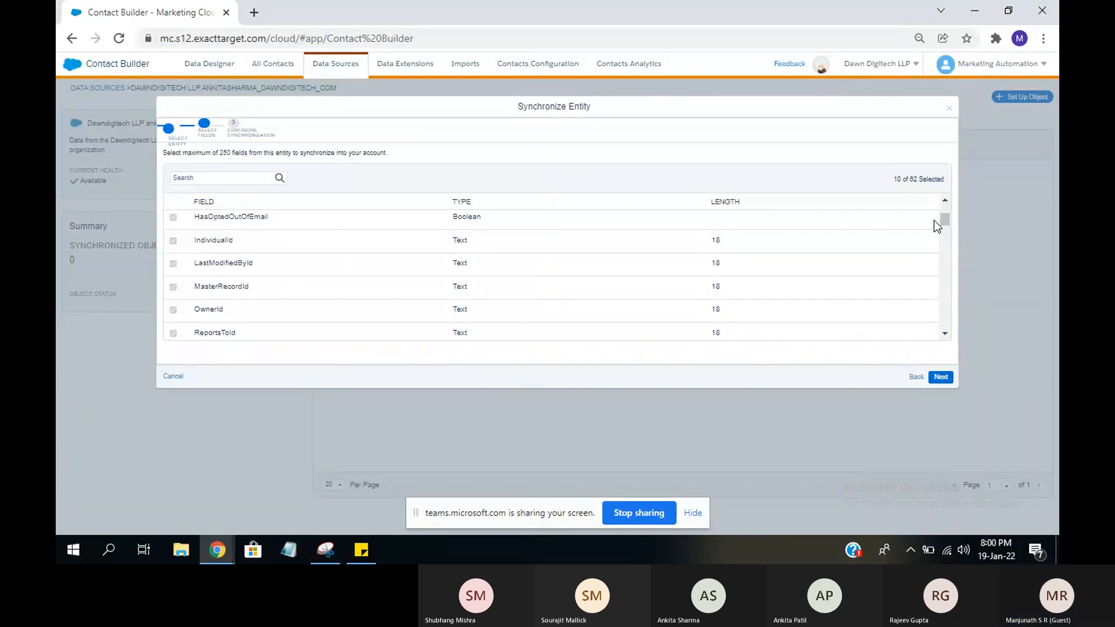
drag(942, 217, 947, 233)
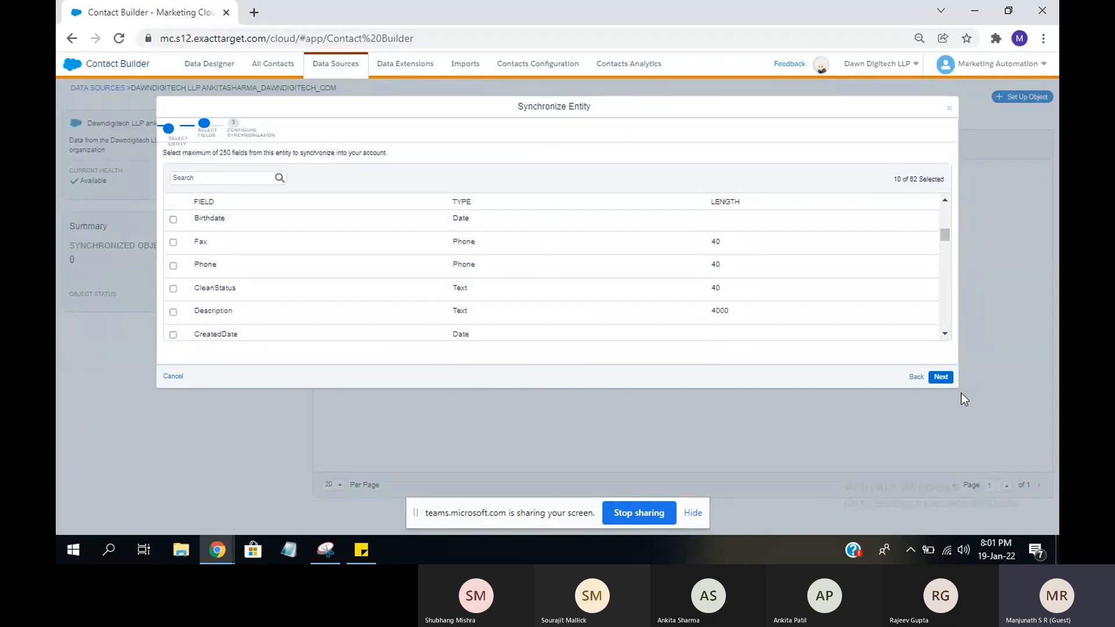
- Try the records collection options for the Contact synchronization, check the poll schedule choices, and cancel the setup
click(942, 376)
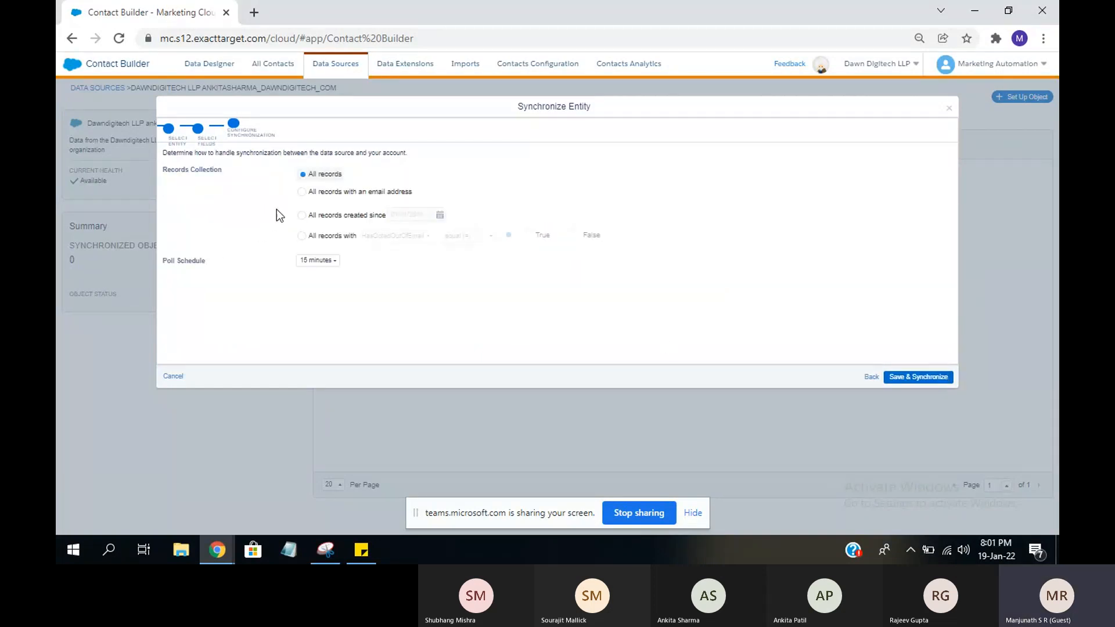
click(313, 194)
click(314, 215)
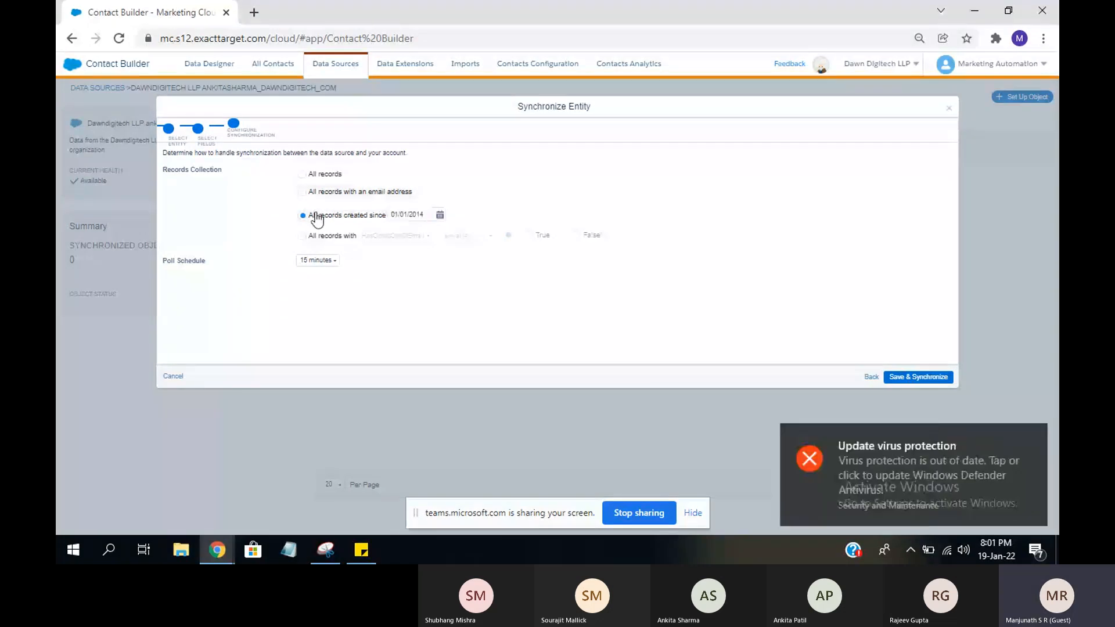
click(314, 236)
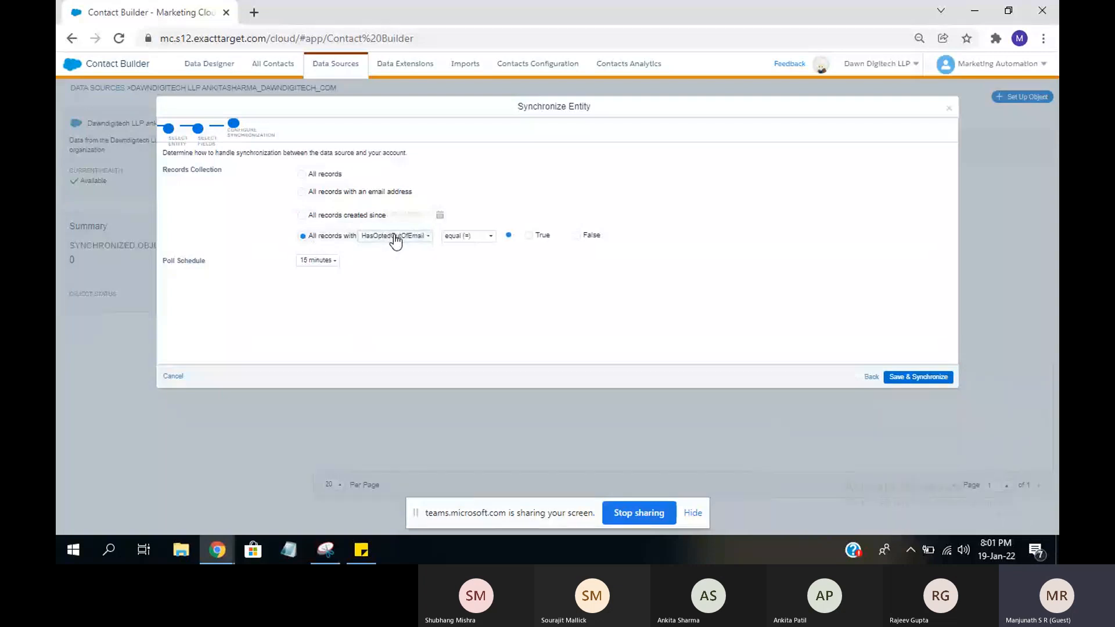
click(395, 238)
click(319, 261)
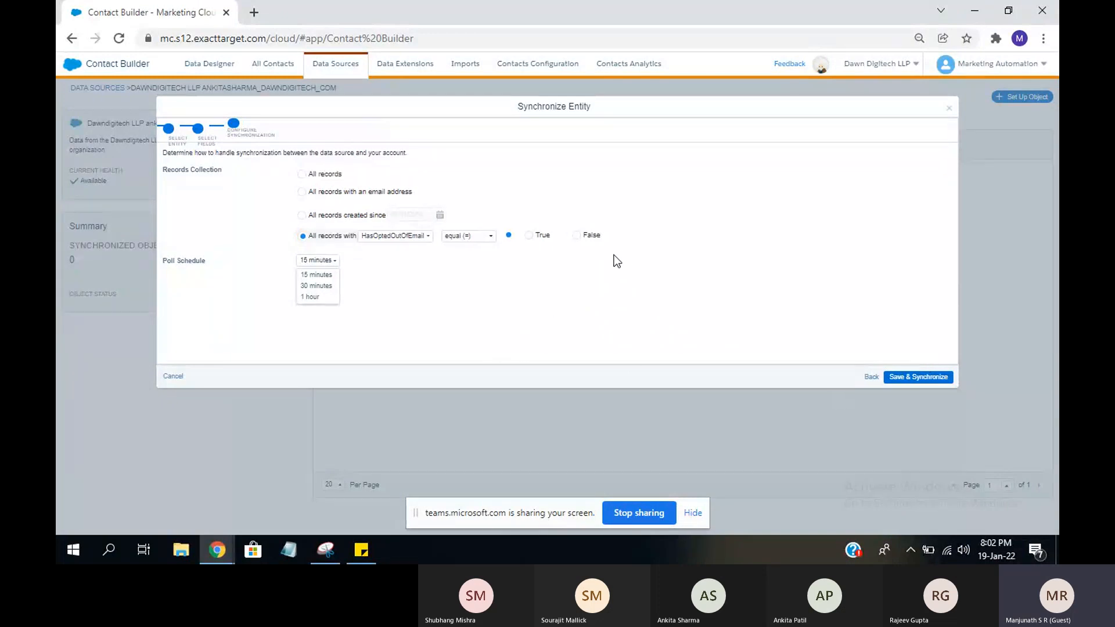
click(172, 376)
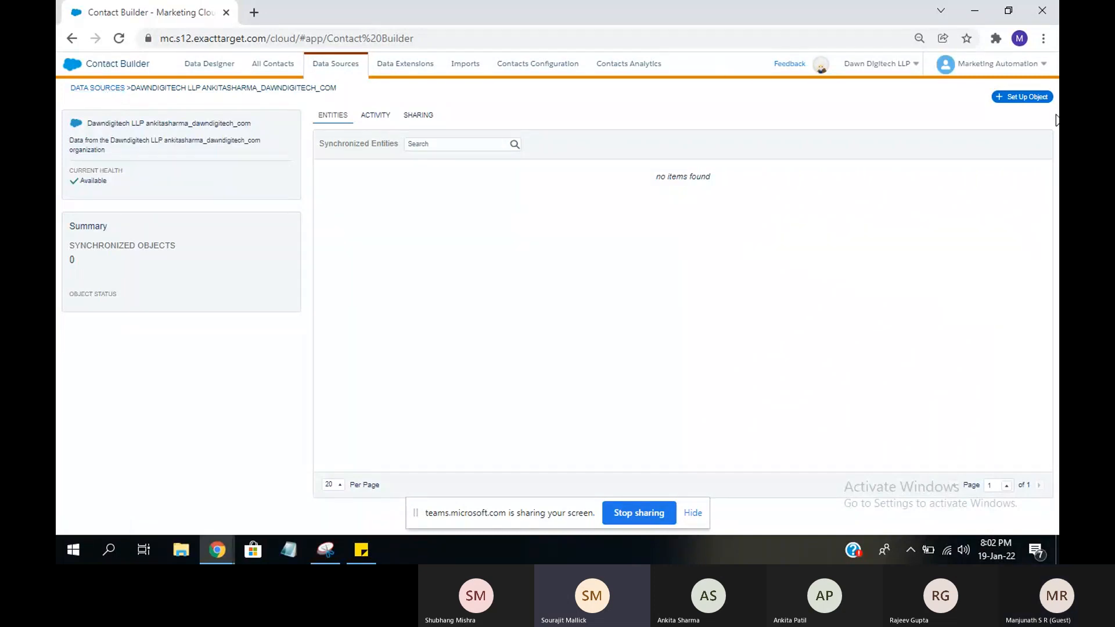
- Set up the Contact synchronization again, try limiting records by HasOptedOutOfEmail equal to True or False, and cancel it
click(1029, 97)
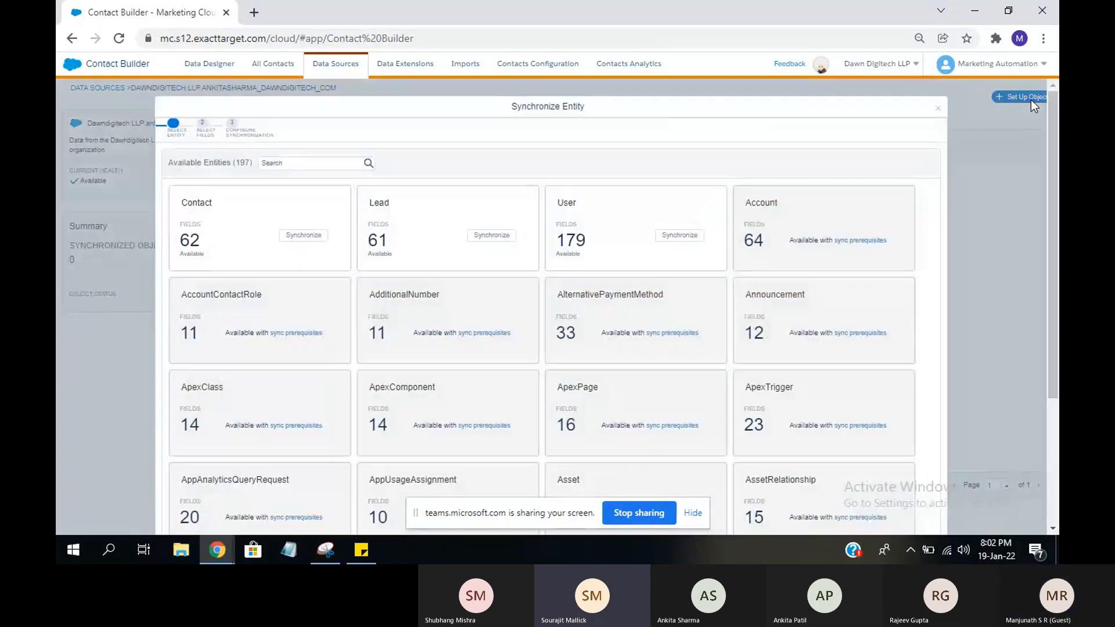
click(293, 234)
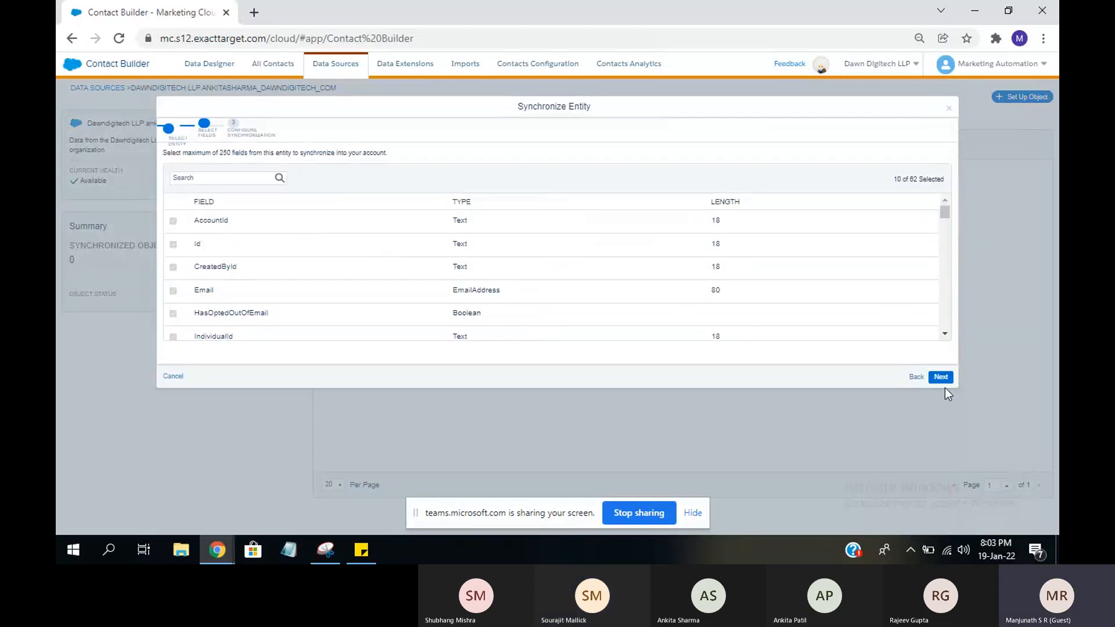
click(941, 378)
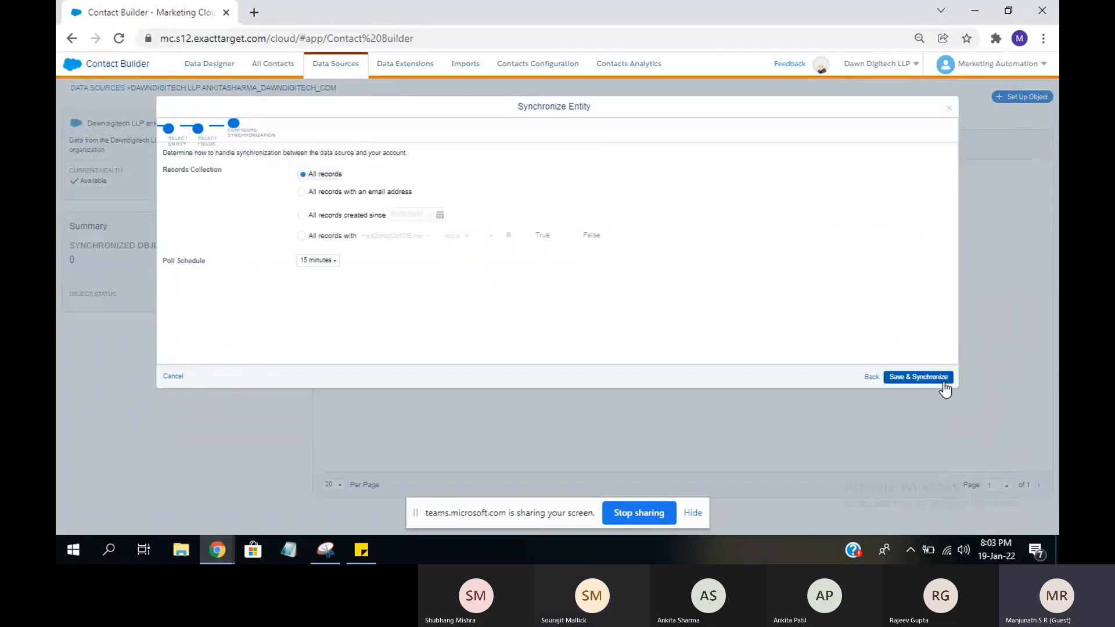
click(303, 236)
click(388, 237)
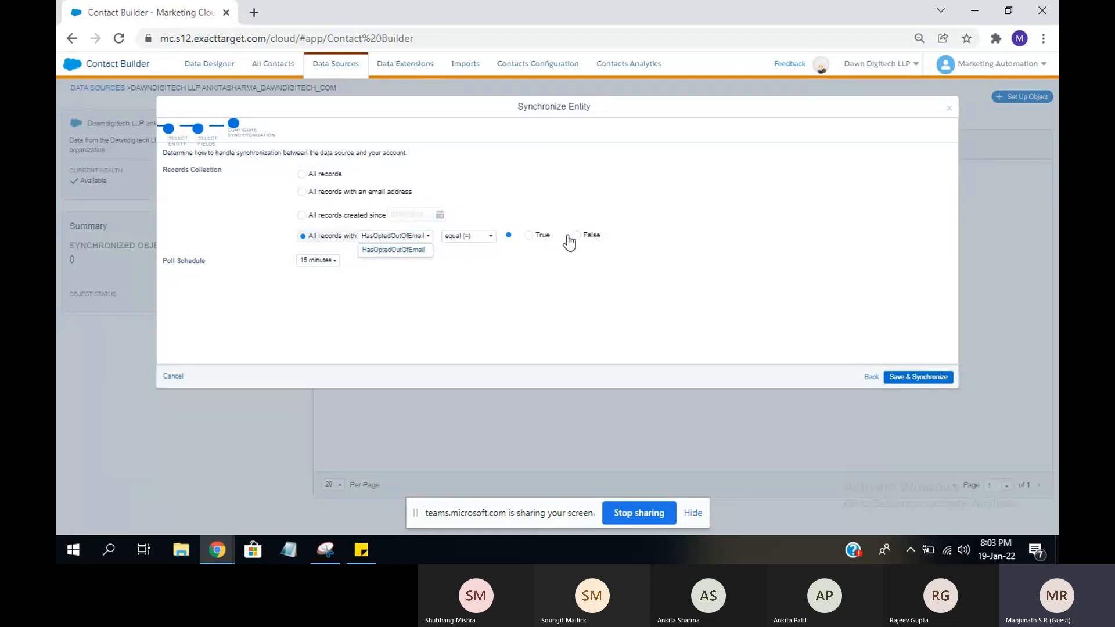
click(540, 238)
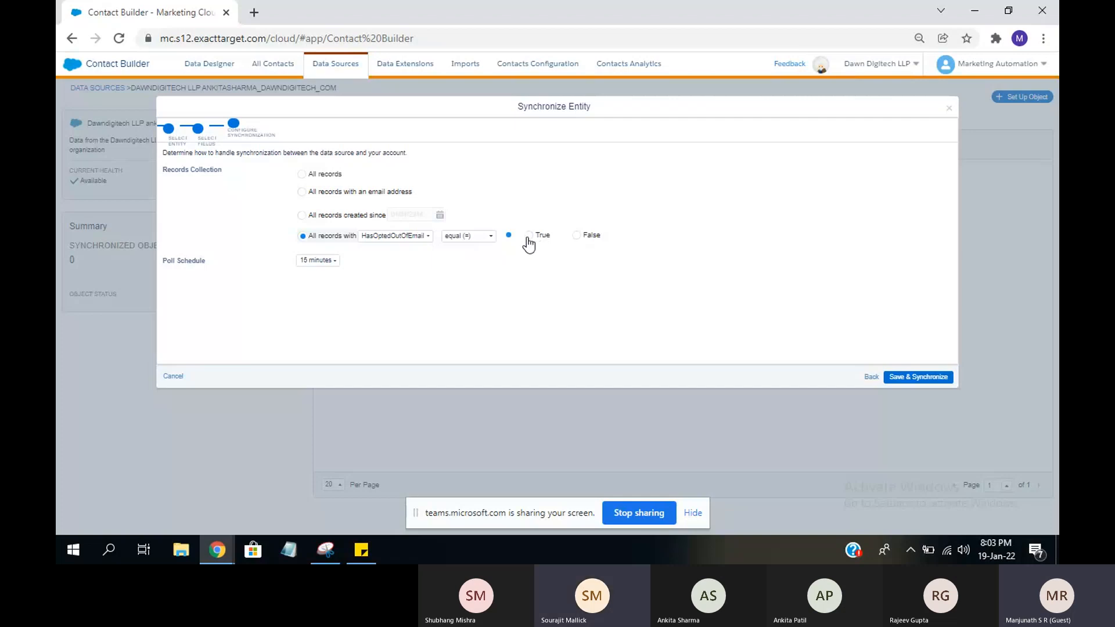
click(575, 238)
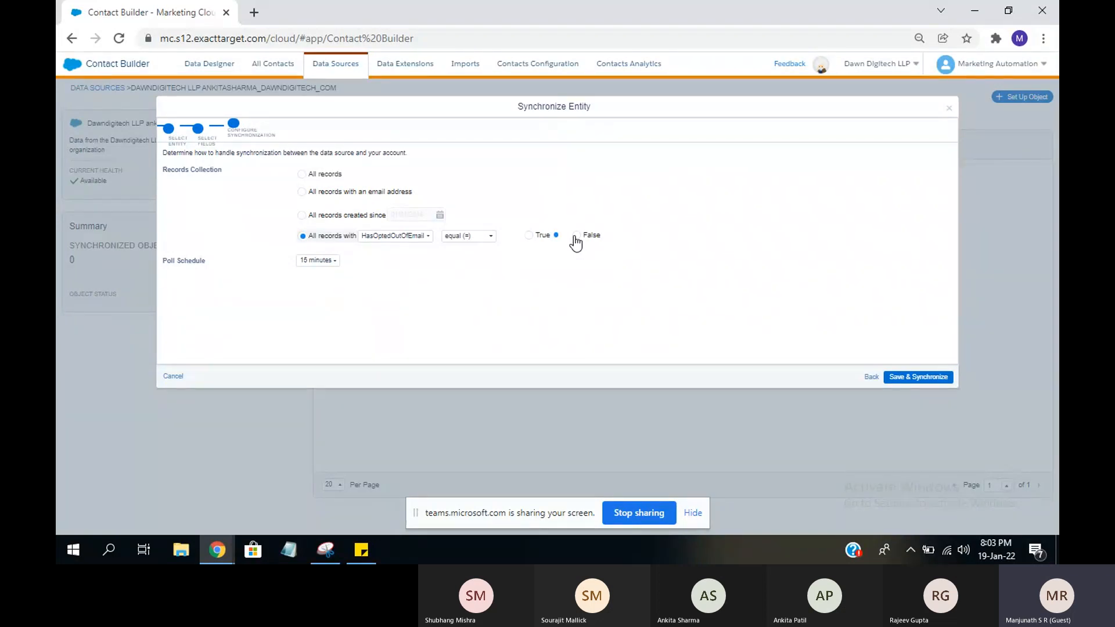
click(541, 237)
click(171, 378)
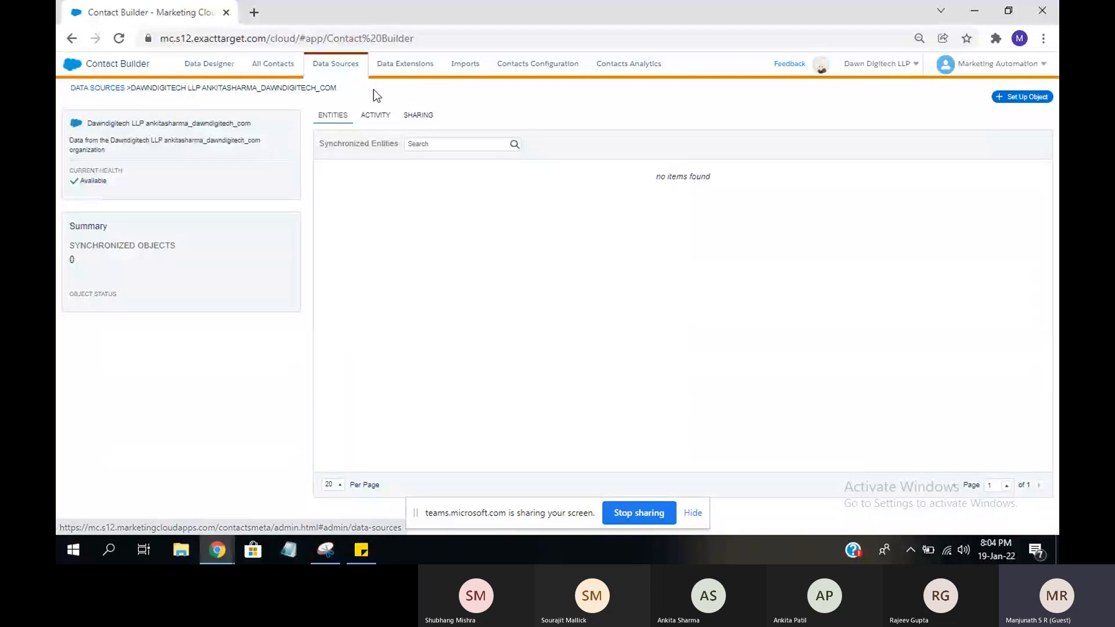
- Open the Data Extensions page and compare the Synchronized Data Extensions folder with the regular Data Extensions folder
click(384, 78)
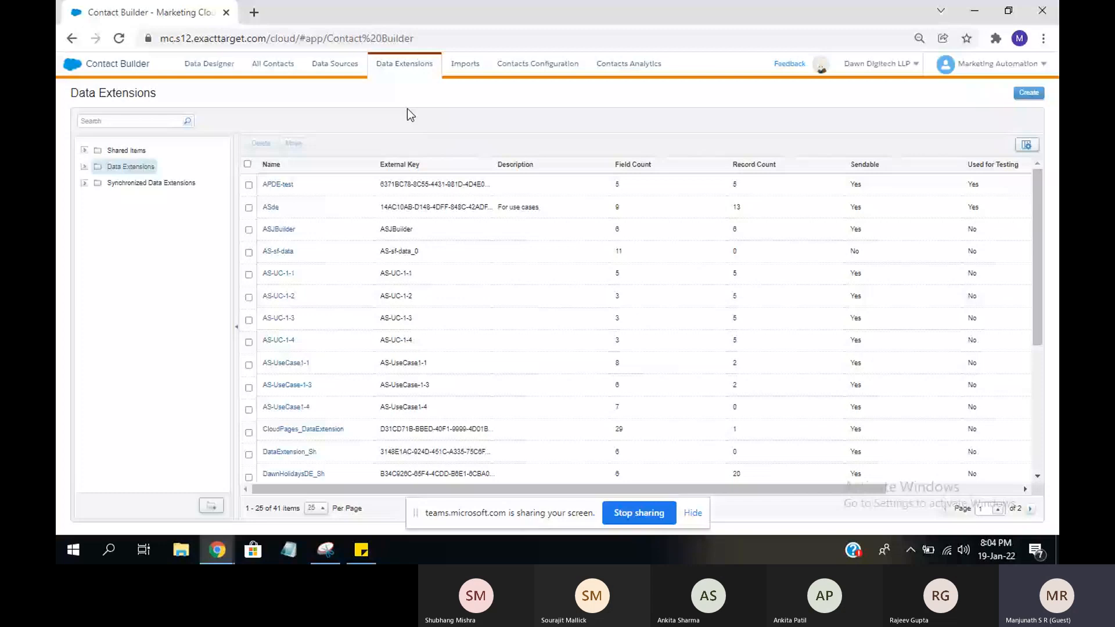
click(149, 184)
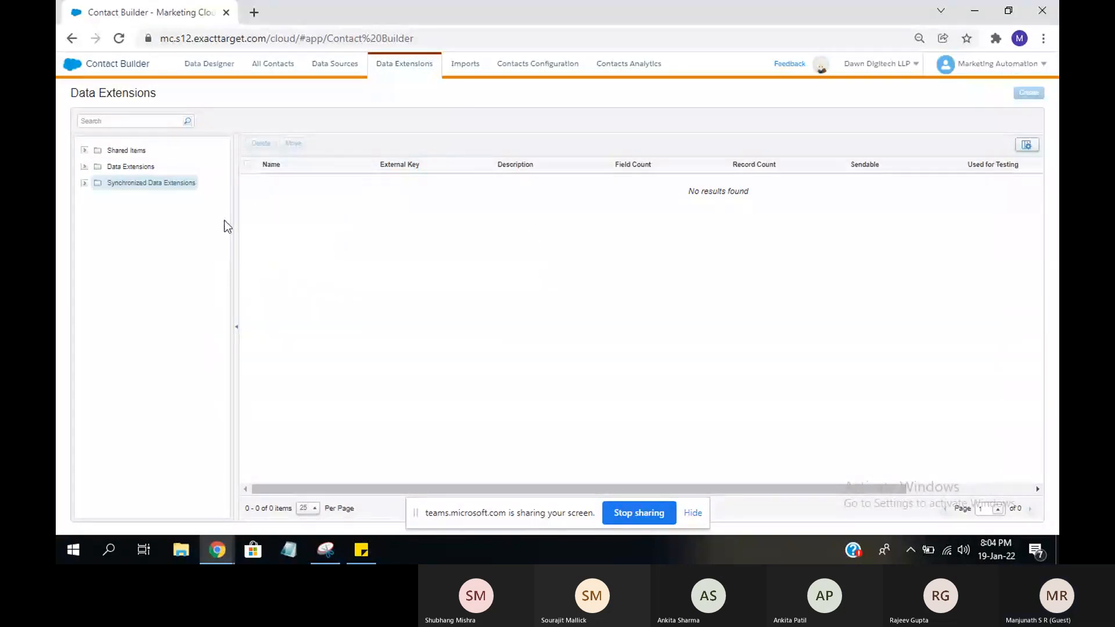
click(137, 169)
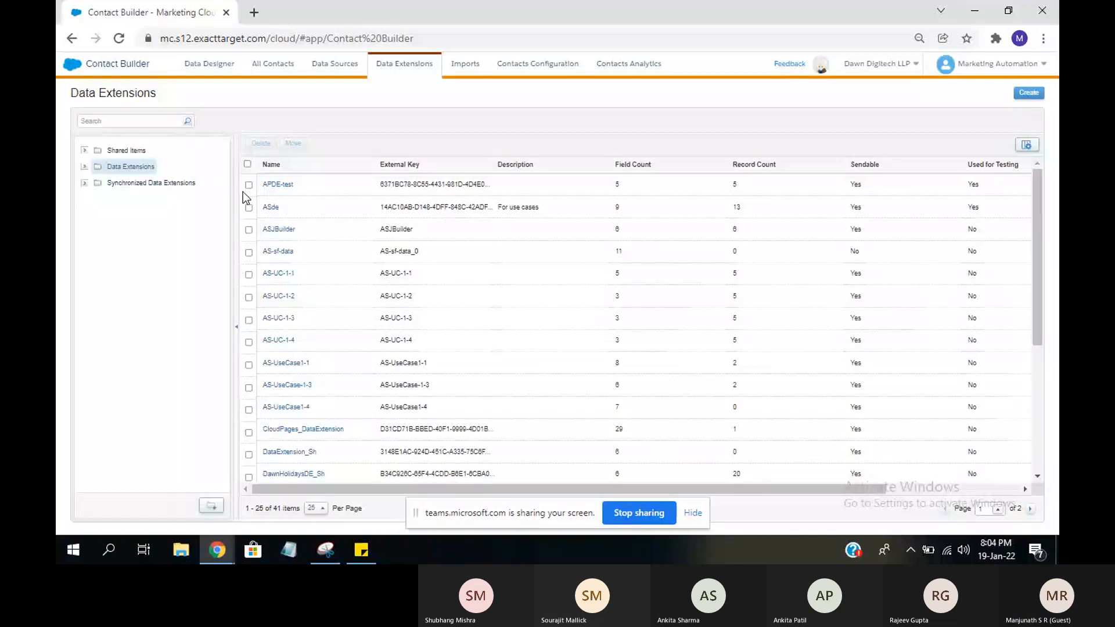
- Examine the APDE-test data extension's properties and records, including the blank row for adding a record, without saving anything
click(284, 185)
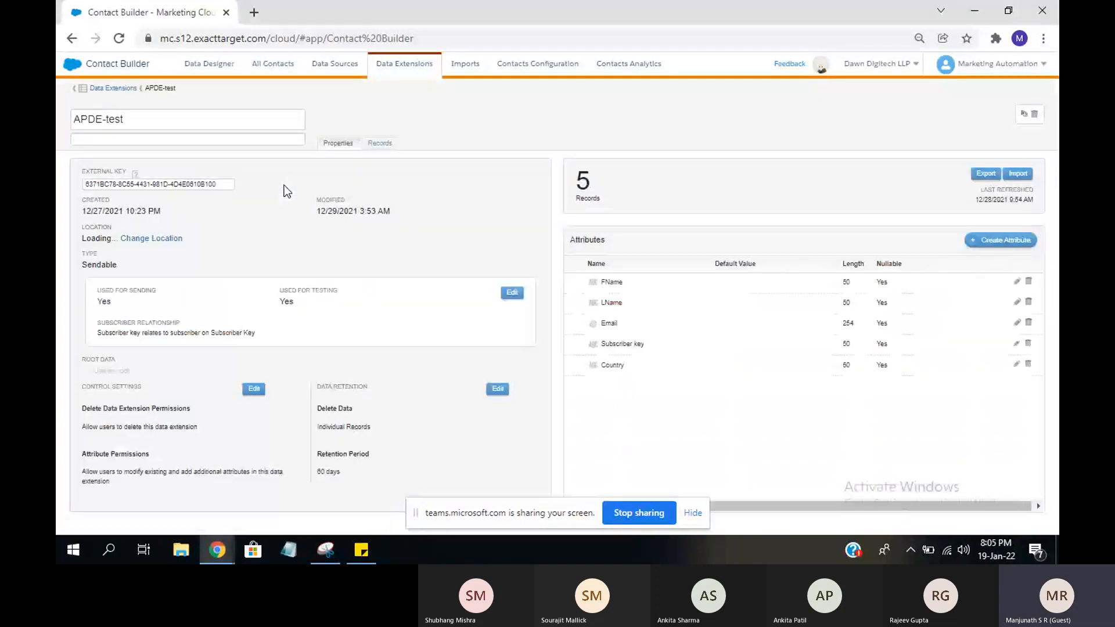
click(379, 144)
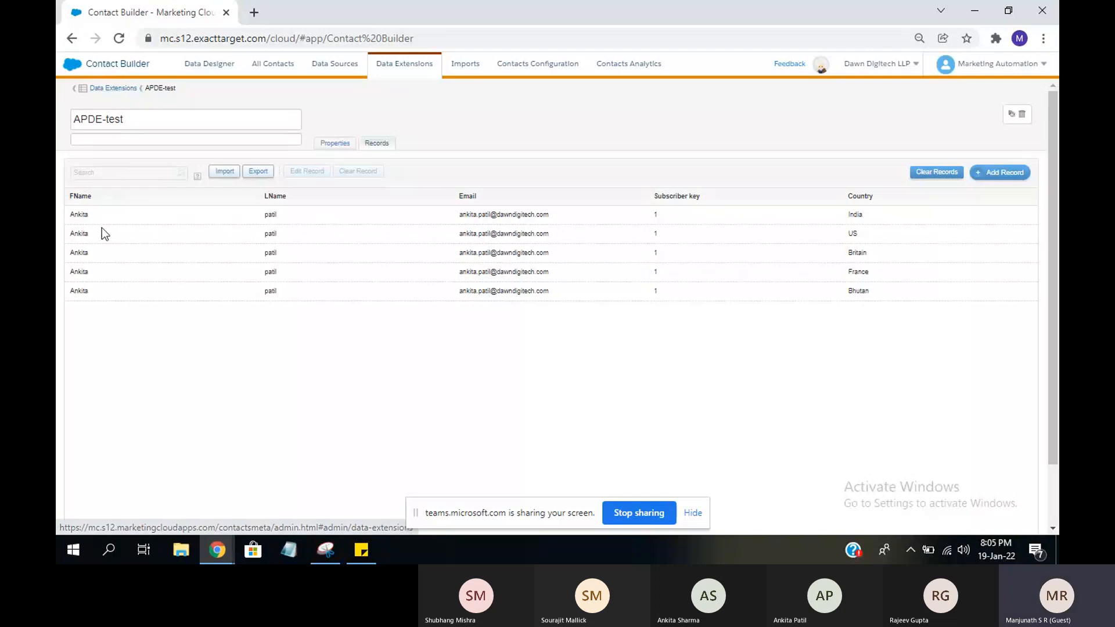
click(1018, 173)
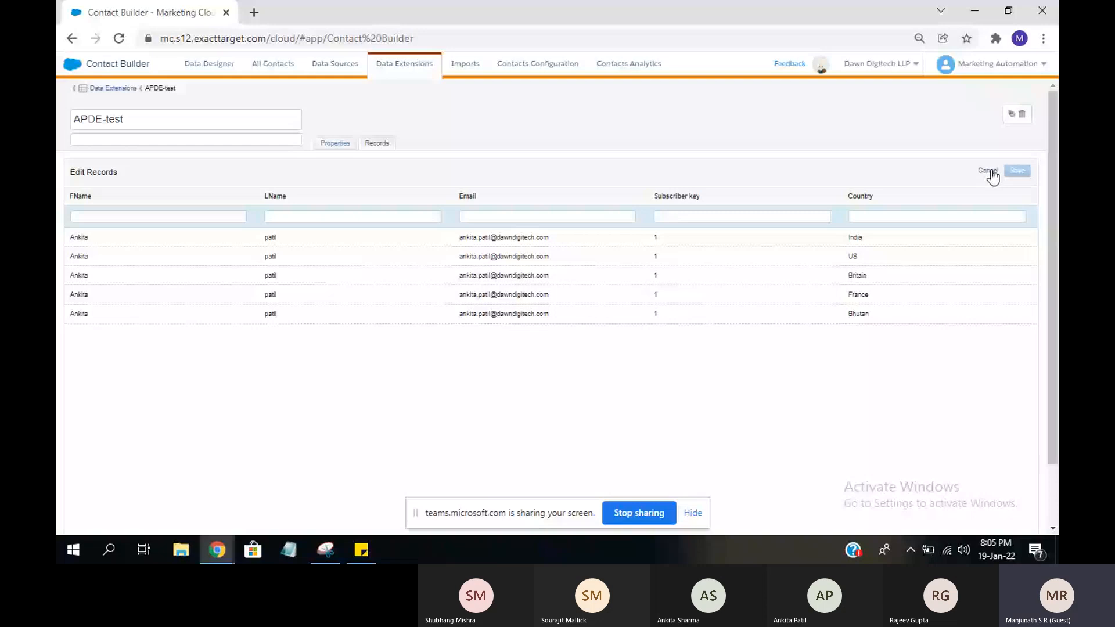
click(989, 171)
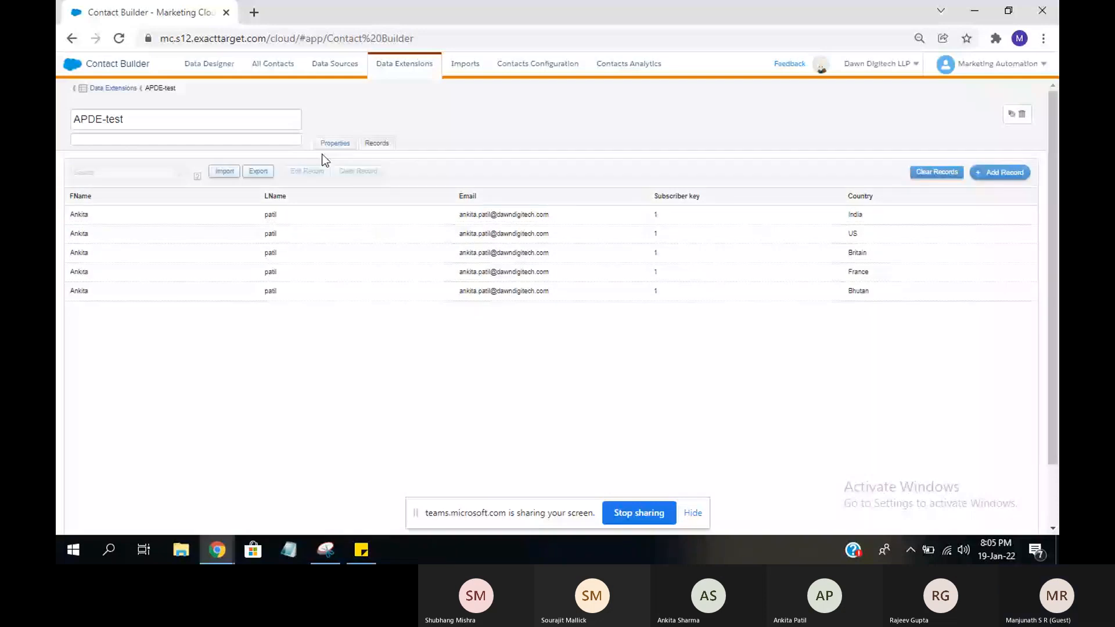
click(335, 144)
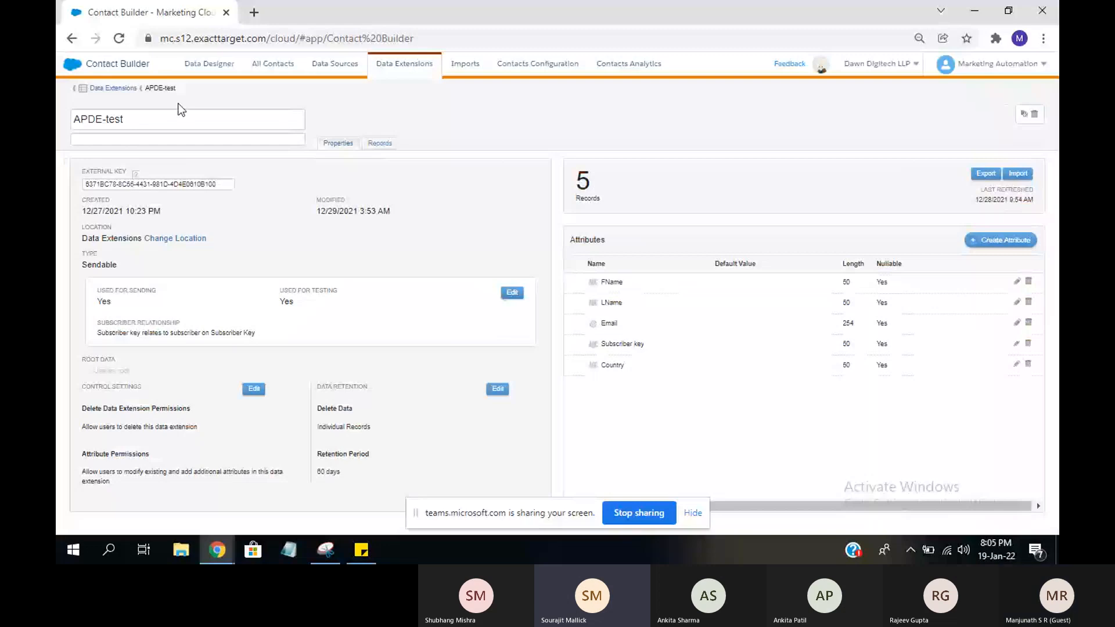
- Open the Training1221 data extension in the Ts folder and view its records
click(113, 88)
click(123, 199)
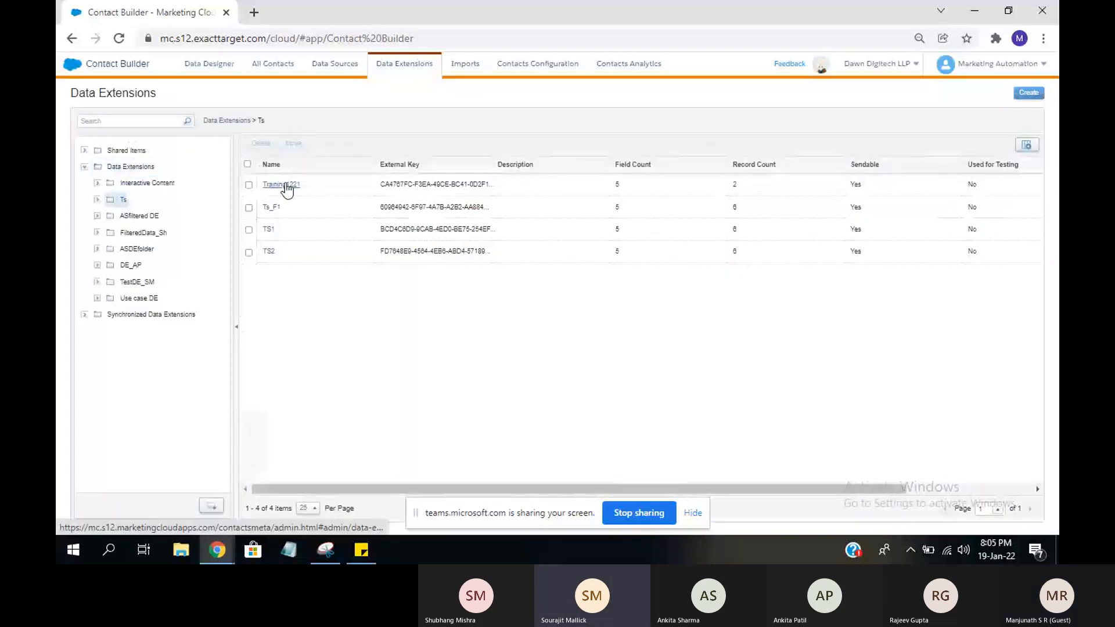
click(284, 185)
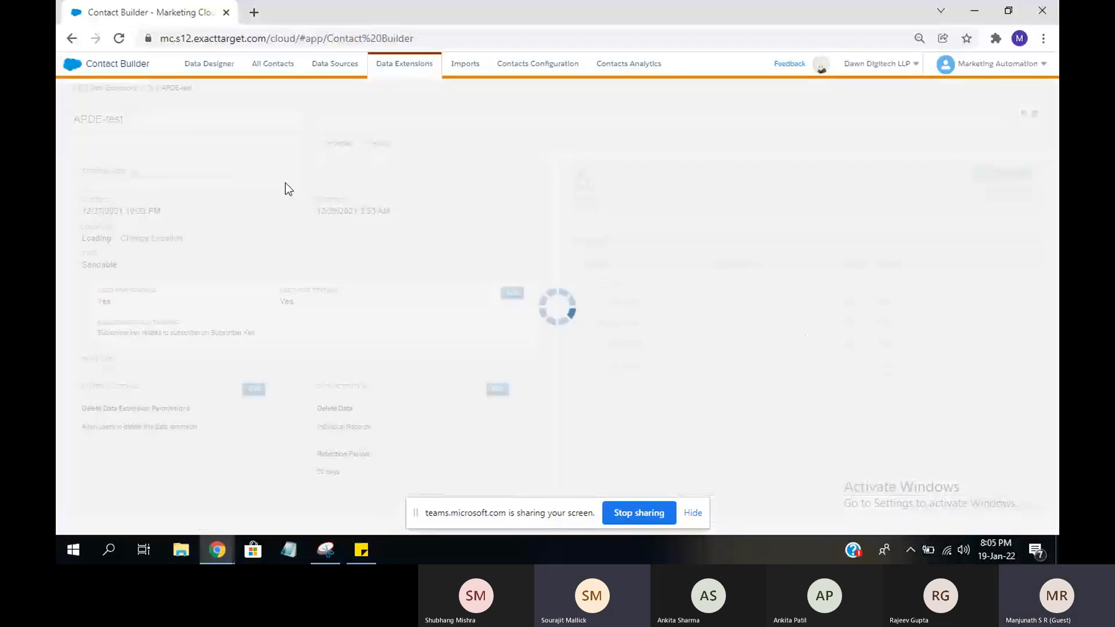
click(378, 144)
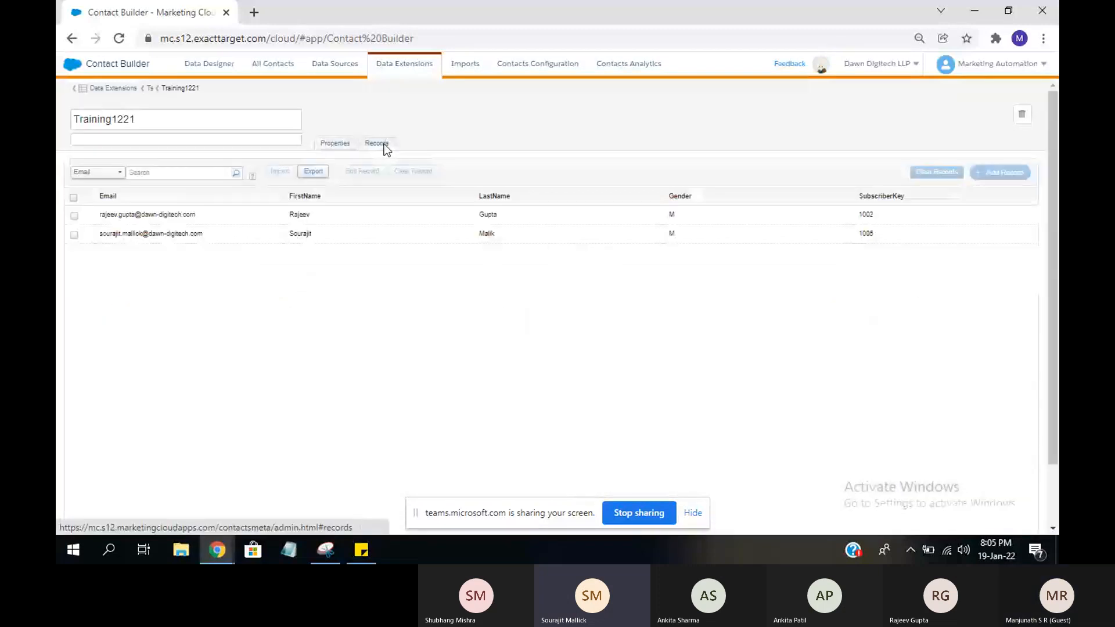
- Search the Training1221 records by Email for a contact's first name, and clear the search
click(136, 173)
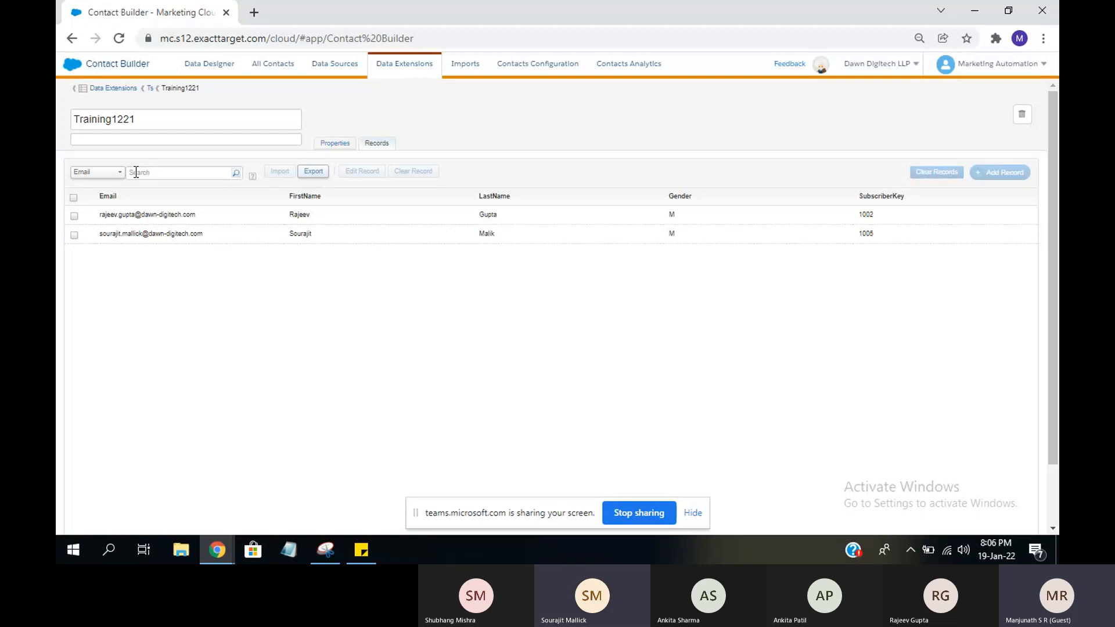
text(r)
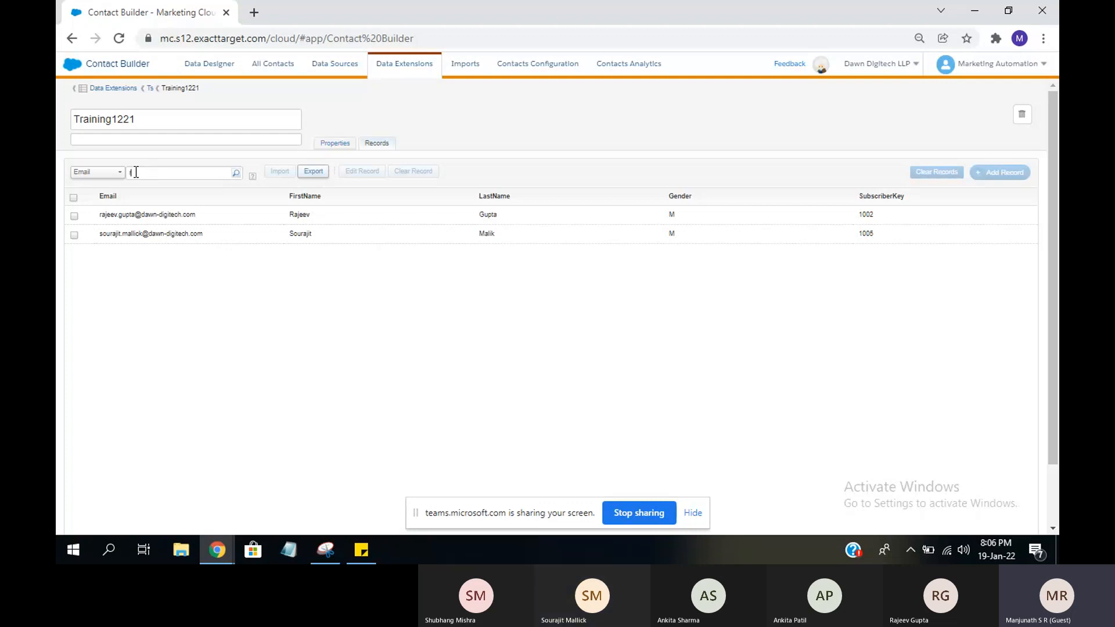
text(ajeev)
click(239, 173)
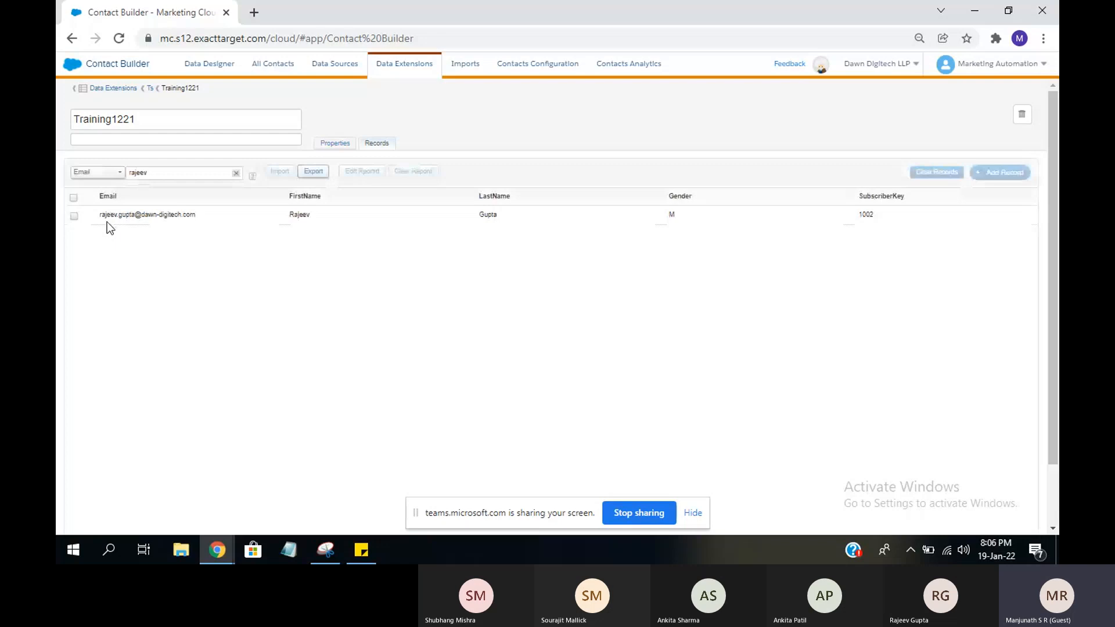
click(236, 173)
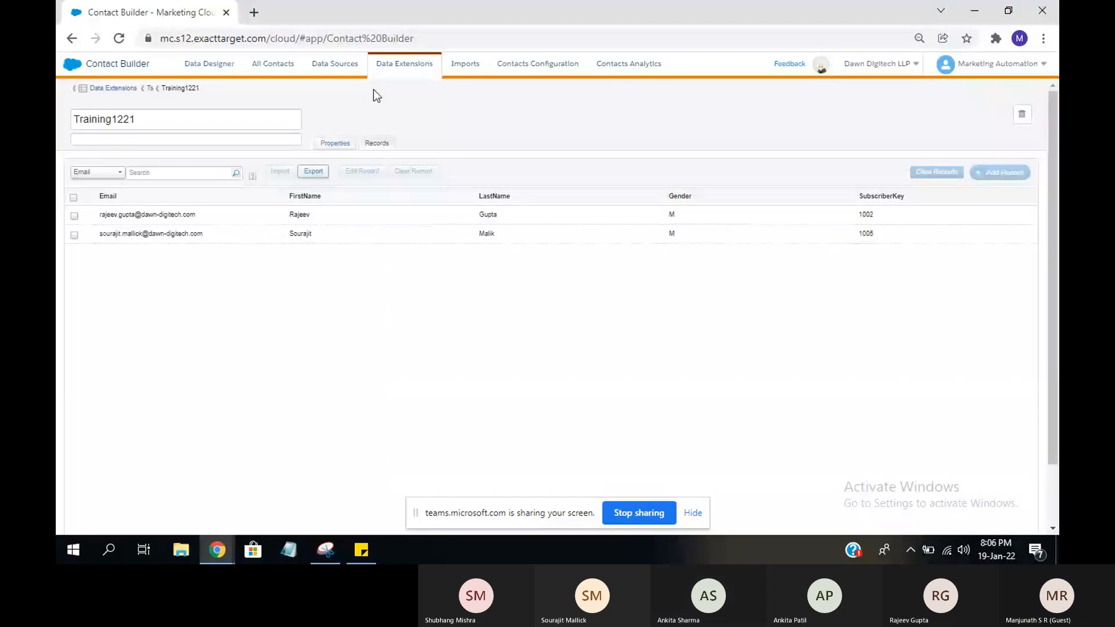
- Open the Imports page, view the upload settings of a new Data Extension import definition, and cancel it
click(461, 72)
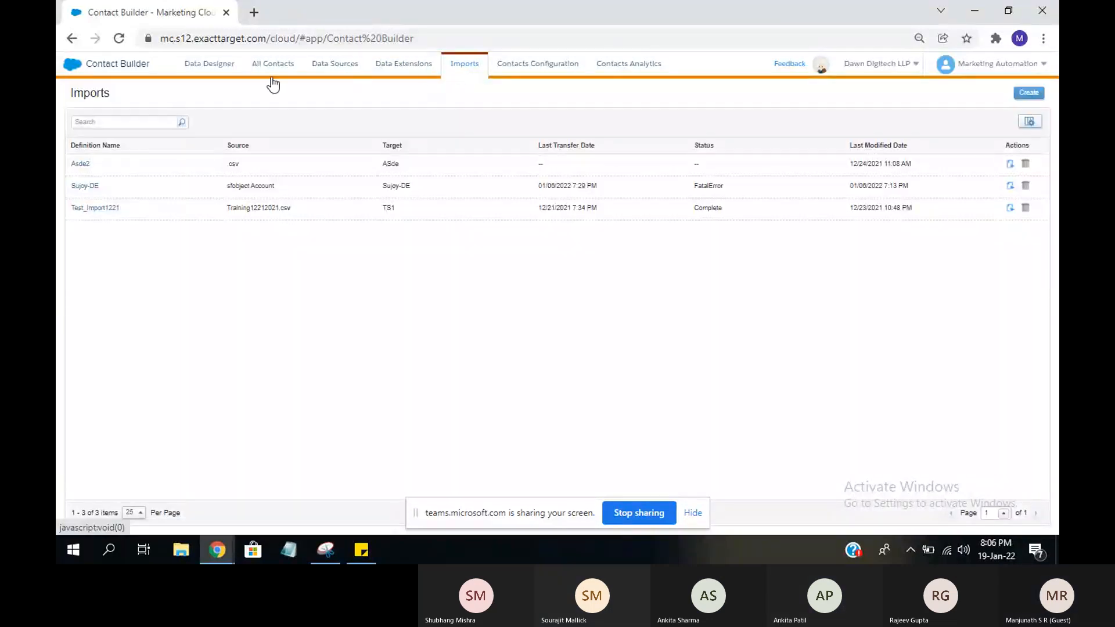
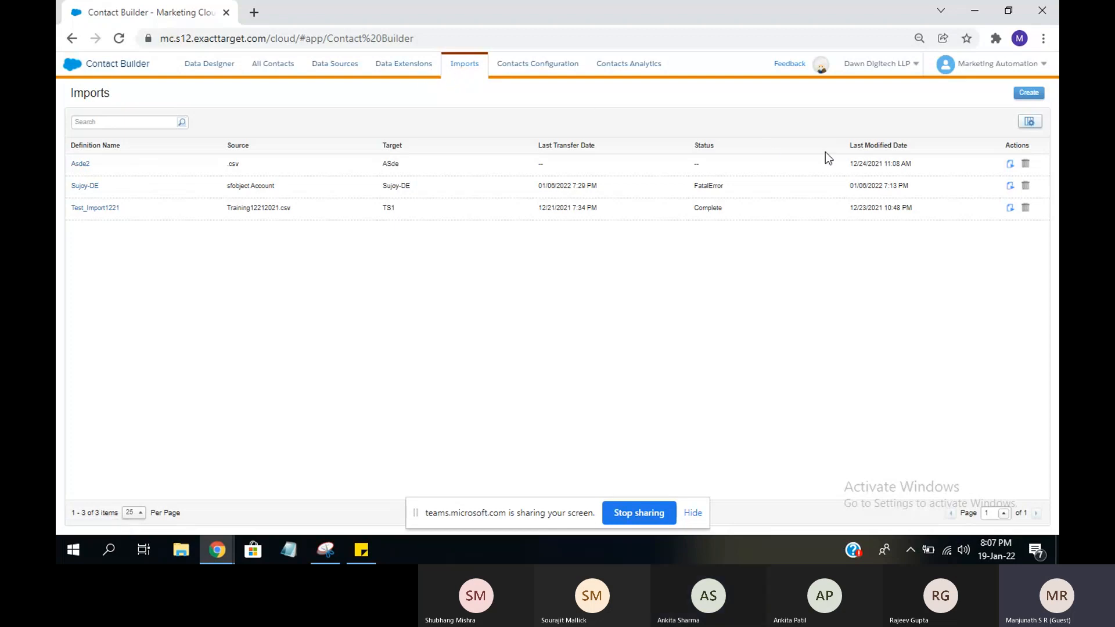
click(1033, 93)
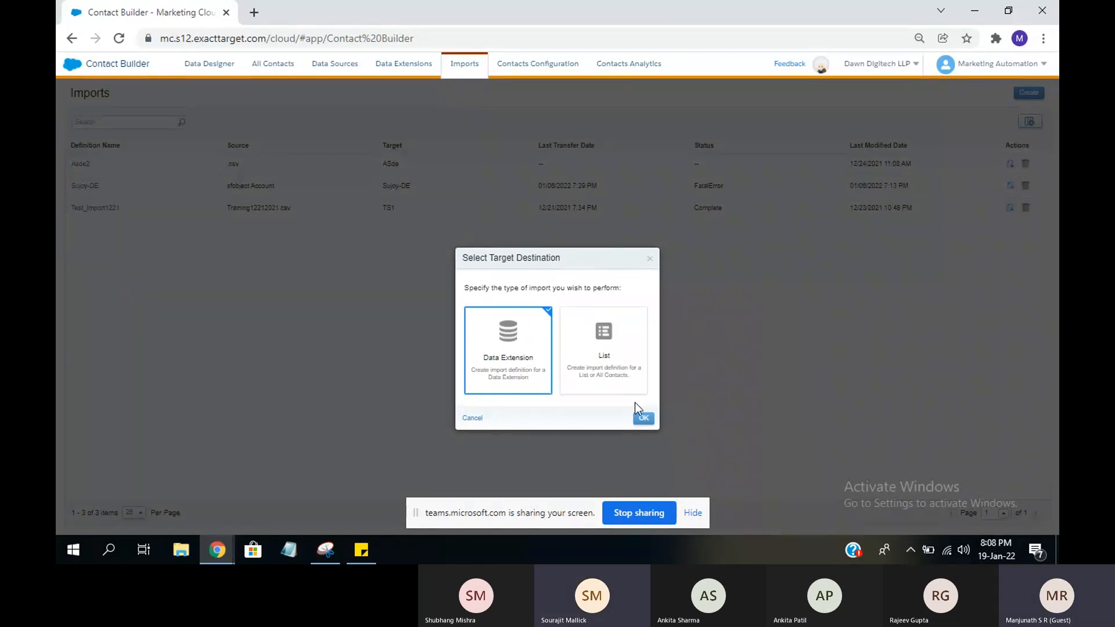
click(642, 420)
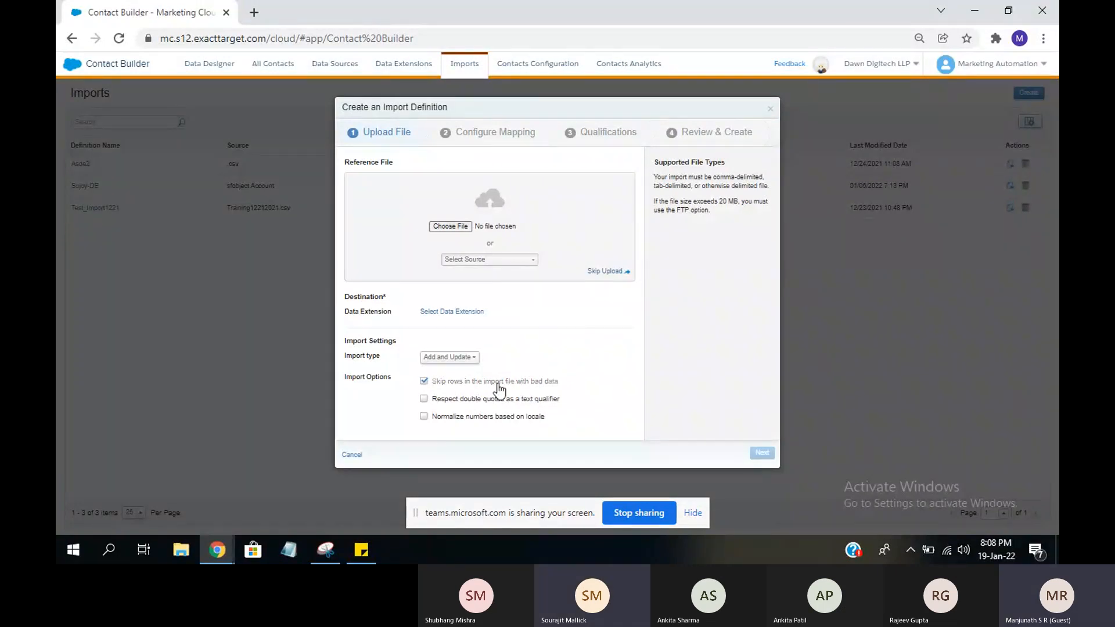
click(352, 454)
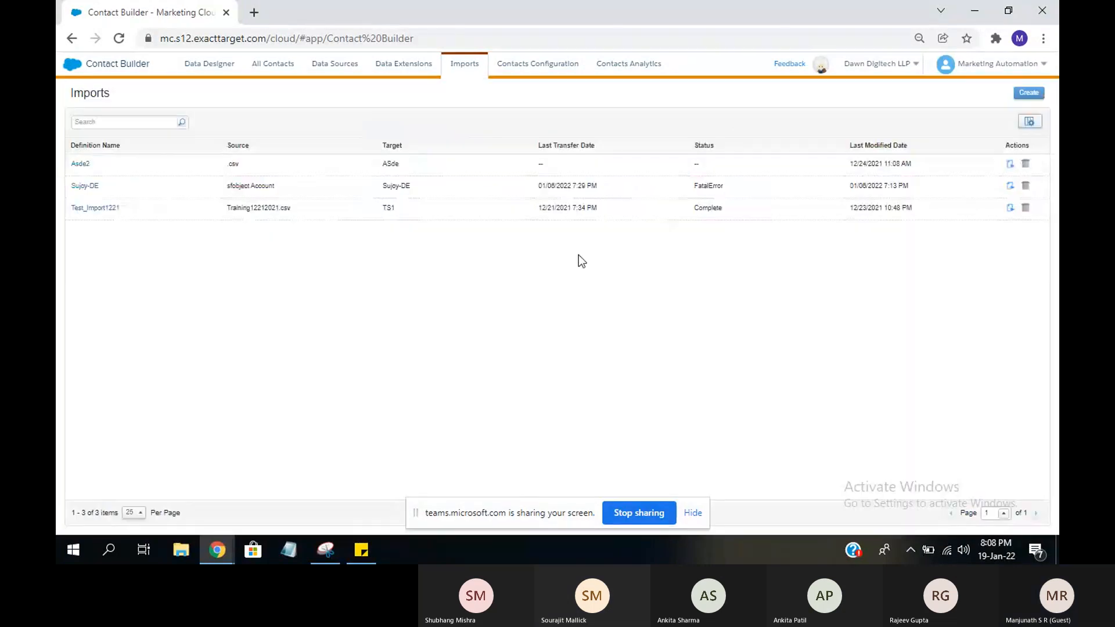
- Start an import definition with List as the target, view its upload settings, and cancel it
click(1024, 92)
click(634, 340)
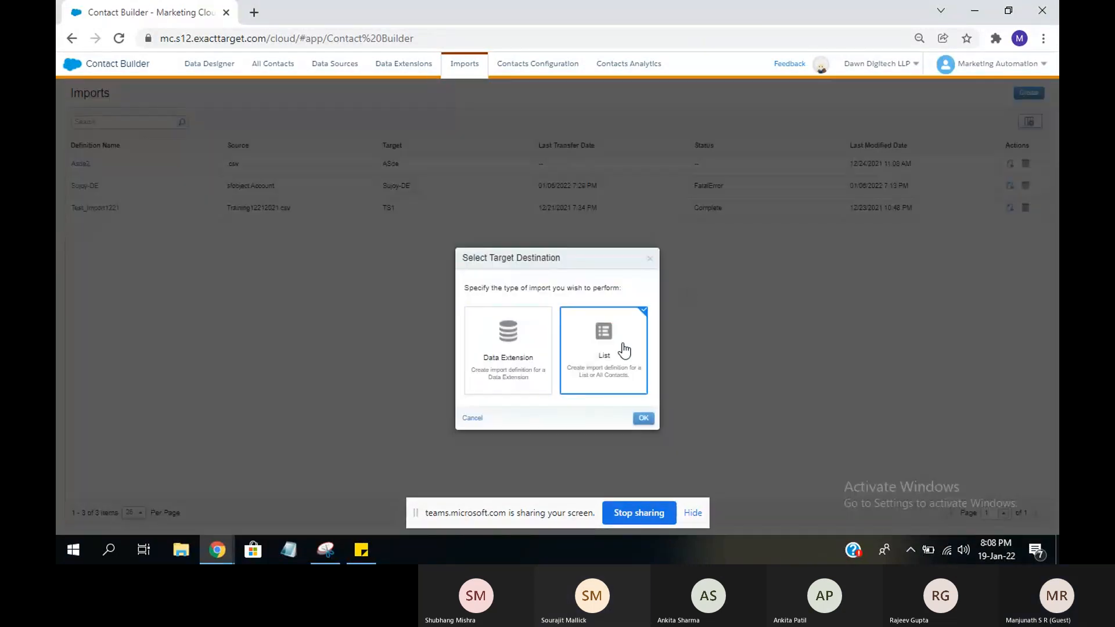
click(643, 419)
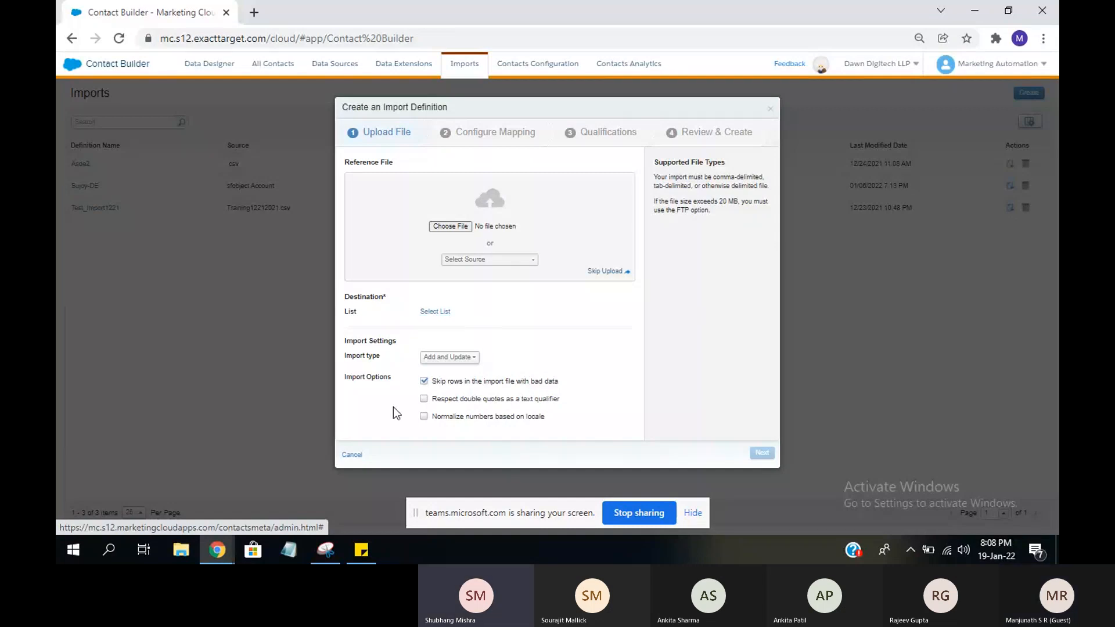
click(356, 454)
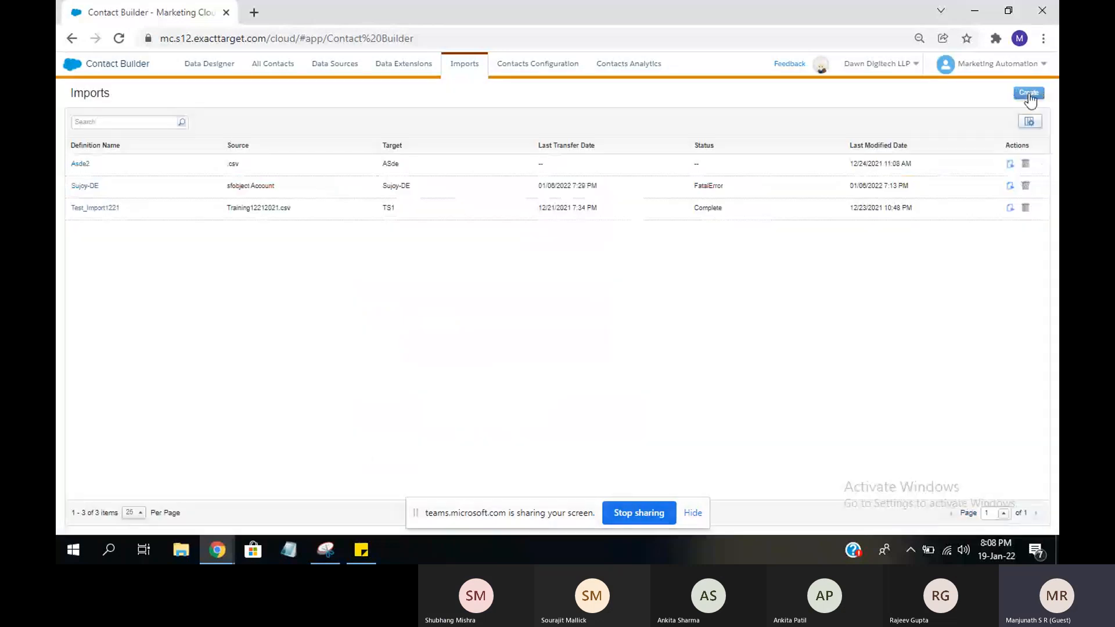
- Start another List import definition, check the source choices and the selectable contact lists, and cancel without choosing any
click(1029, 94)
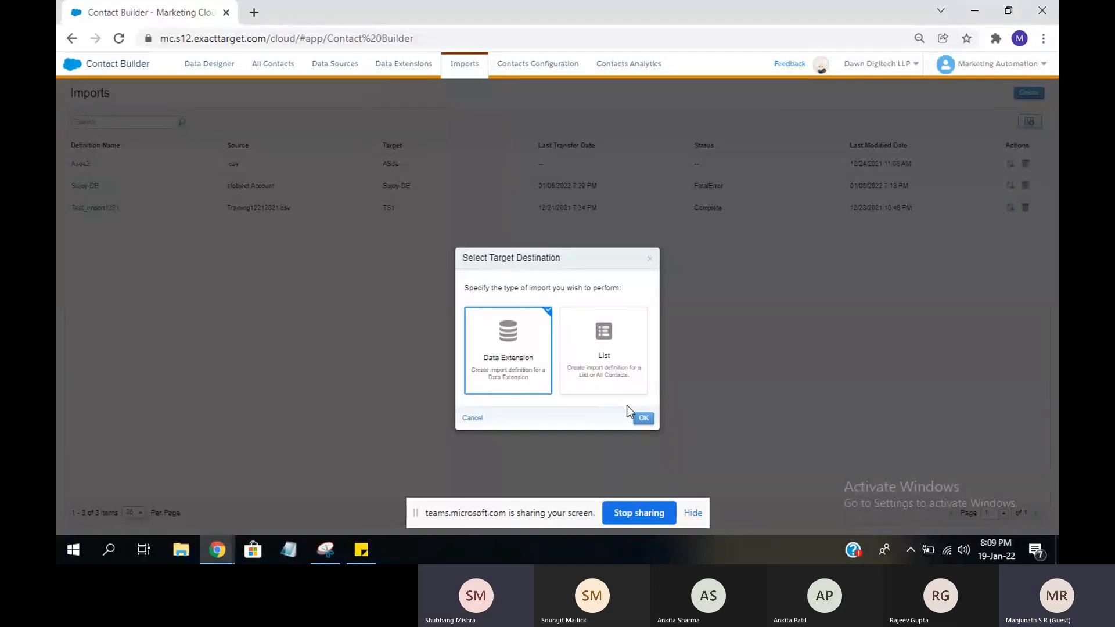
click(577, 339)
click(643, 420)
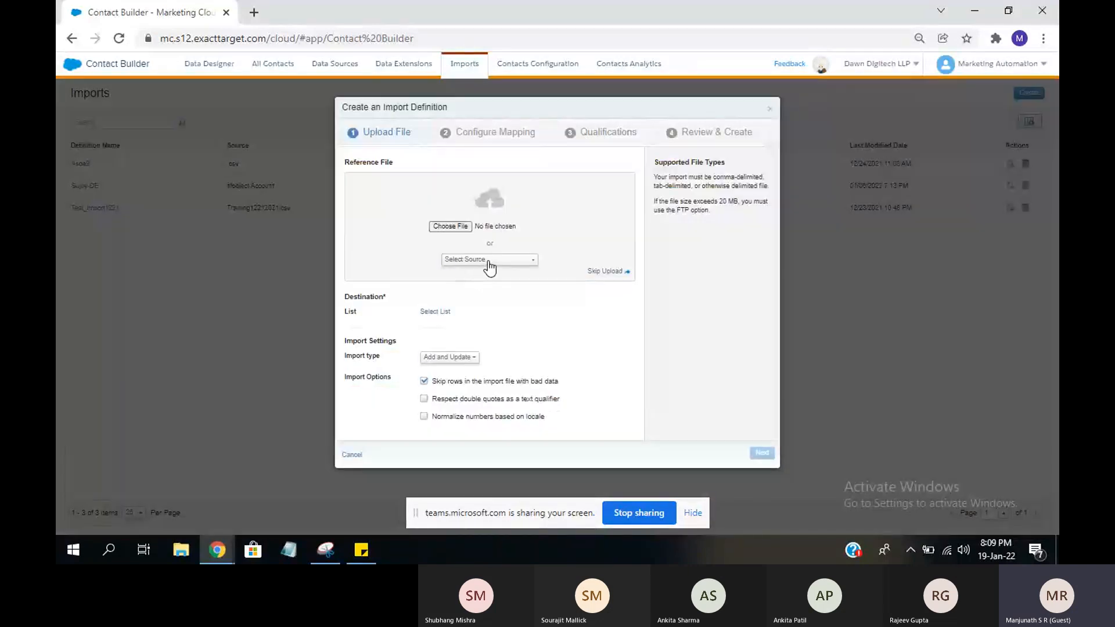
click(490, 260)
click(490, 262)
click(440, 312)
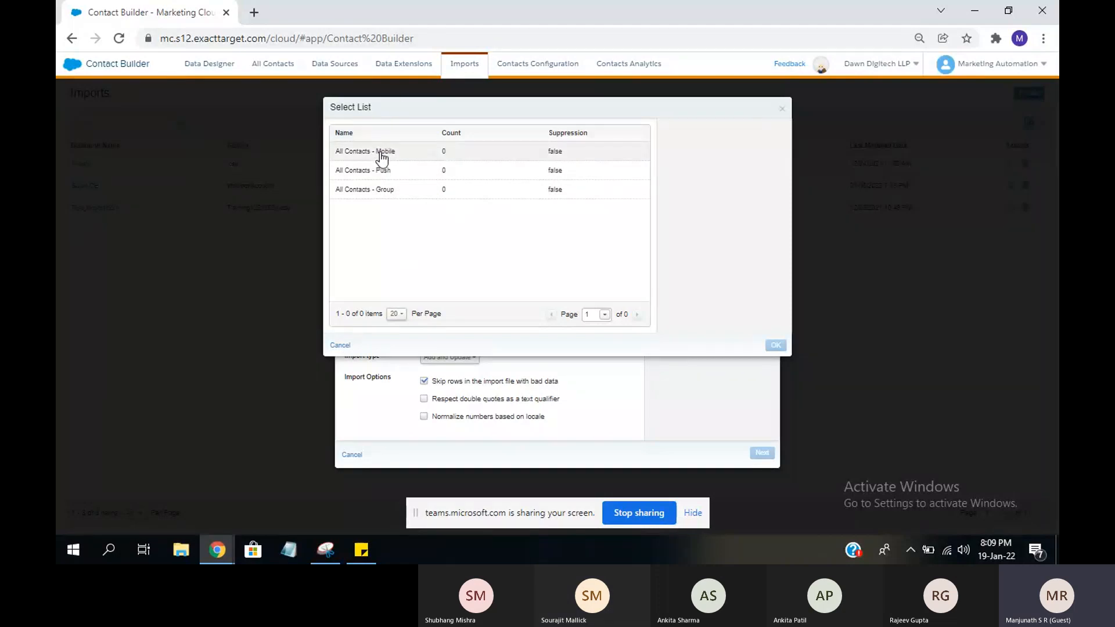
click(348, 345)
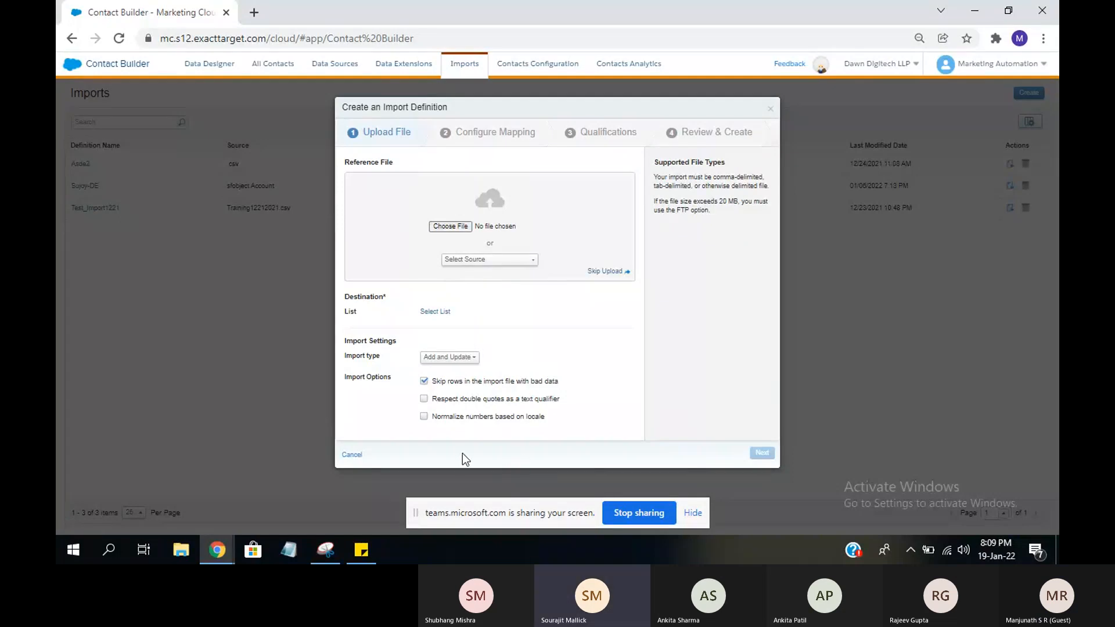
click(352, 454)
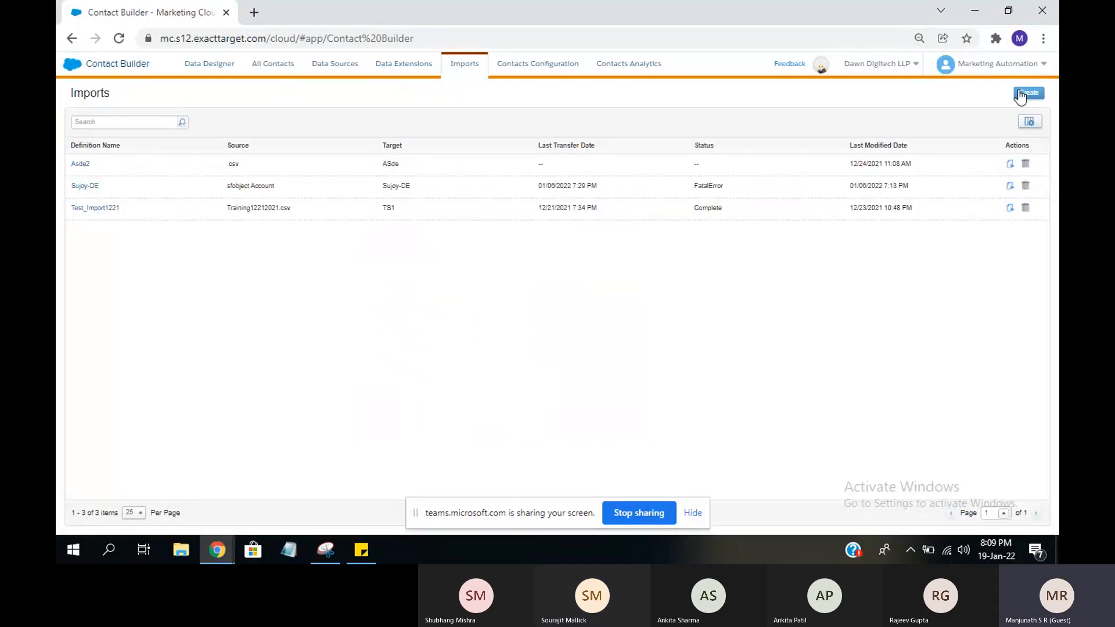
- Review the file, destination and import options of a Data Extension import definition once more, and cancel it
click(1020, 96)
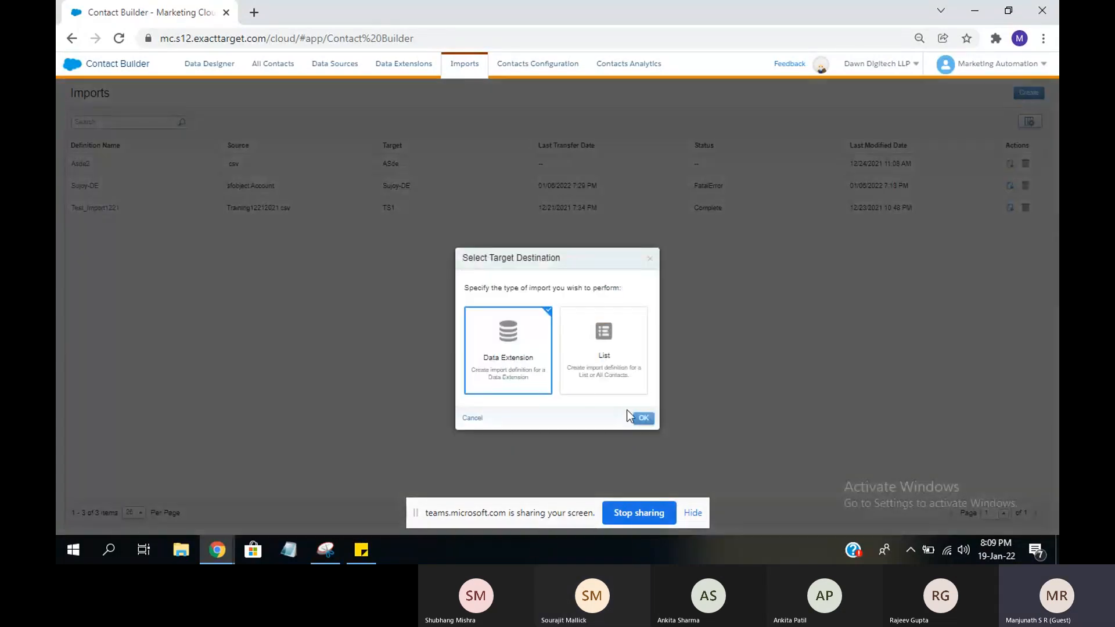
click(641, 419)
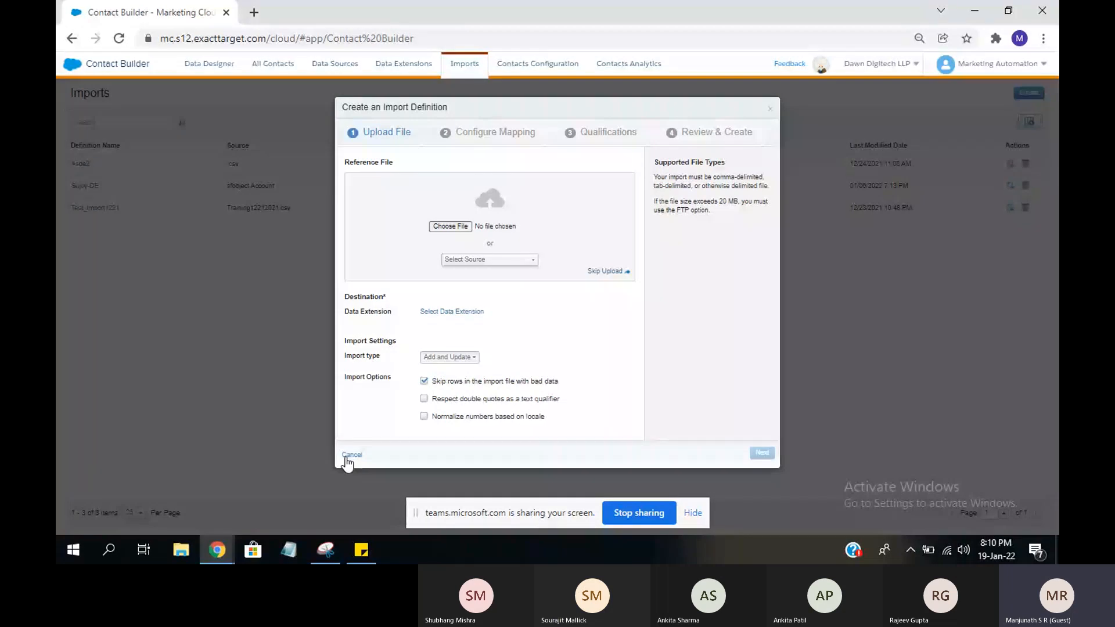
click(348, 456)
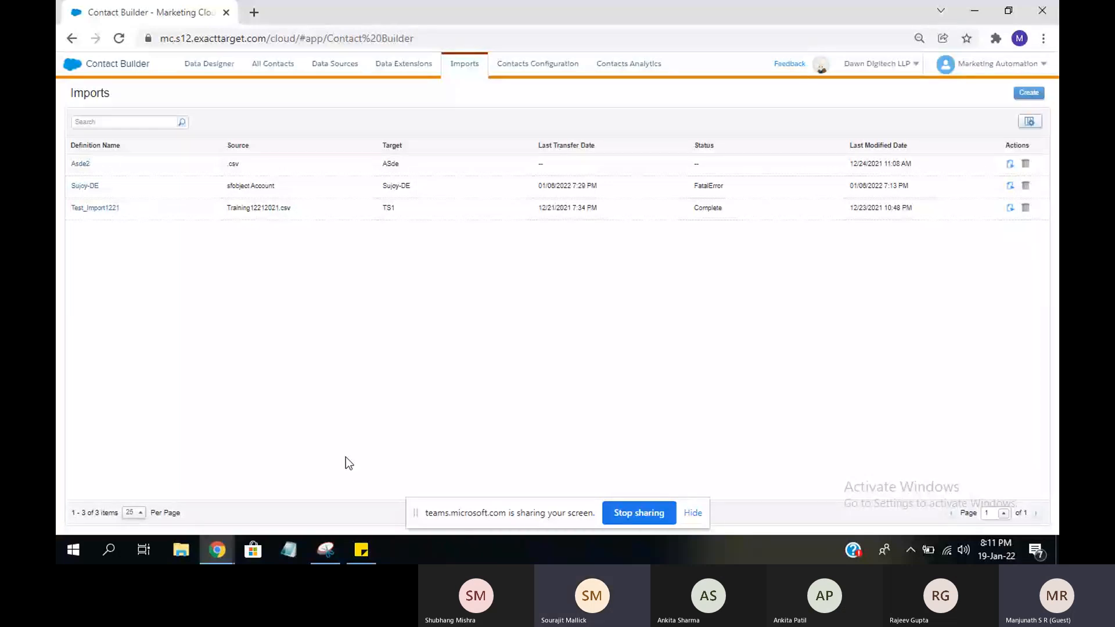
- Turn on Contact Delete in Contacts Configuration, accepting the acknowledgement that authorized users can delete contact information
click(533, 65)
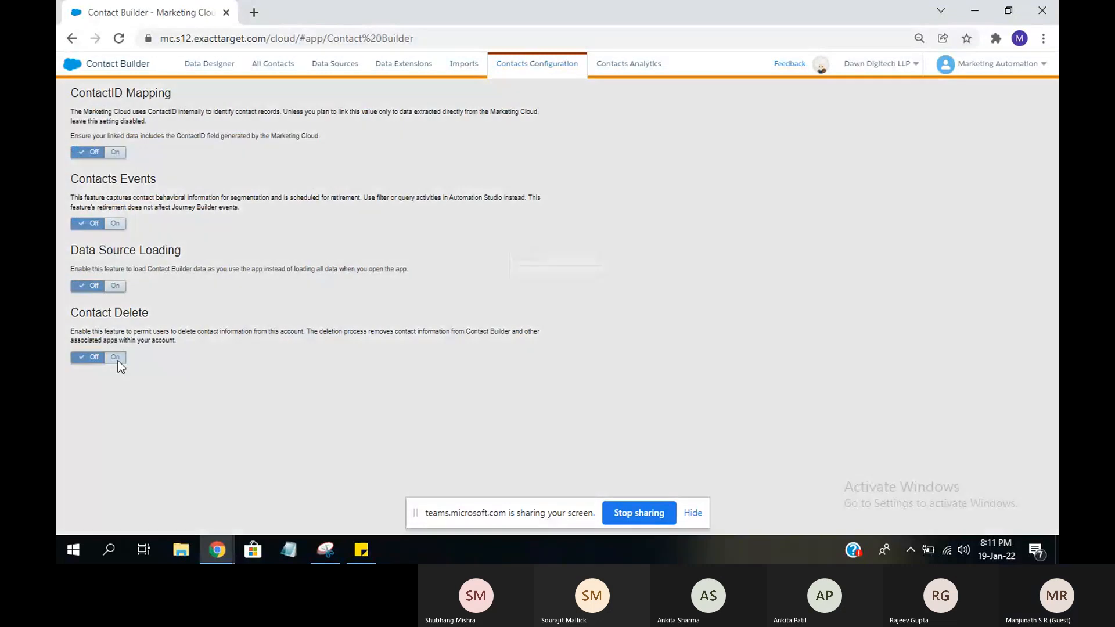
click(118, 362)
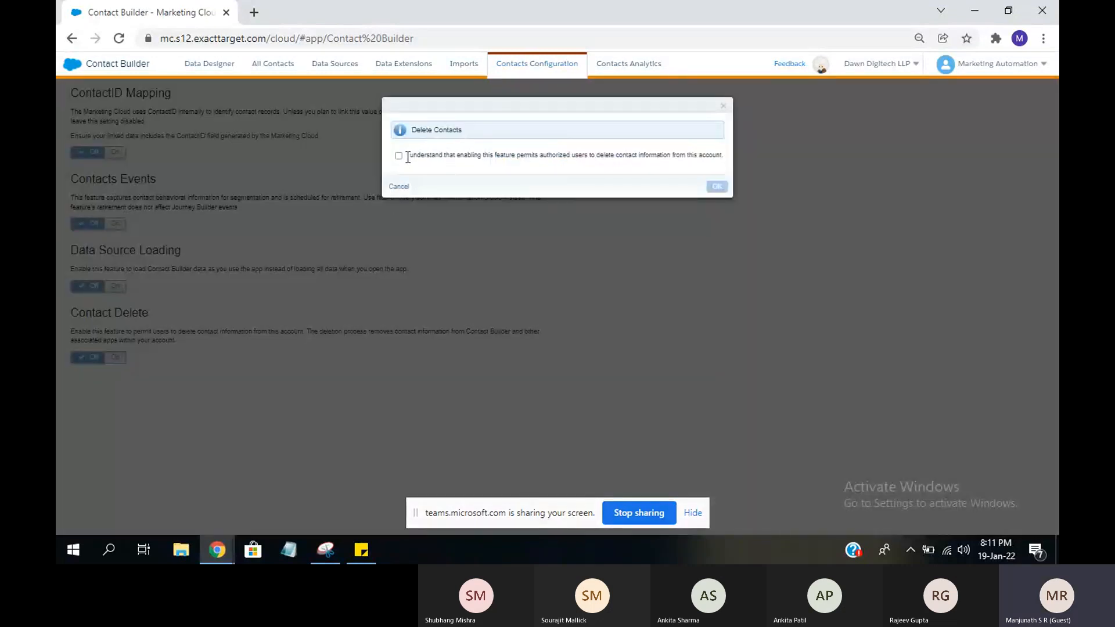
click(399, 156)
click(716, 186)
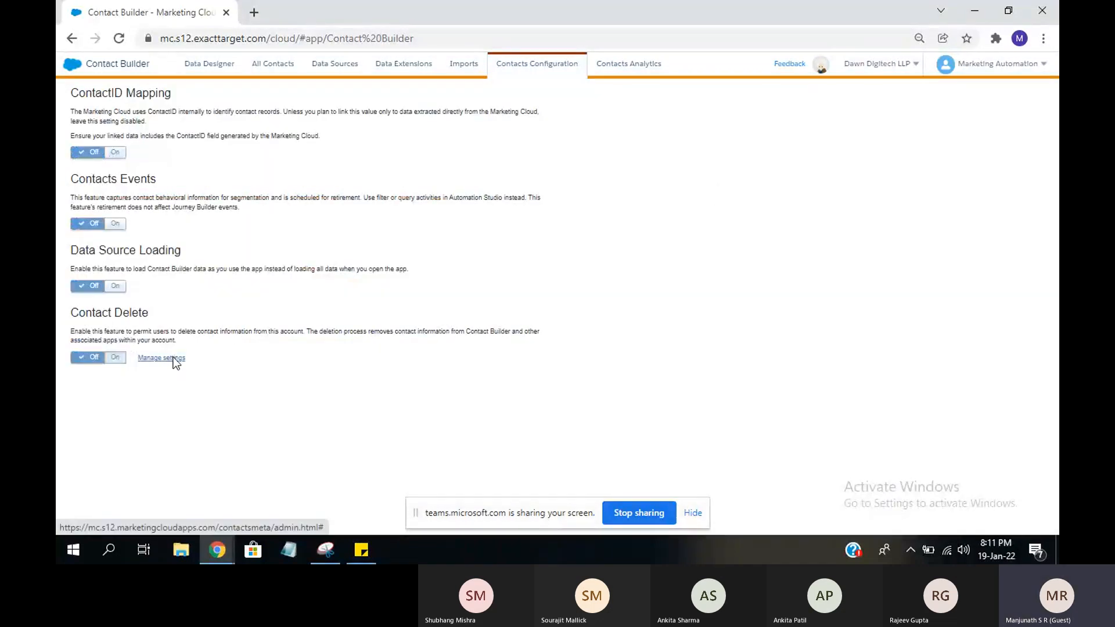
- Save the contact deletion settings with a suppression period of 2 days, and reopen them to review without changes
click(174, 359)
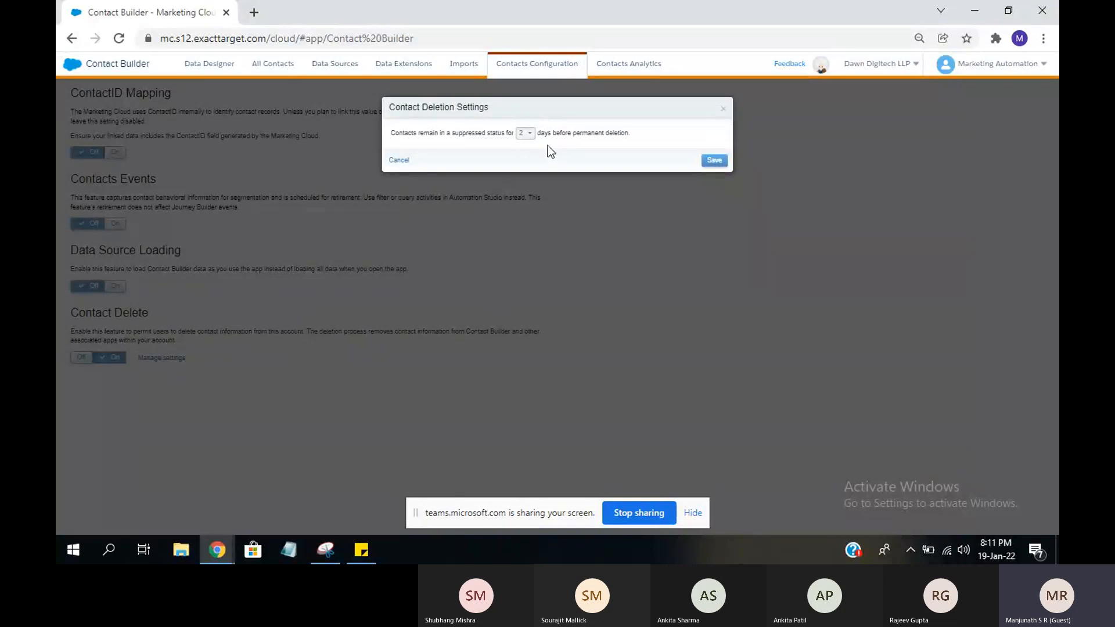
click(715, 161)
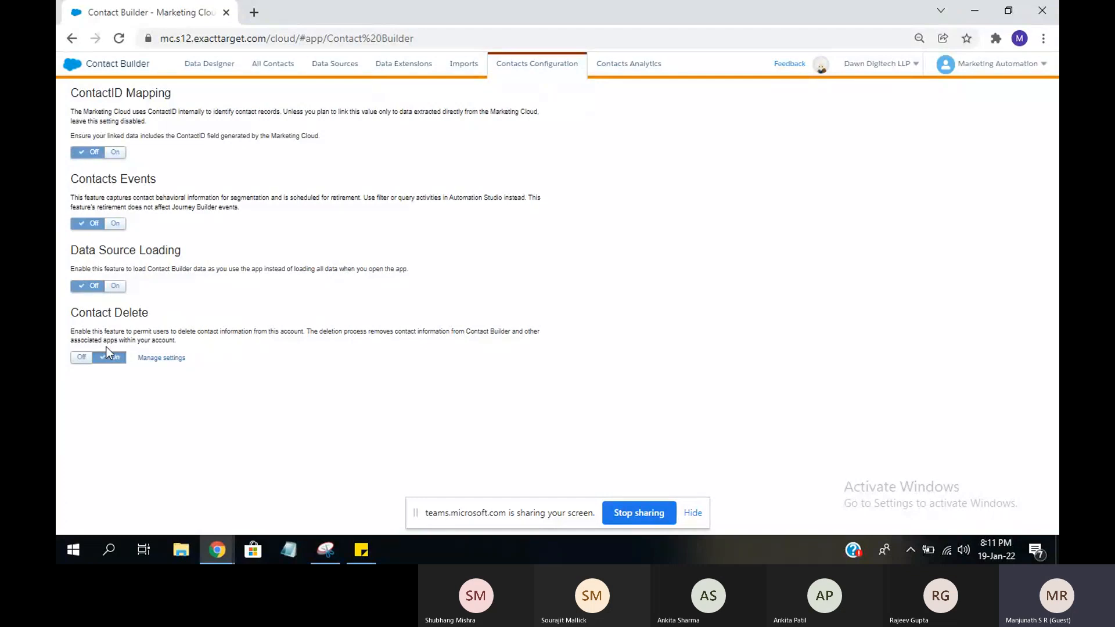
click(143, 359)
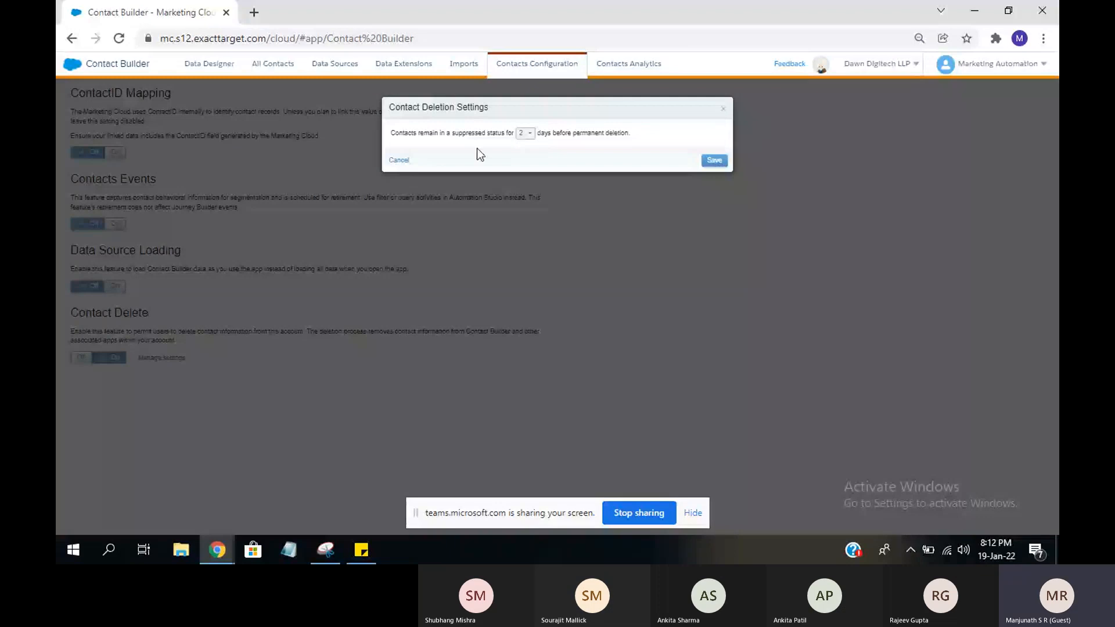
click(399, 160)
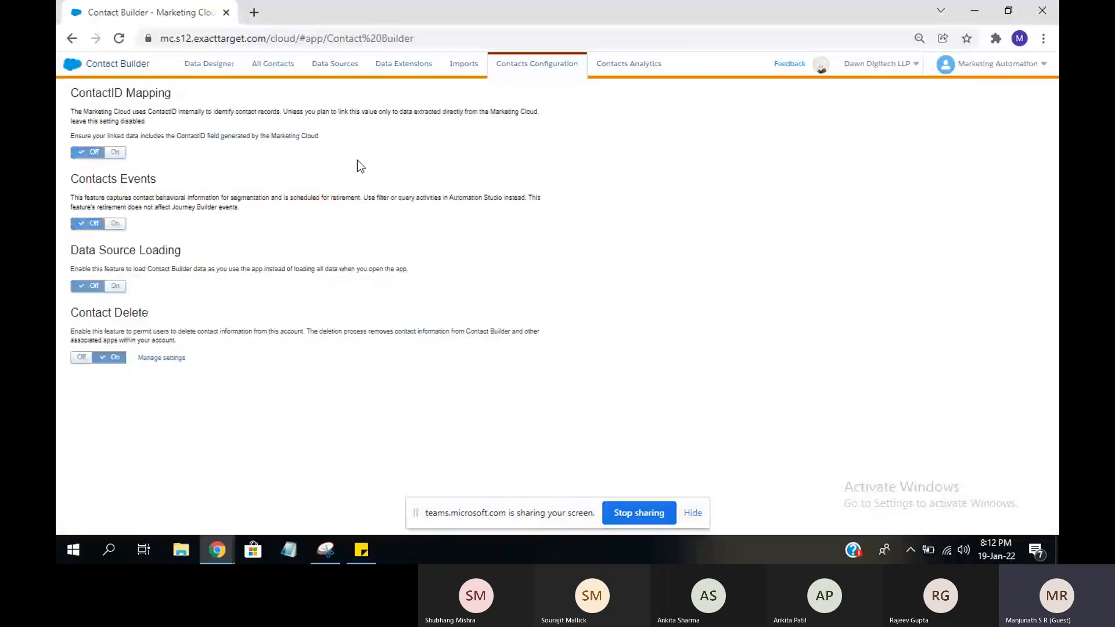
- Reload Contact Builder and reopen the full All Contacts list to check for the contact deletion option
click(262, 65)
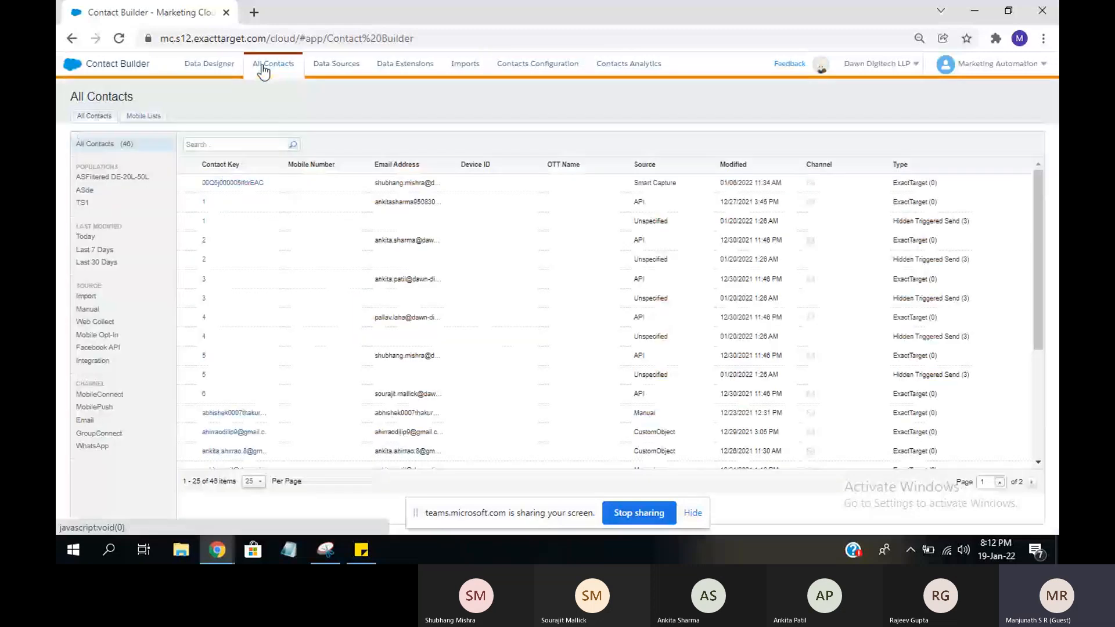
click(105, 147)
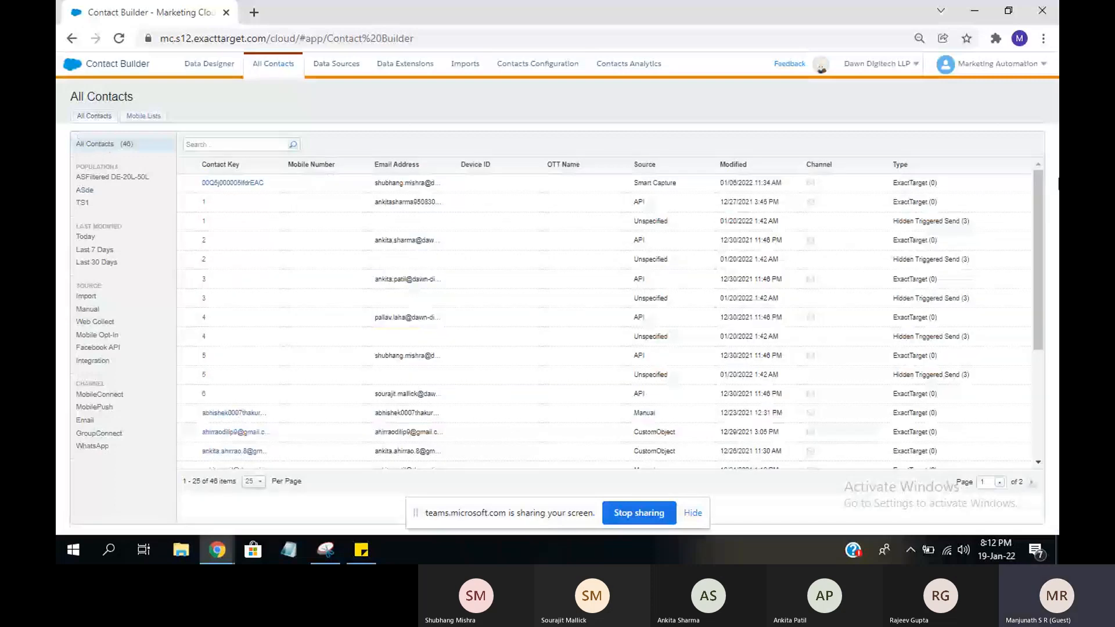
click(118, 39)
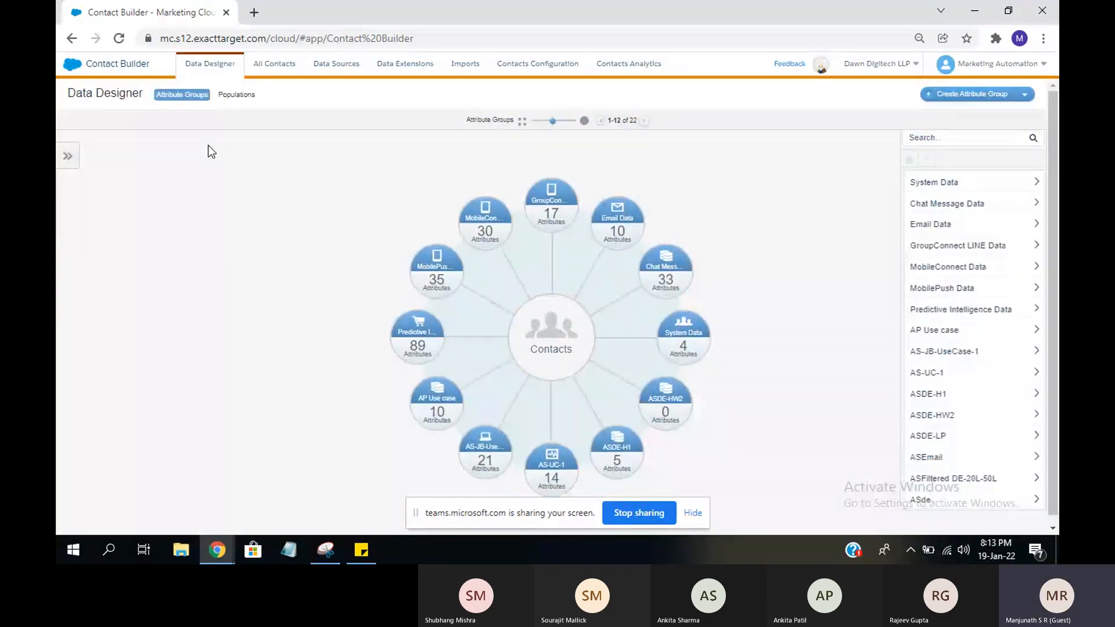
click(266, 74)
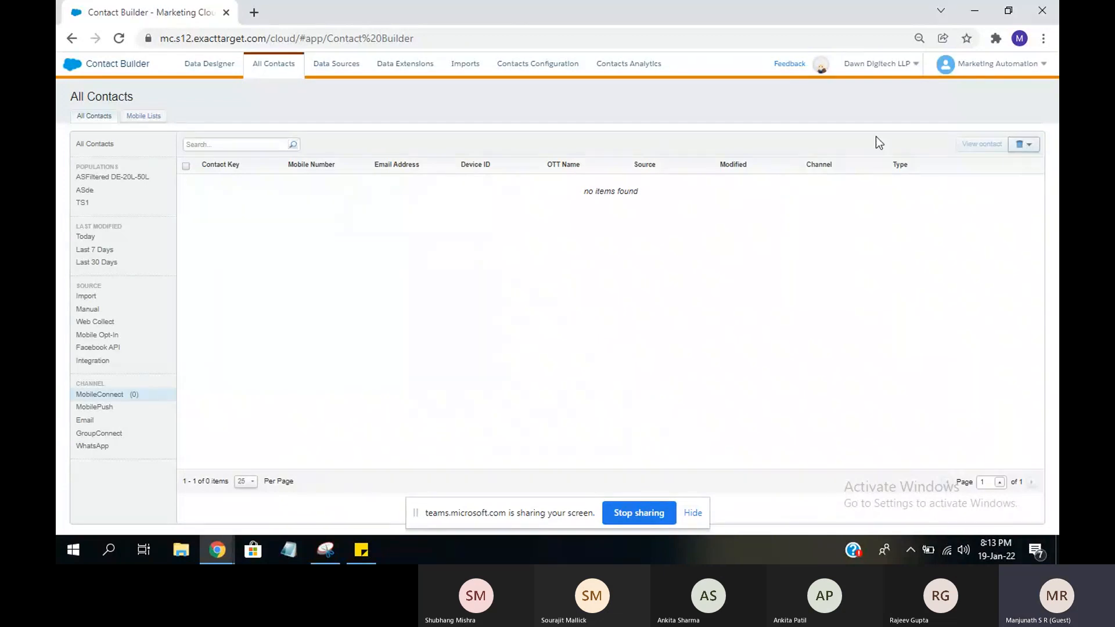
click(108, 150)
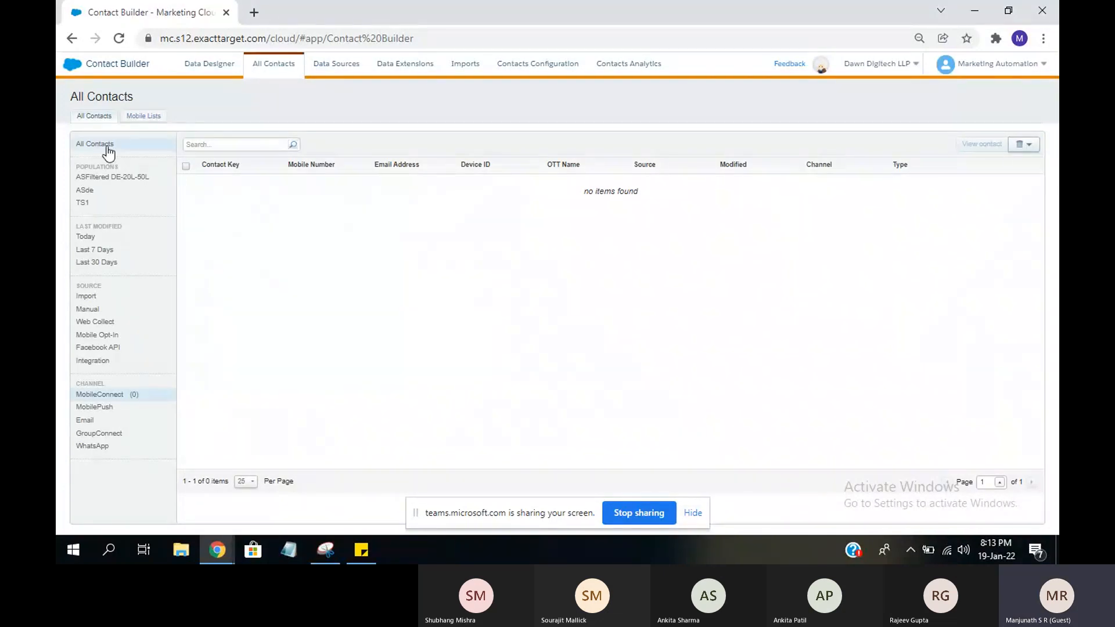
- Compare the contact deletion options offered with no contact selected and with the first contact selected, leaving it deselected
click(1025, 149)
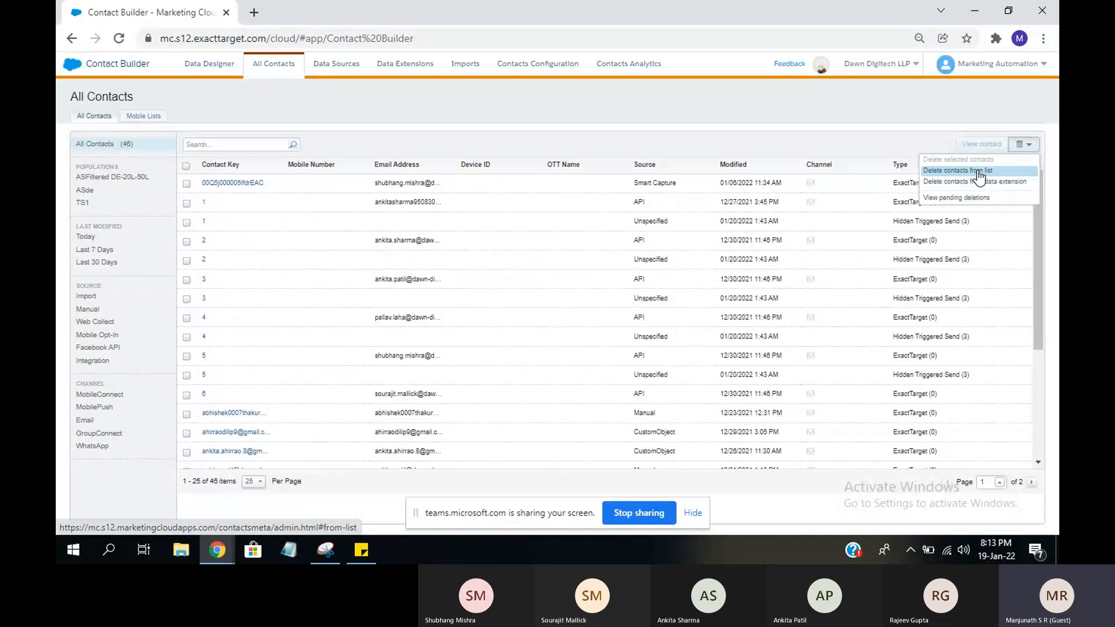
click(187, 184)
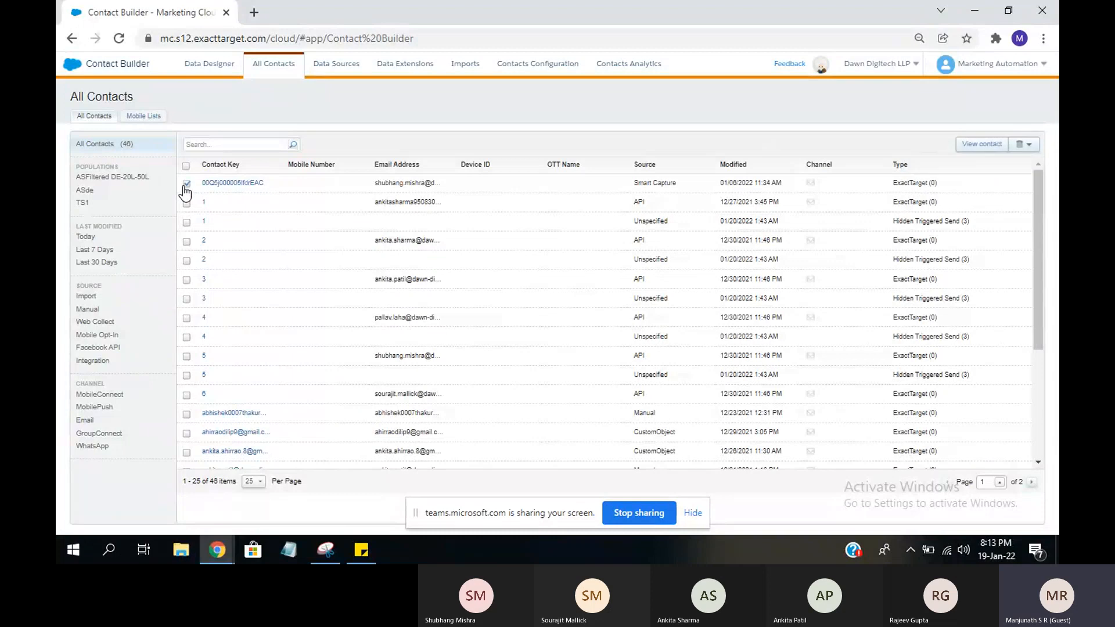
click(1022, 152)
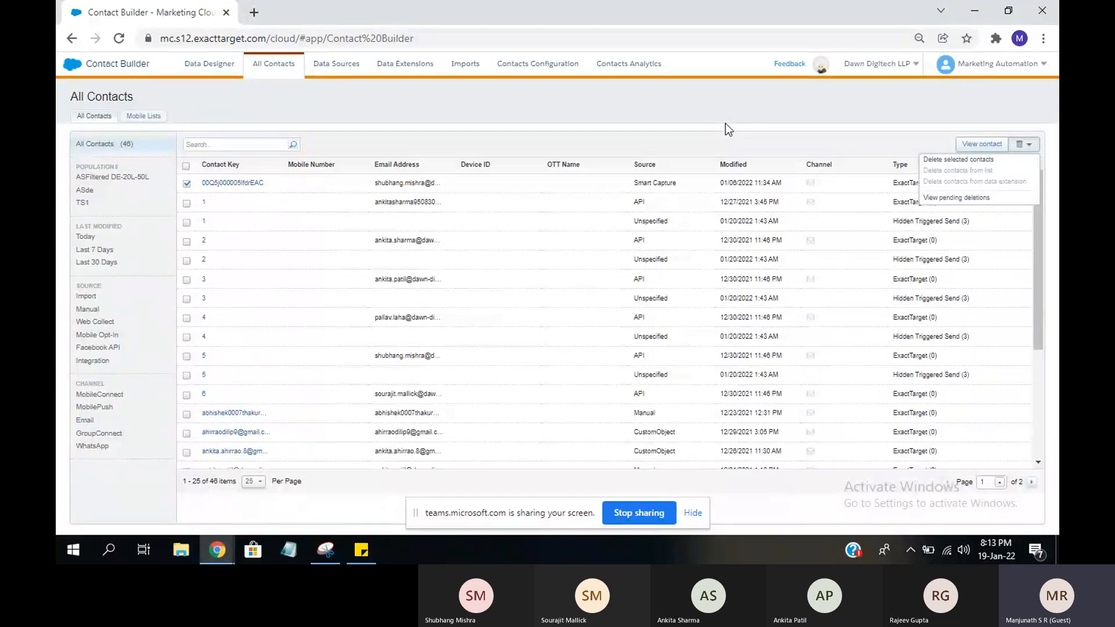
click(187, 185)
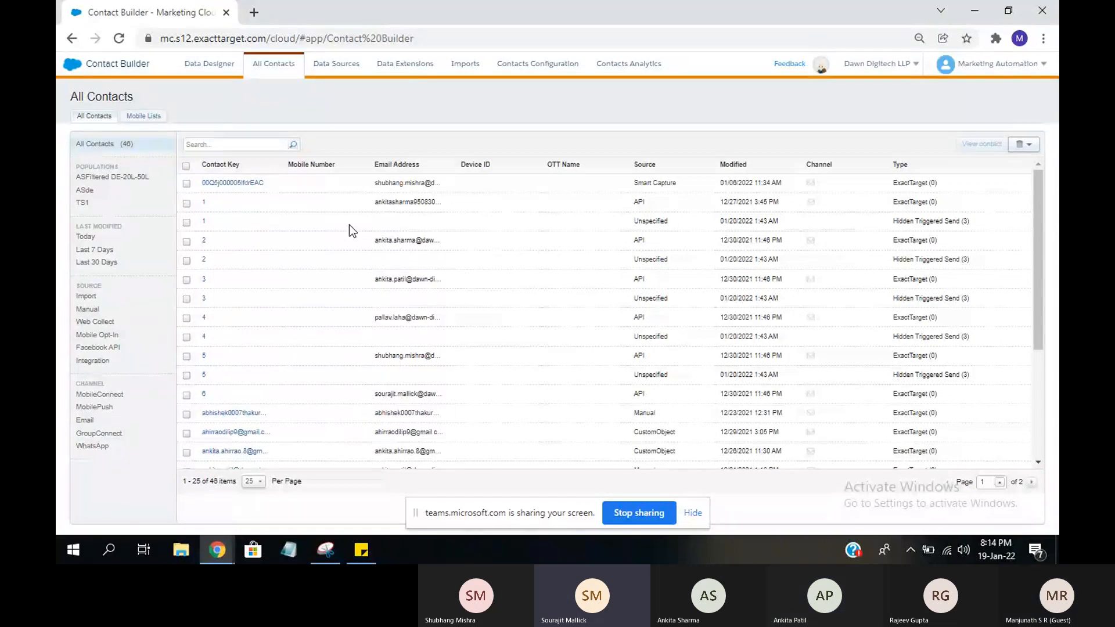
click(1024, 146)
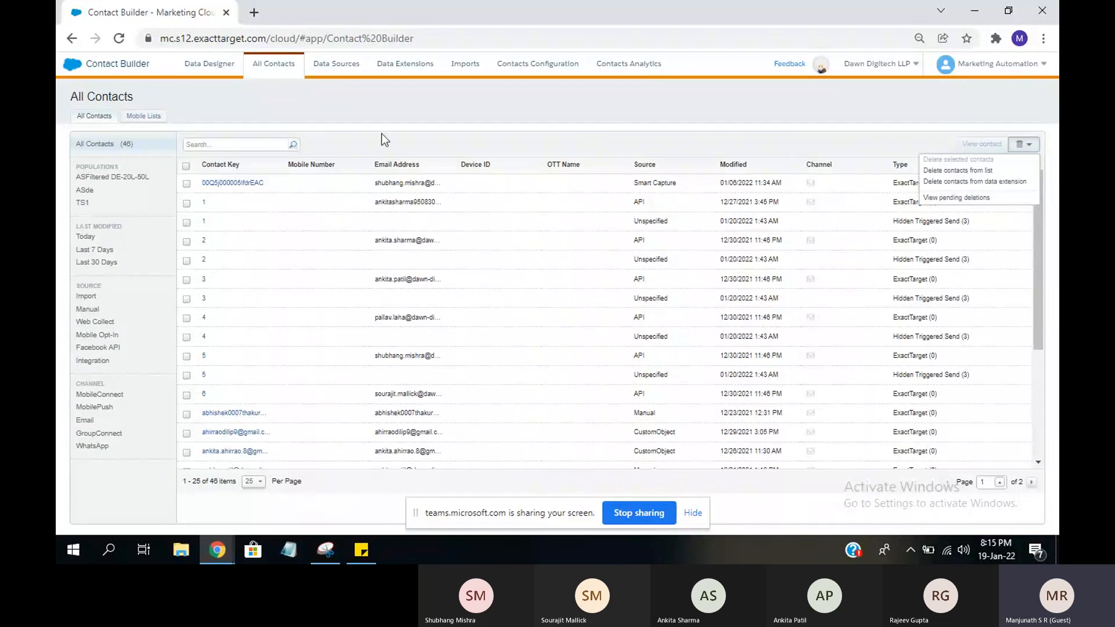
click(186, 184)
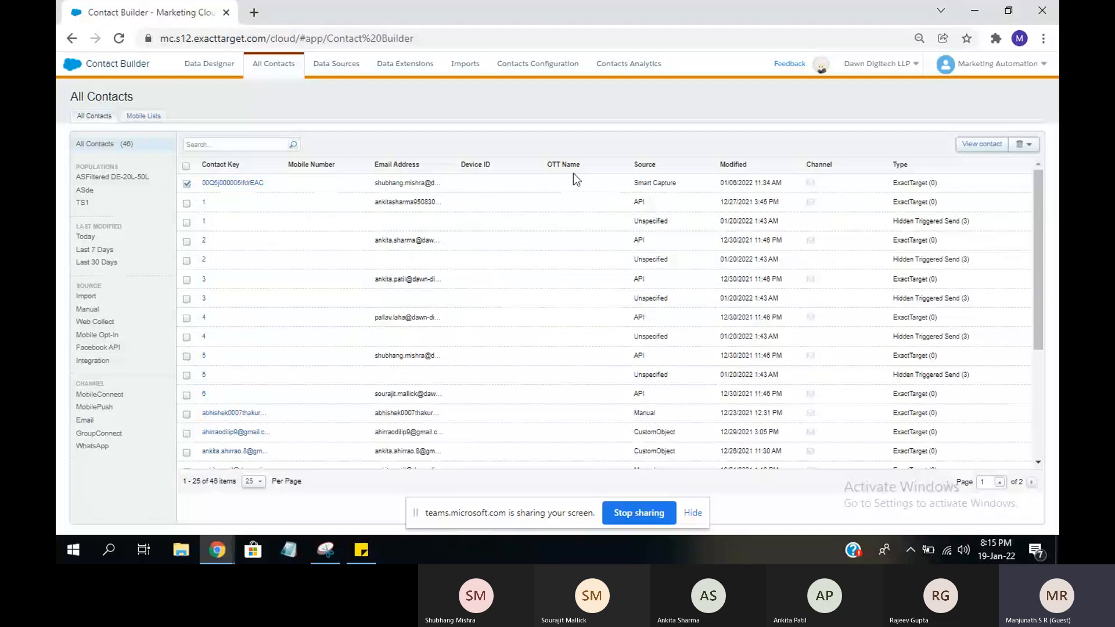
click(1027, 144)
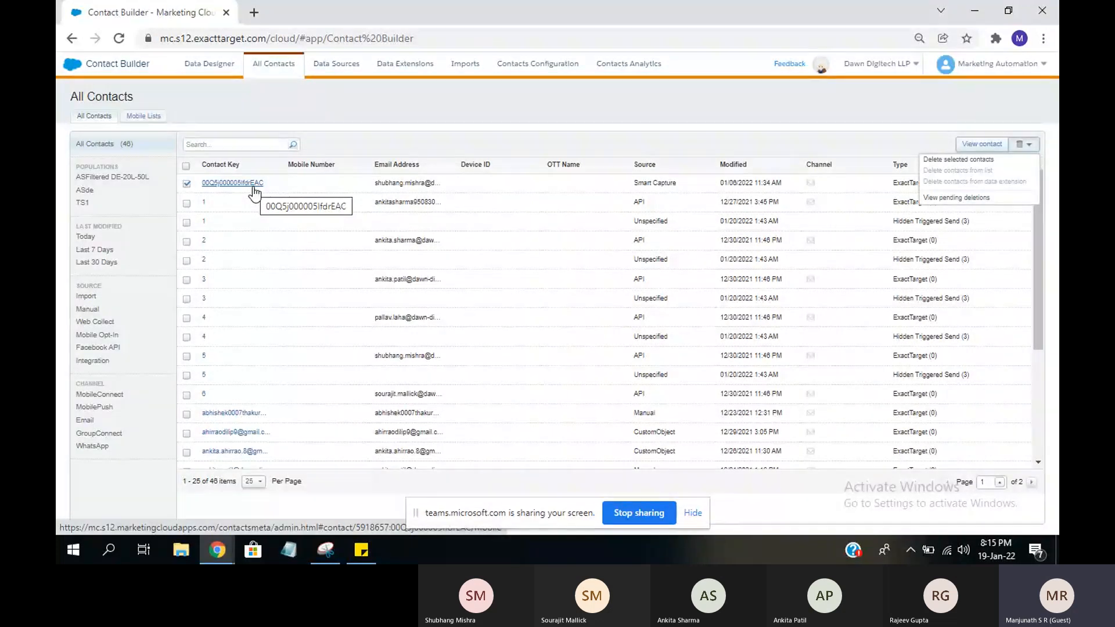
click(186, 184)
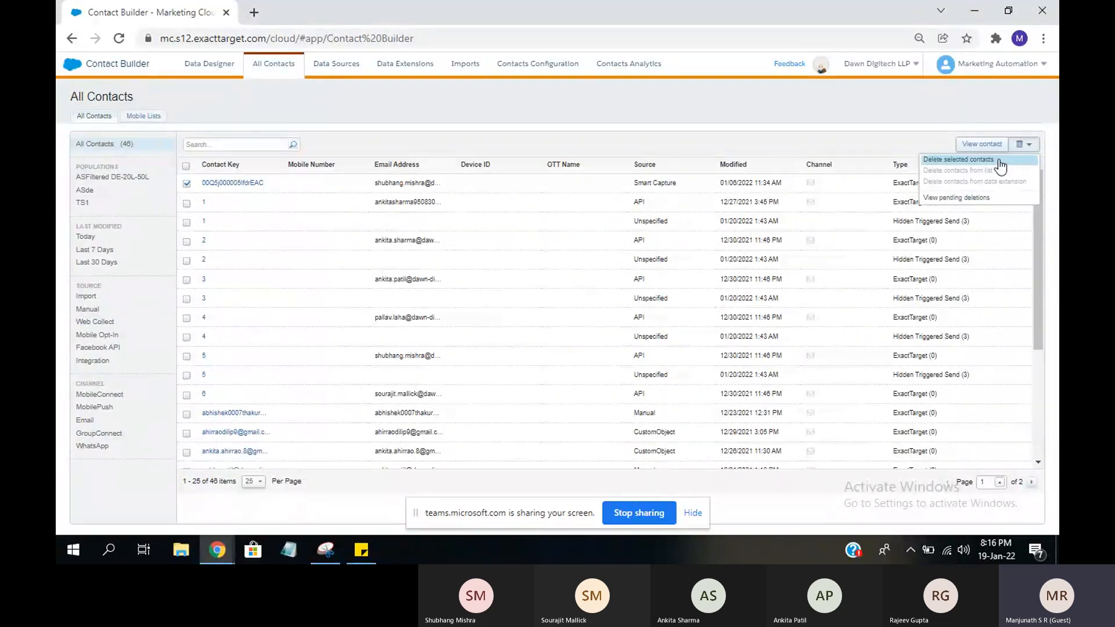
click(192, 182)
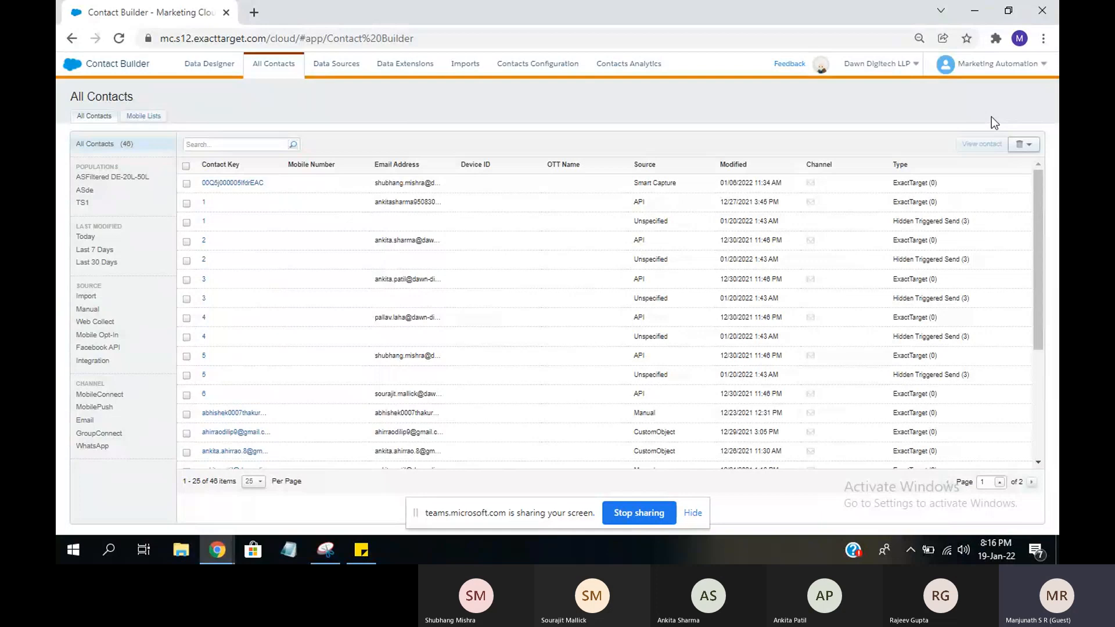
- Delete the contacts in the Training1221 data extension from the Ts folder, without deleting the data extension itself
click(1036, 146)
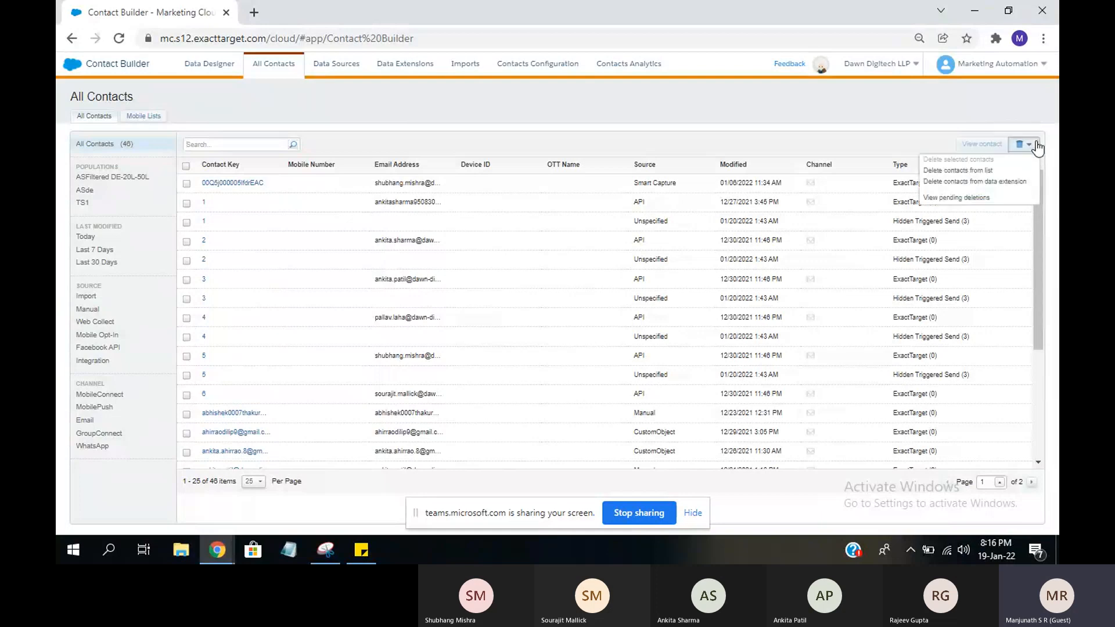
click(986, 182)
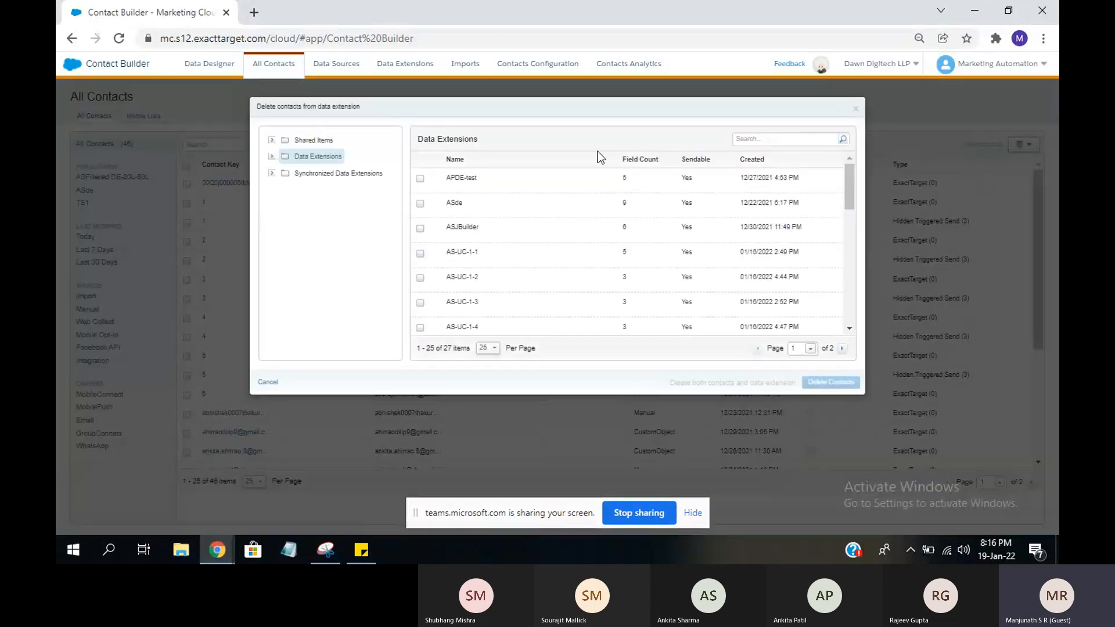
click(270, 158)
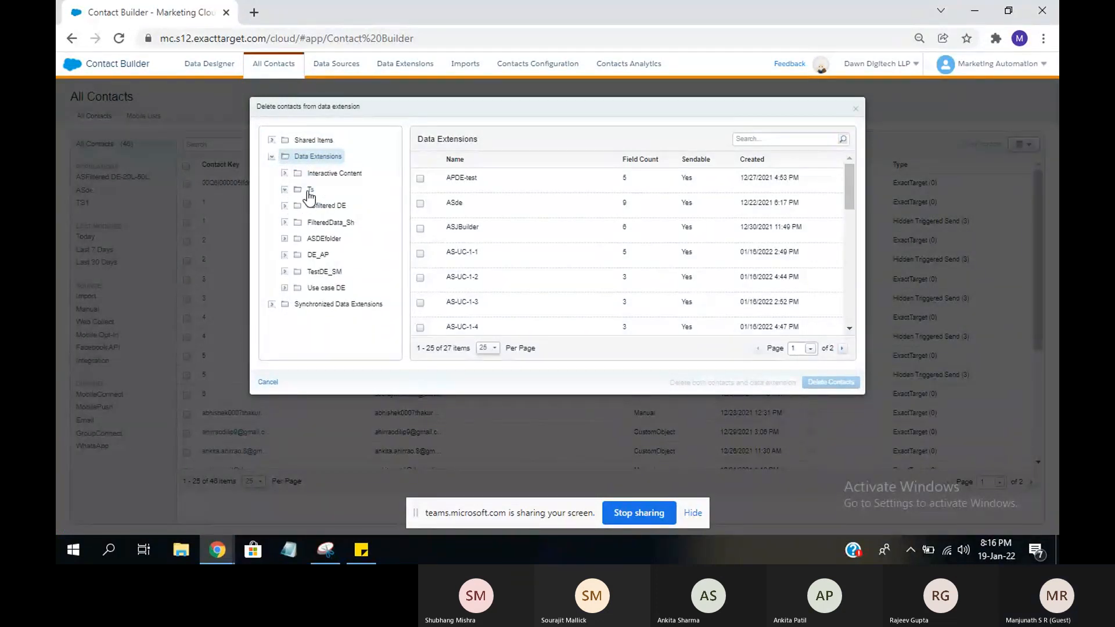
click(311, 192)
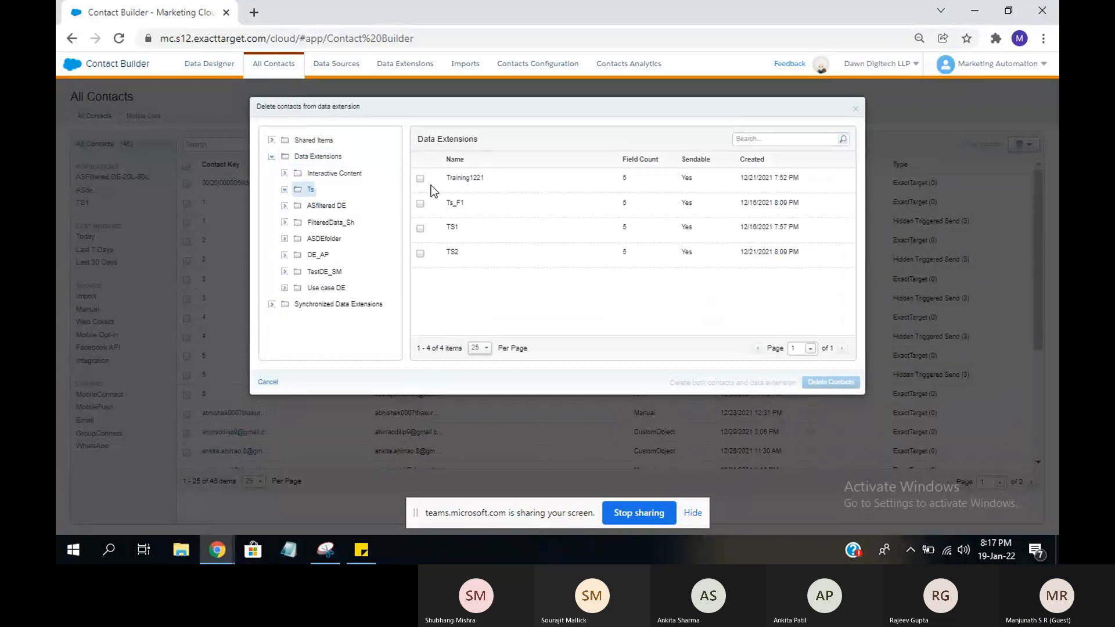
click(422, 179)
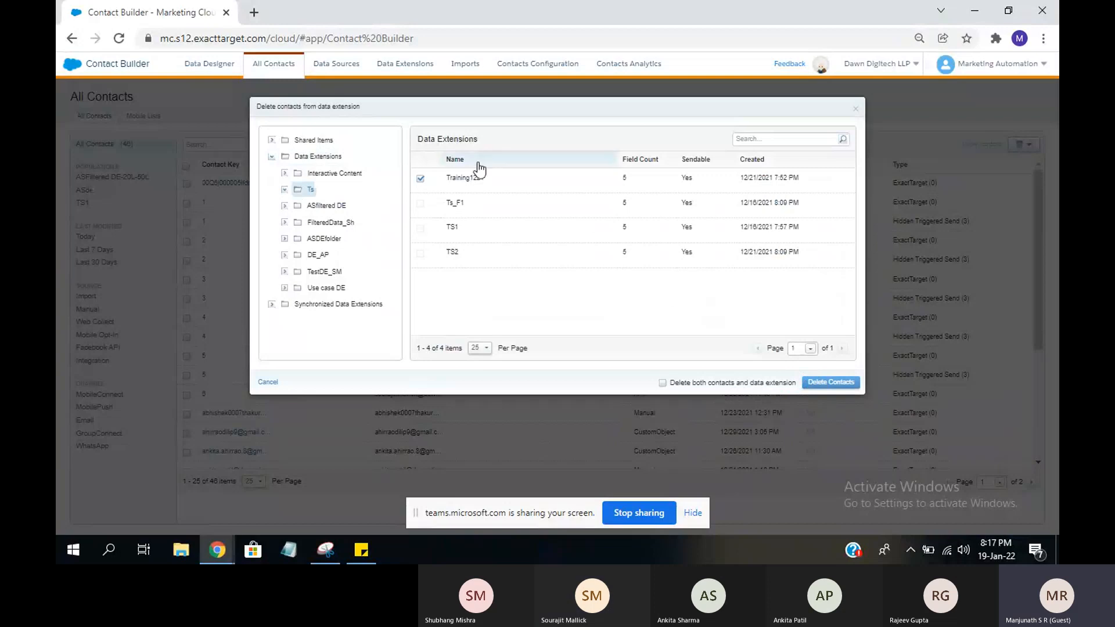
click(835, 382)
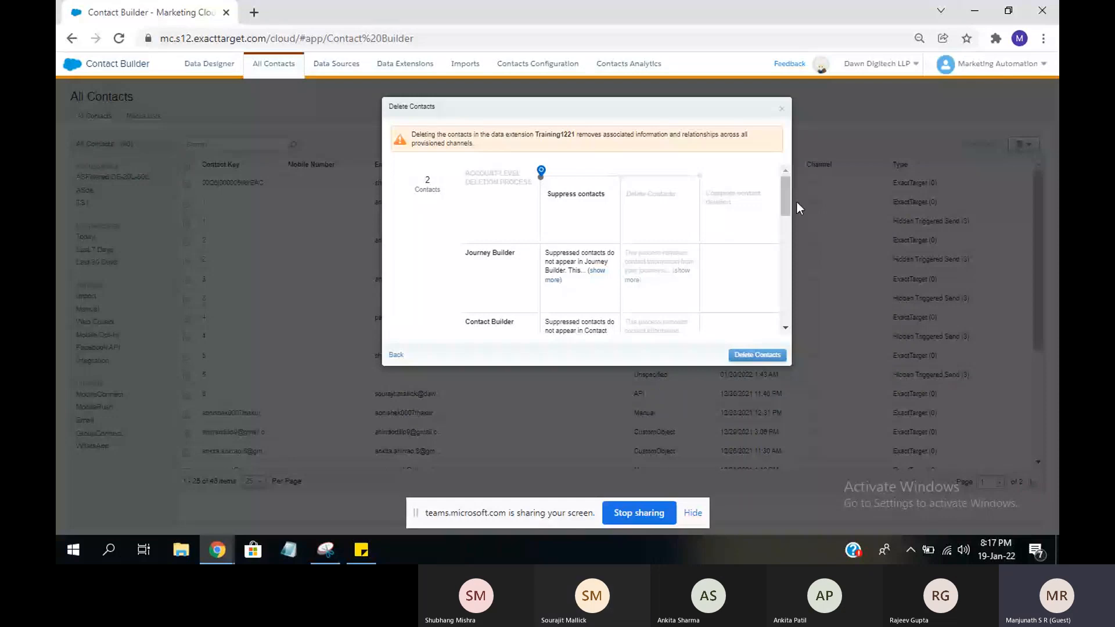
scroll(797, 203, down, 5)
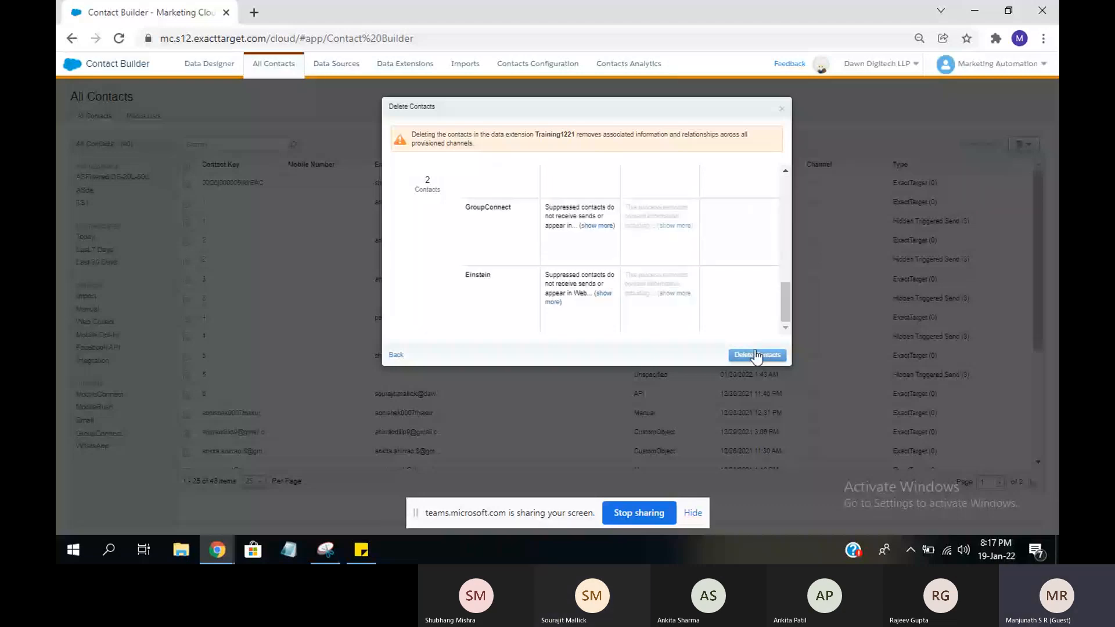
click(755, 355)
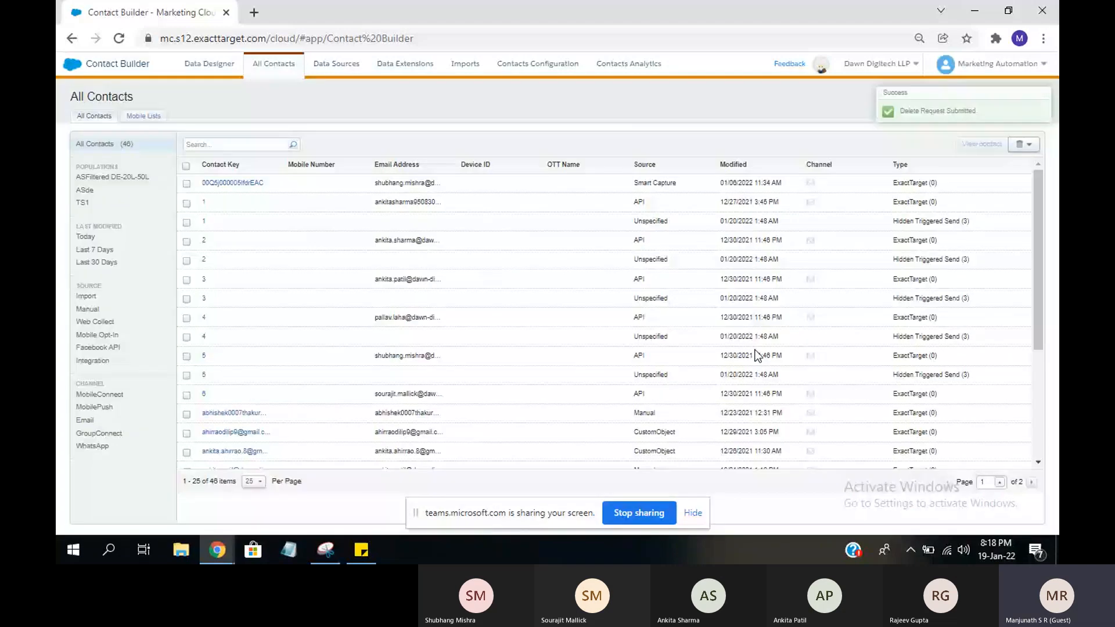
- Review the pending contact deletions, and check the item count of the All Contacts list
click(1031, 147)
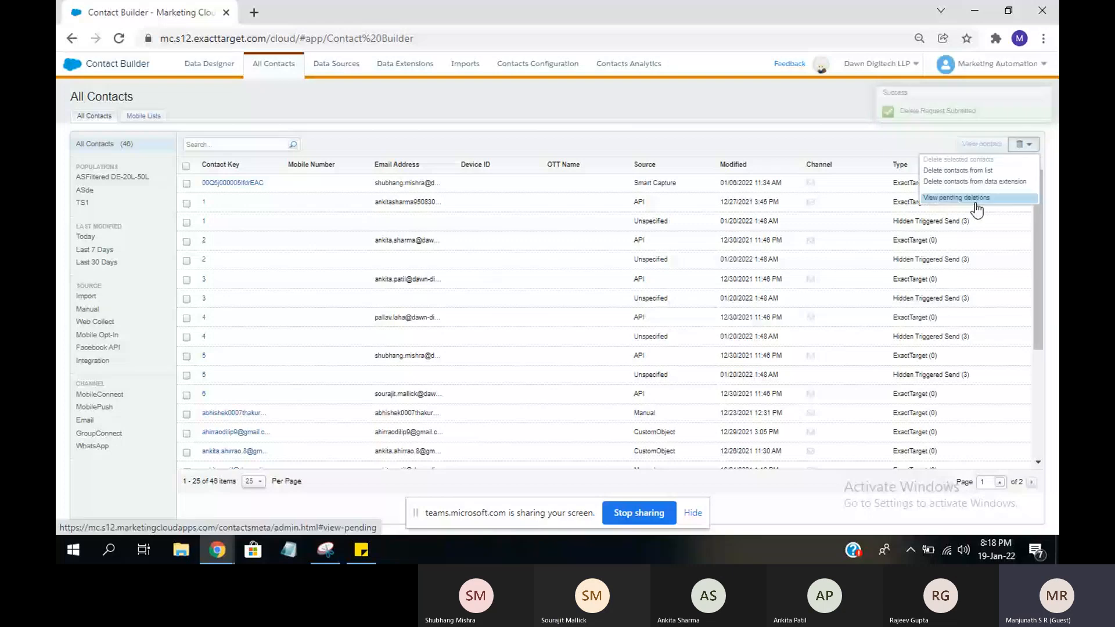
click(976, 200)
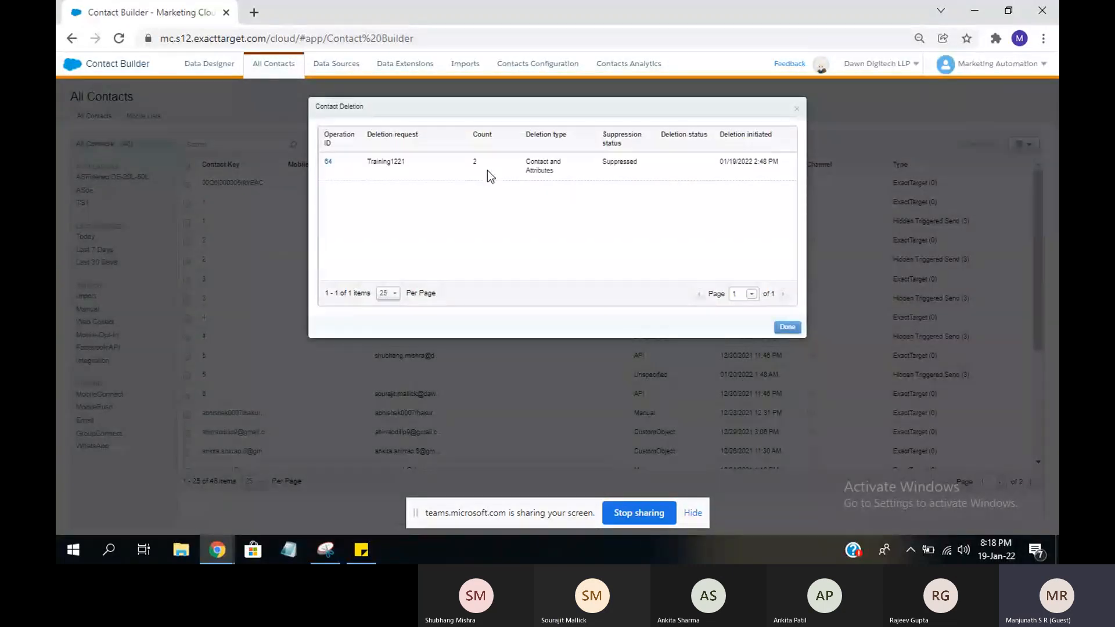
click(797, 108)
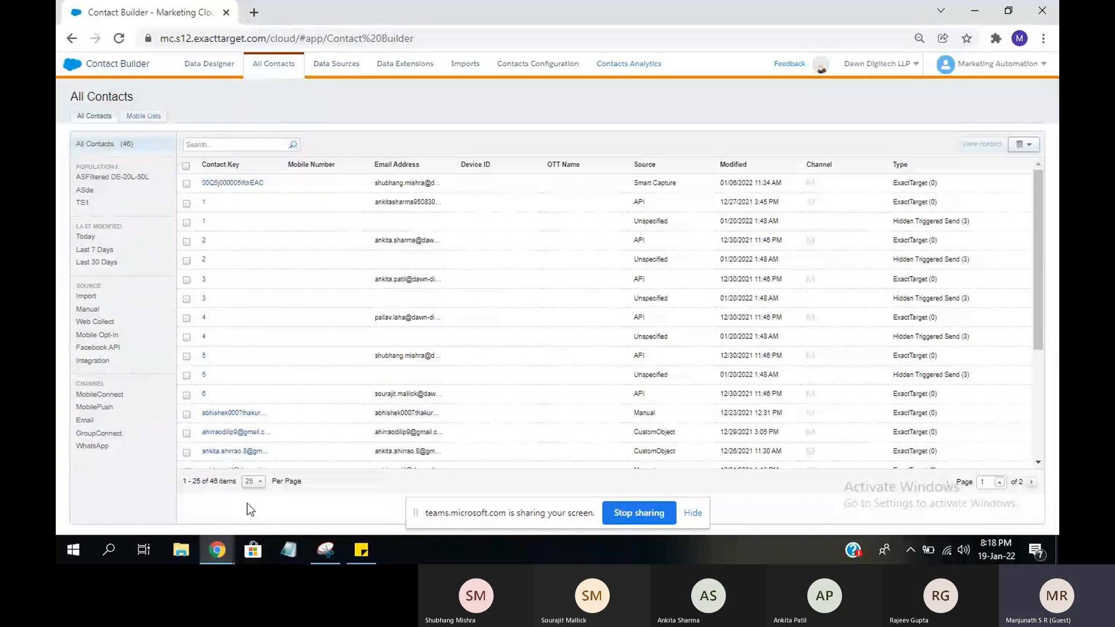
triple_click(213, 484)
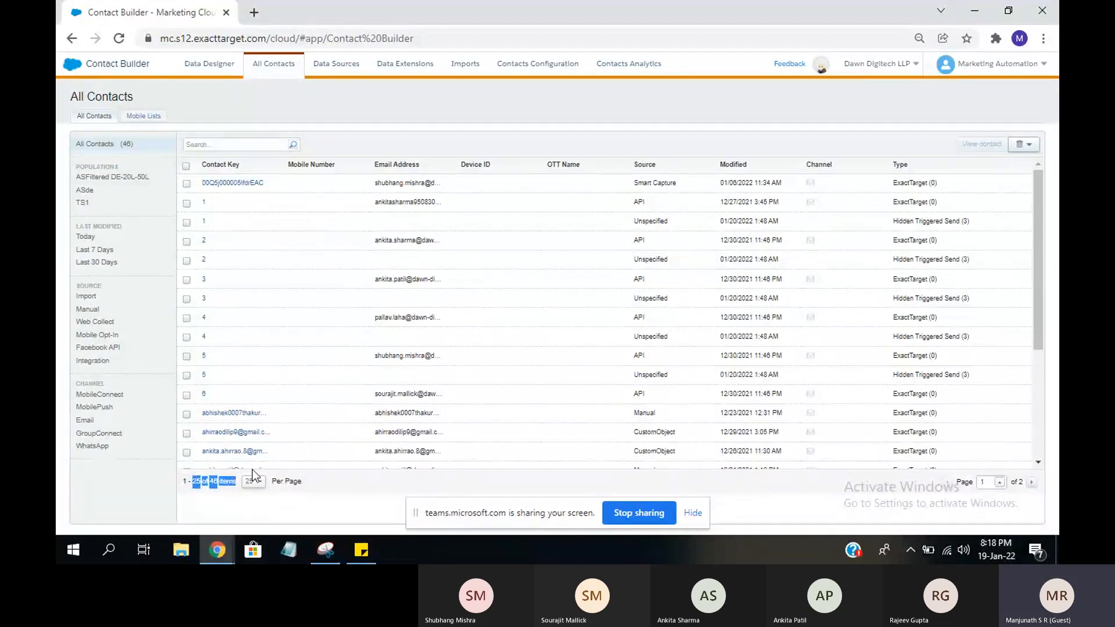
- Examine the contact delete request status in Contacts Analytics, and recheck the deletion options in All Contacts
click(614, 68)
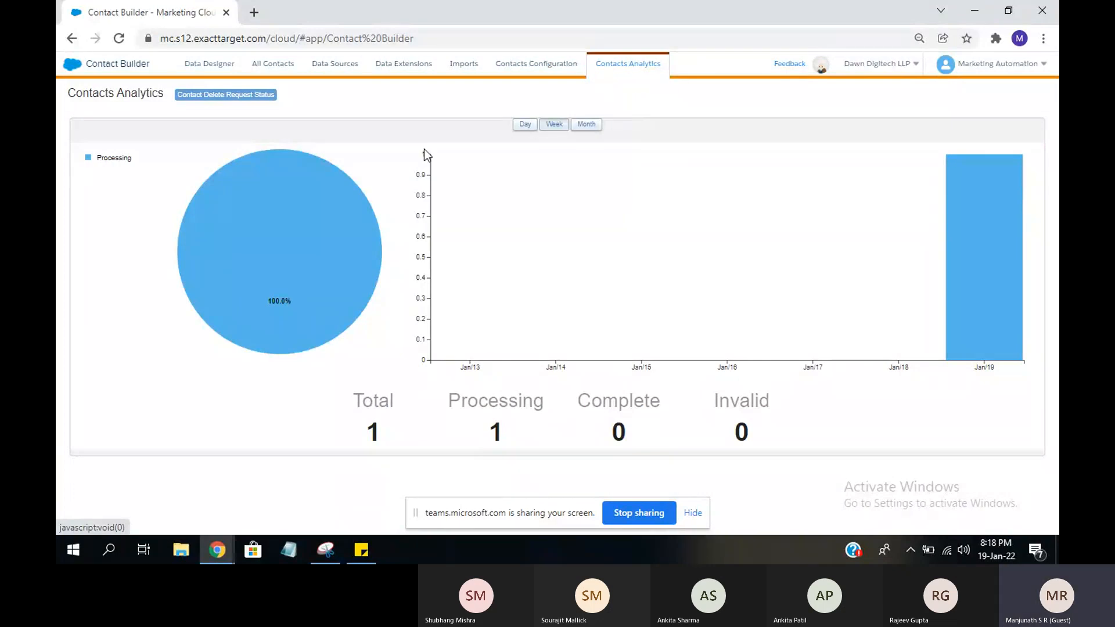
mouse_move(274, 244)
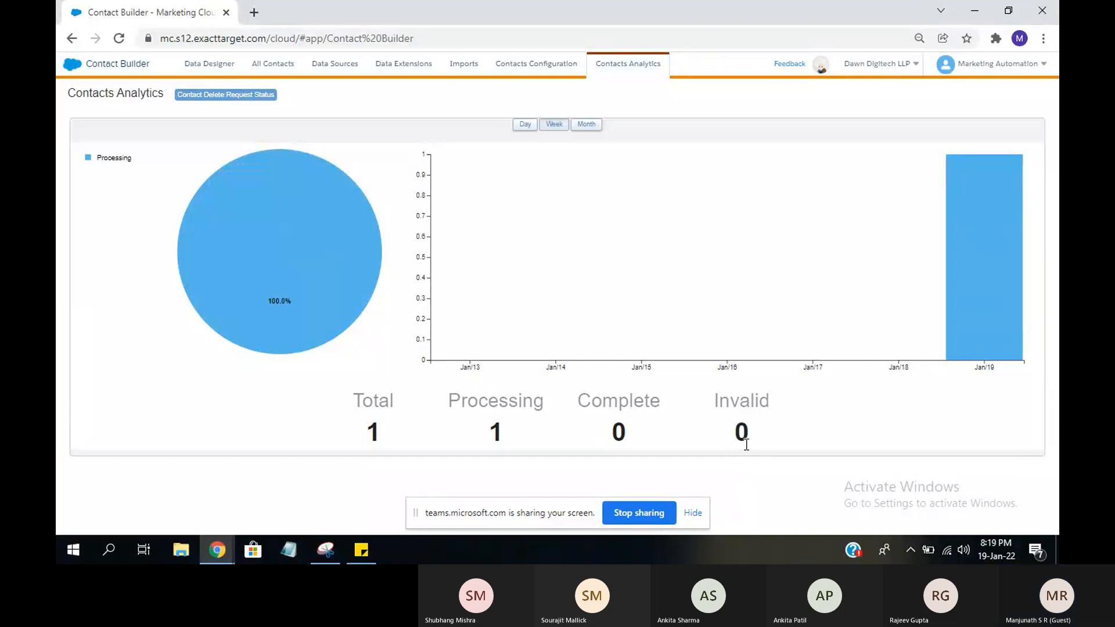
click(265, 65)
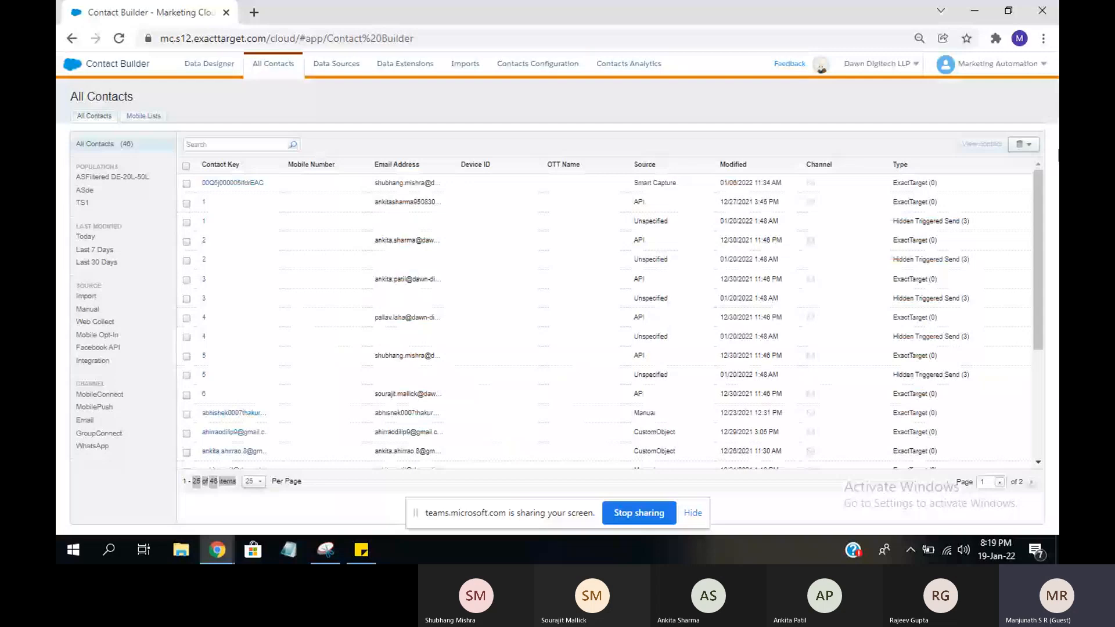
click(1026, 145)
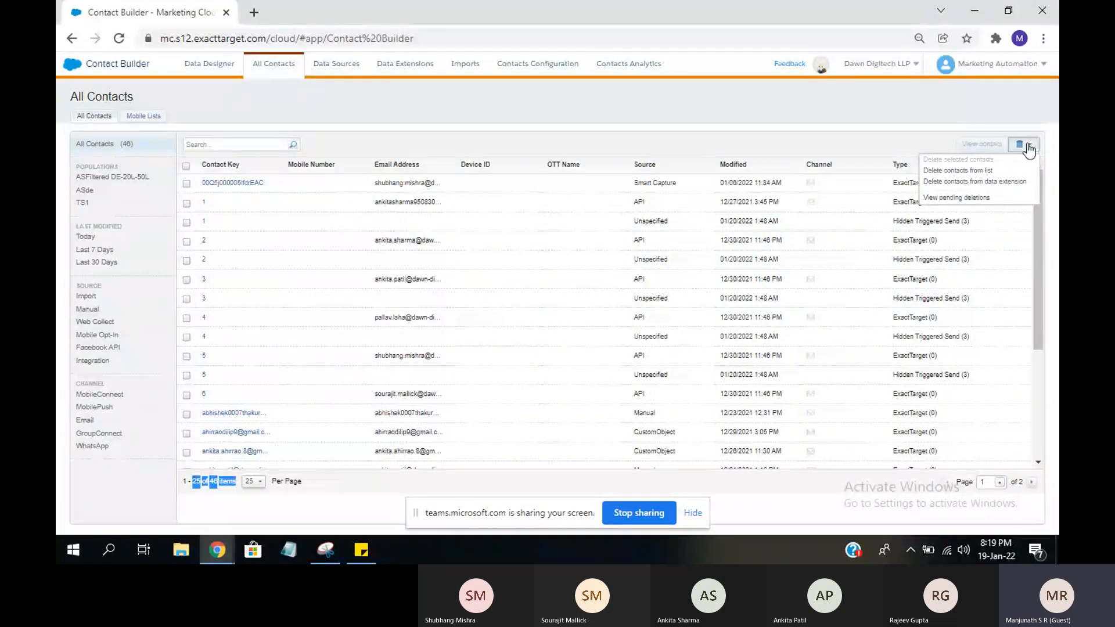
click(607, 64)
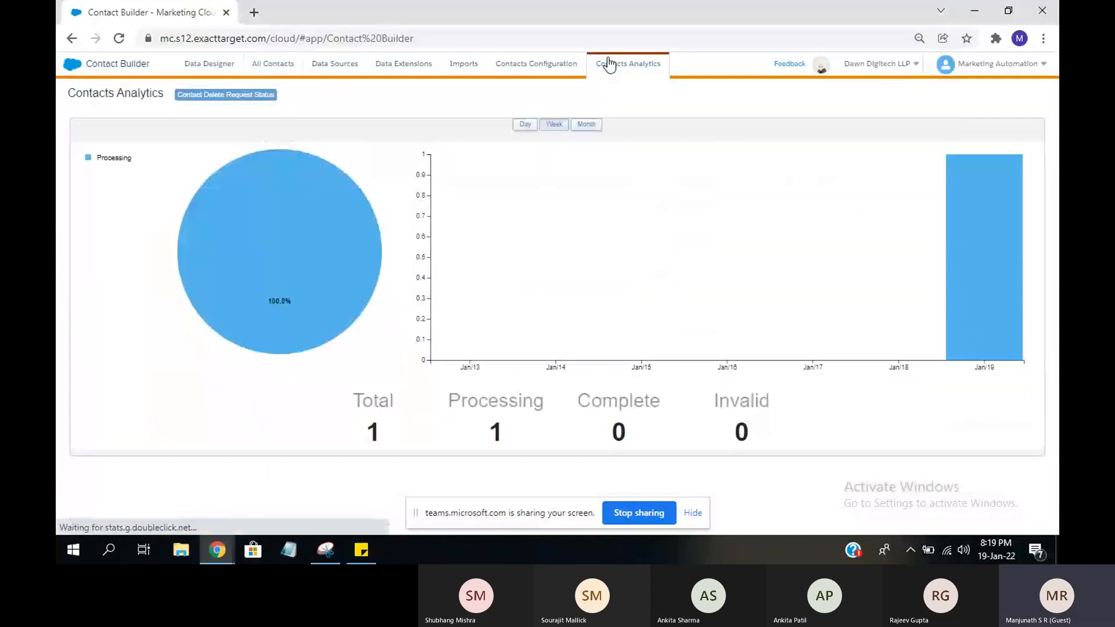
- Revisit Contacts Configuration, Data Designer and All Contacts, and examine the weekly delete request chart in Contacts Analytics again
click(517, 75)
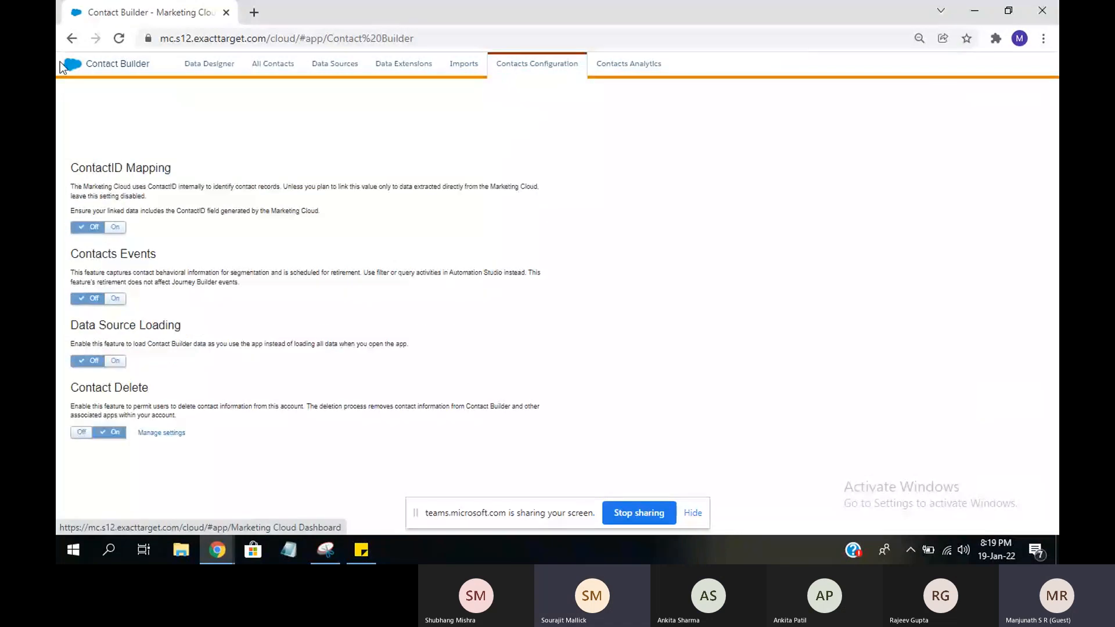
click(208, 65)
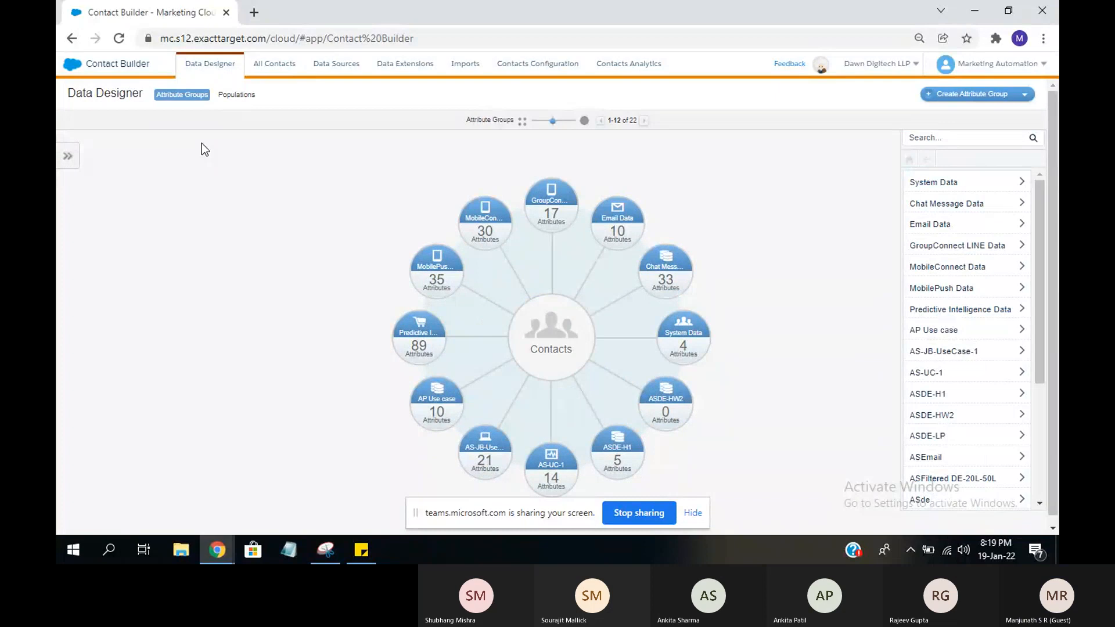
click(282, 68)
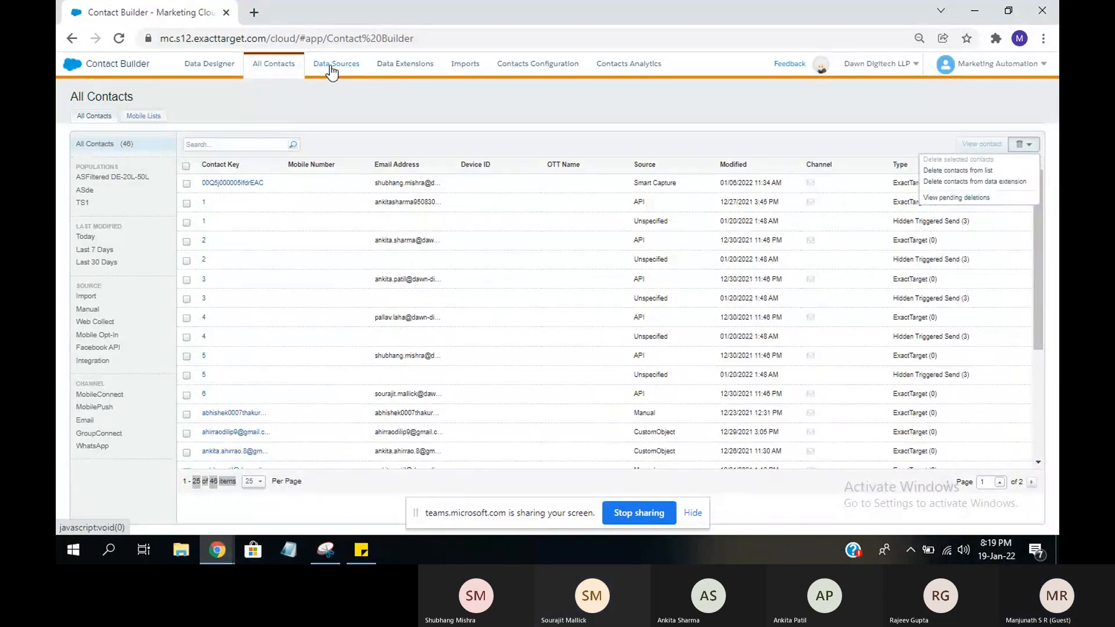
click(647, 73)
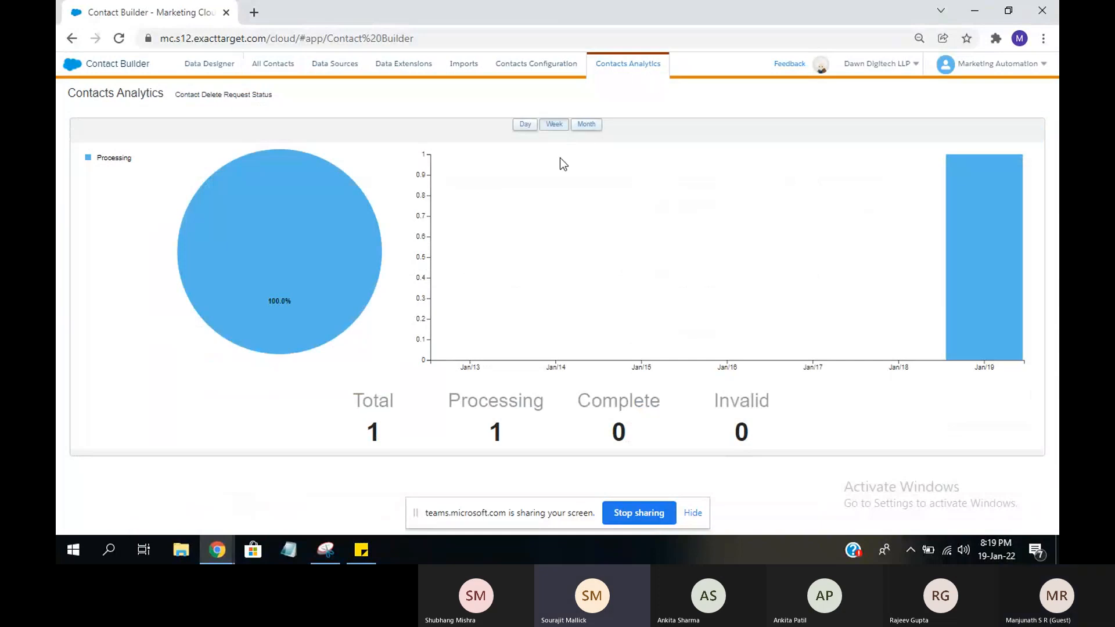
mouse_move(355, 206)
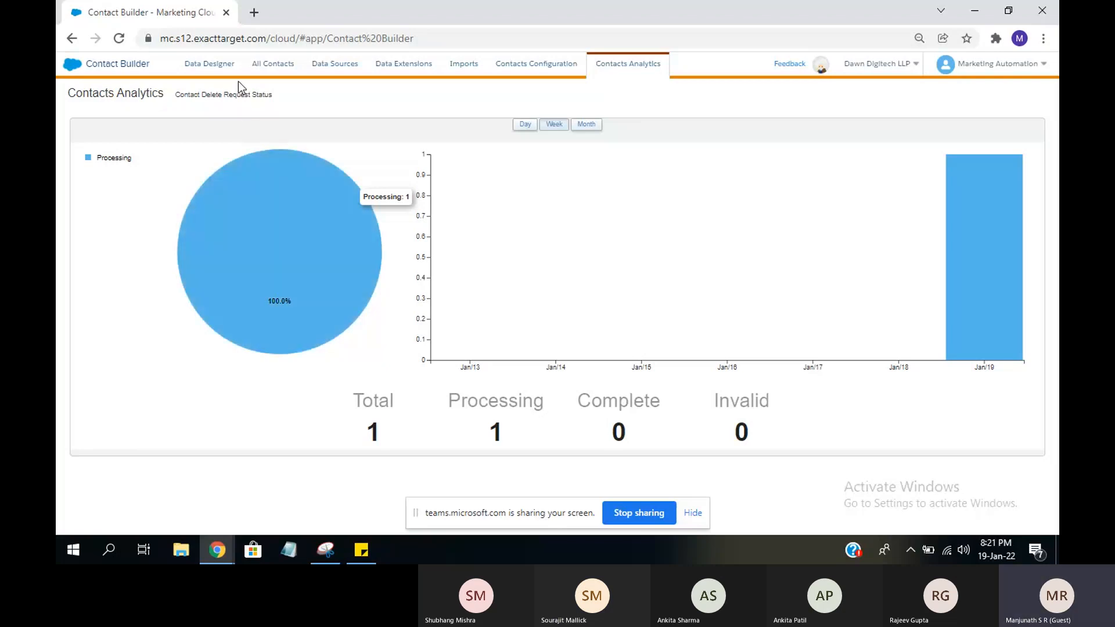
- Look over the Marketing Cloud studio and builder apps from All Contacts, and reopen the attribute groups in Data Designer
click(254, 69)
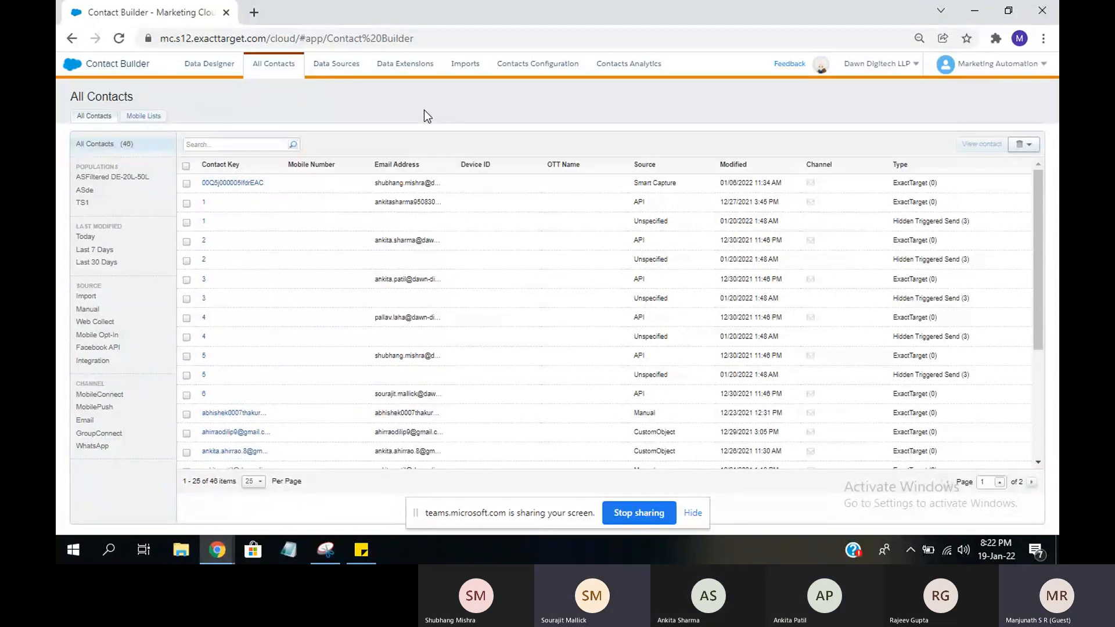
mouse_move(58, 74)
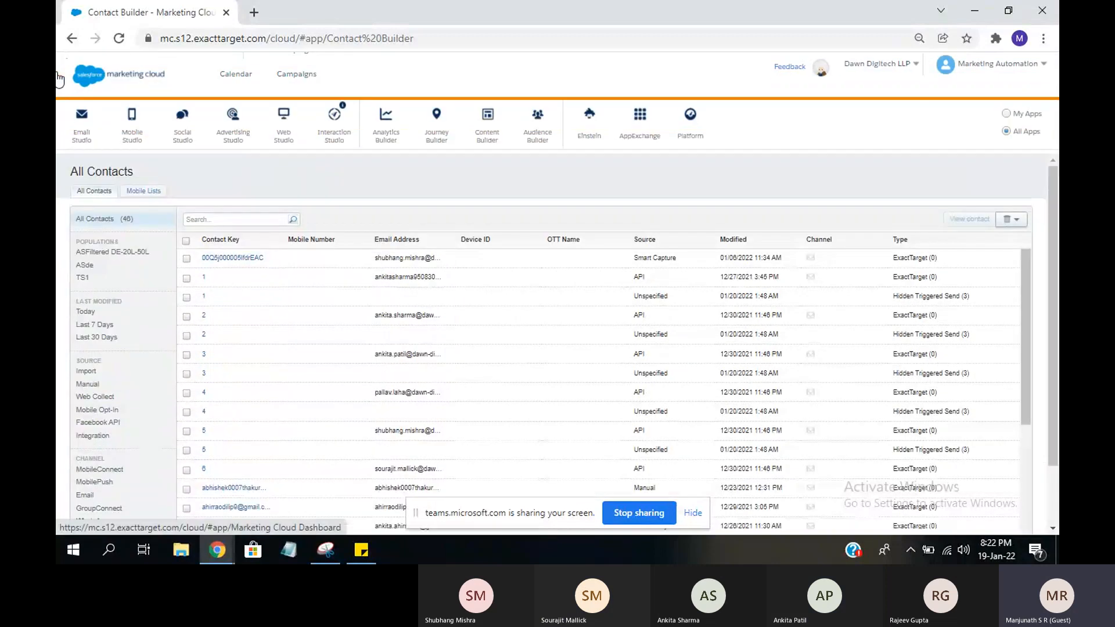
mouse_move(81, 125)
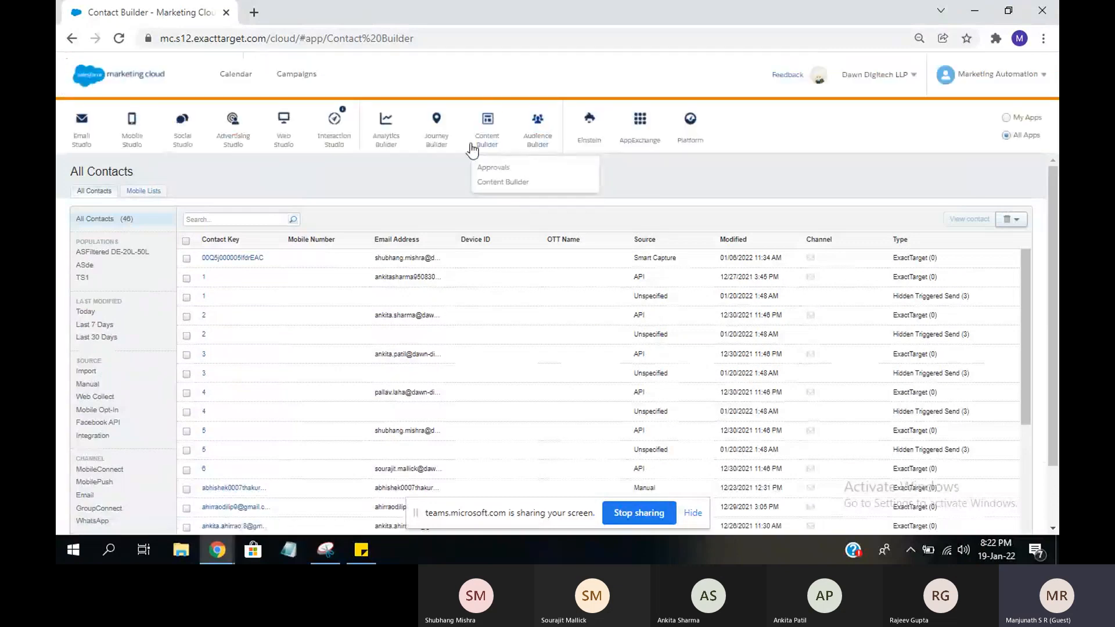
mouse_move(440, 144)
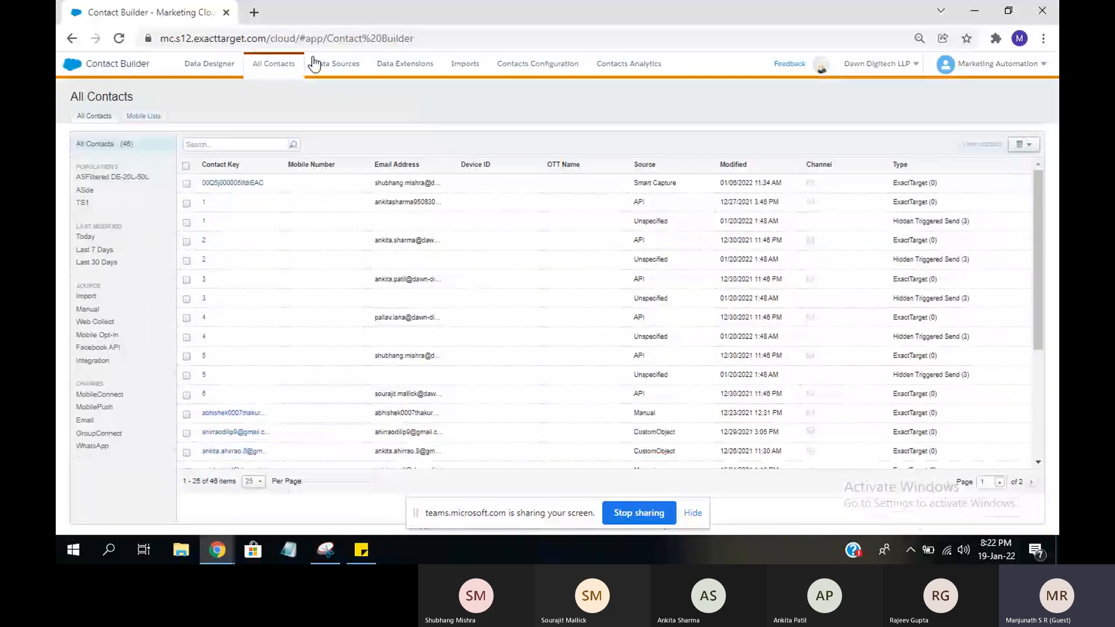
click(209, 64)
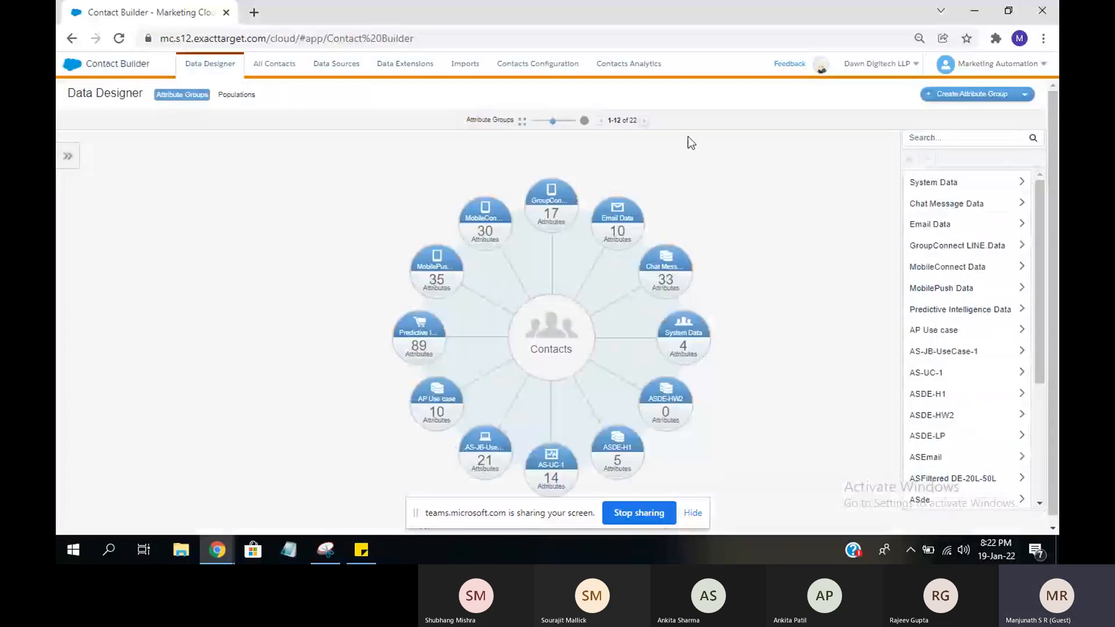